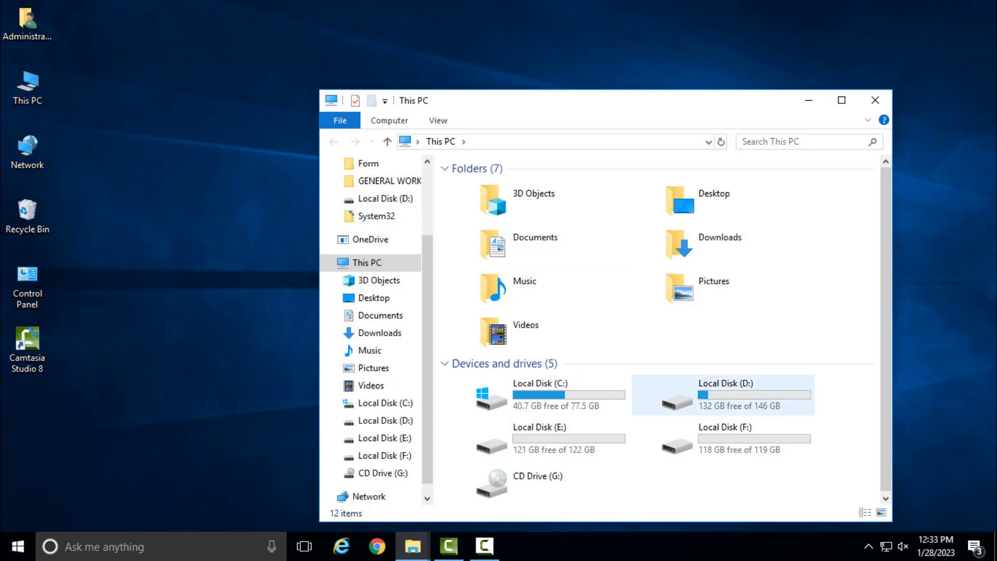
Open Local Disk (D:) to list AnyBurn, HBCD_PE_x64, the VirtualBox installer and win10-final
double_click(745, 396)
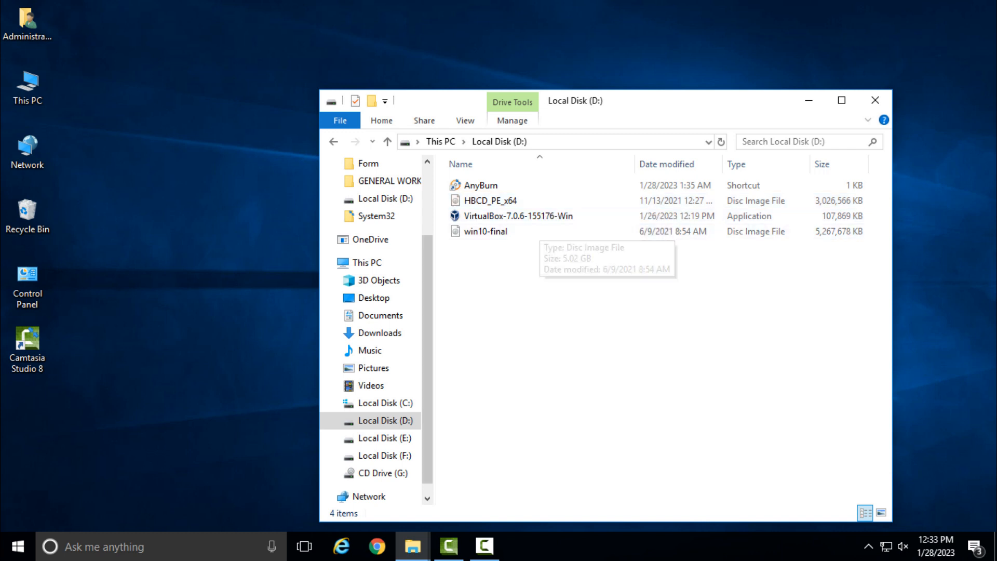
Install VirtualBox 7.0.6, accepting the network interfaces and missing dependencies warnings
left_click(520, 217)
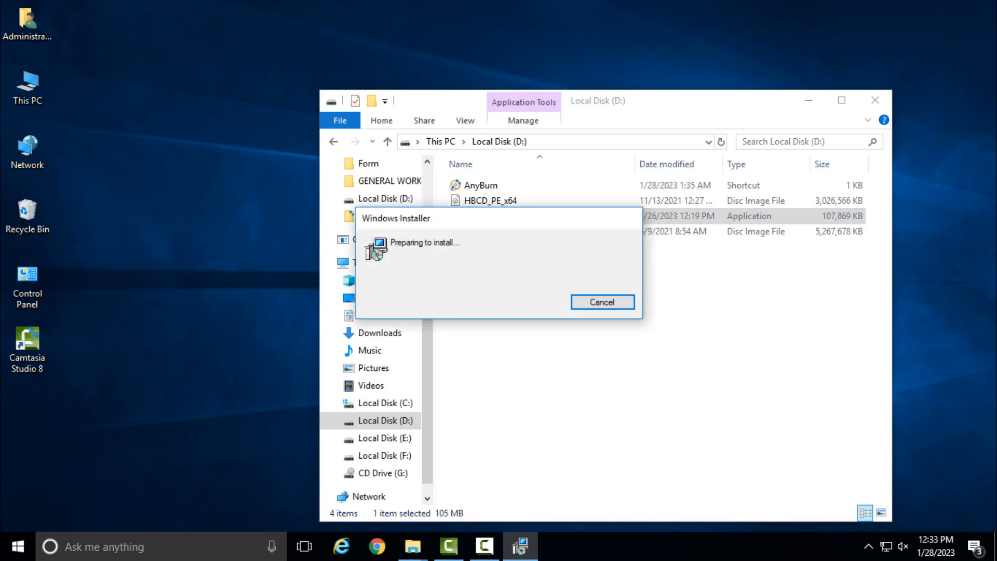
left_click(575, 387)
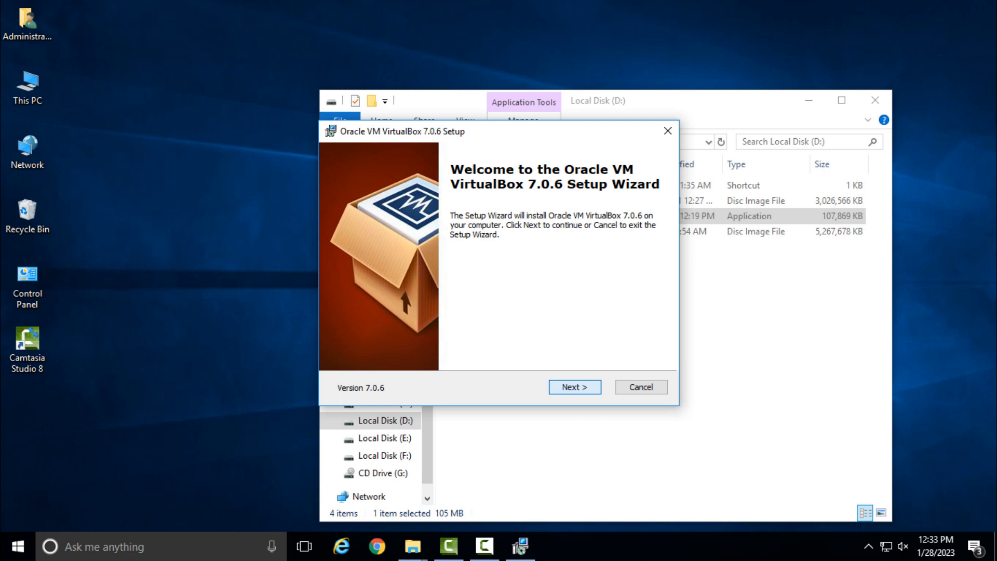
left_click(575, 387)
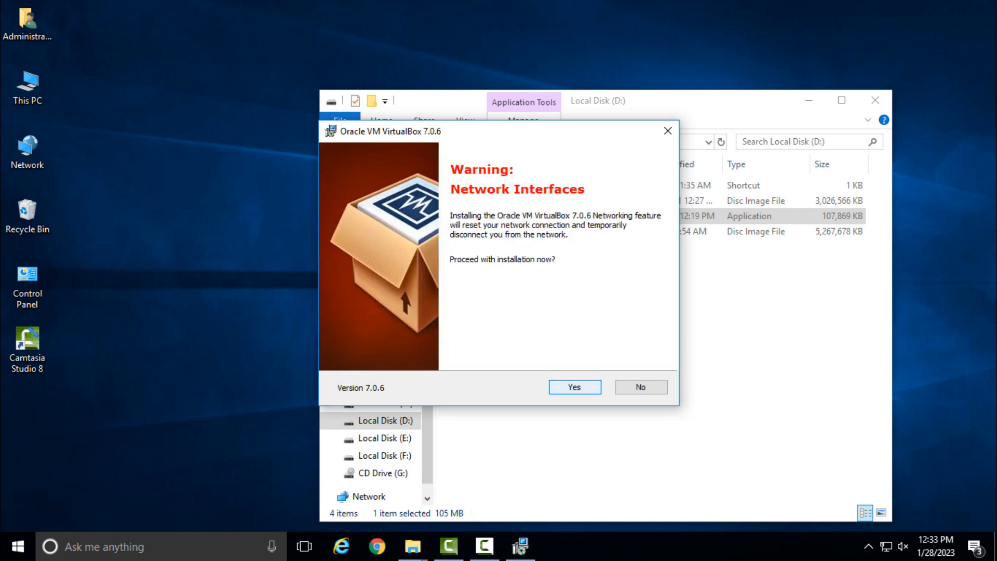
left_click(575, 387)
left_click(575, 387)
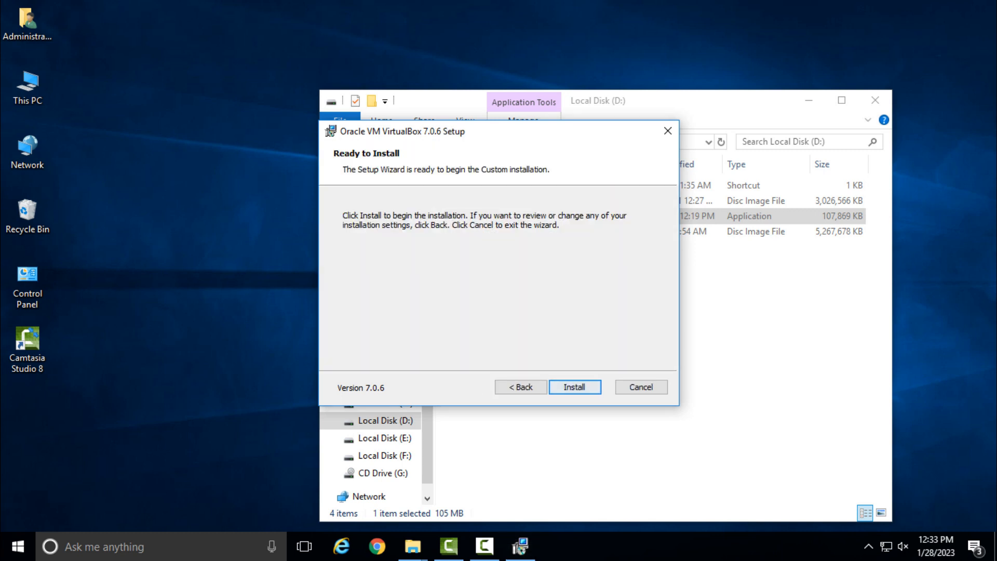
left_click(575, 387)
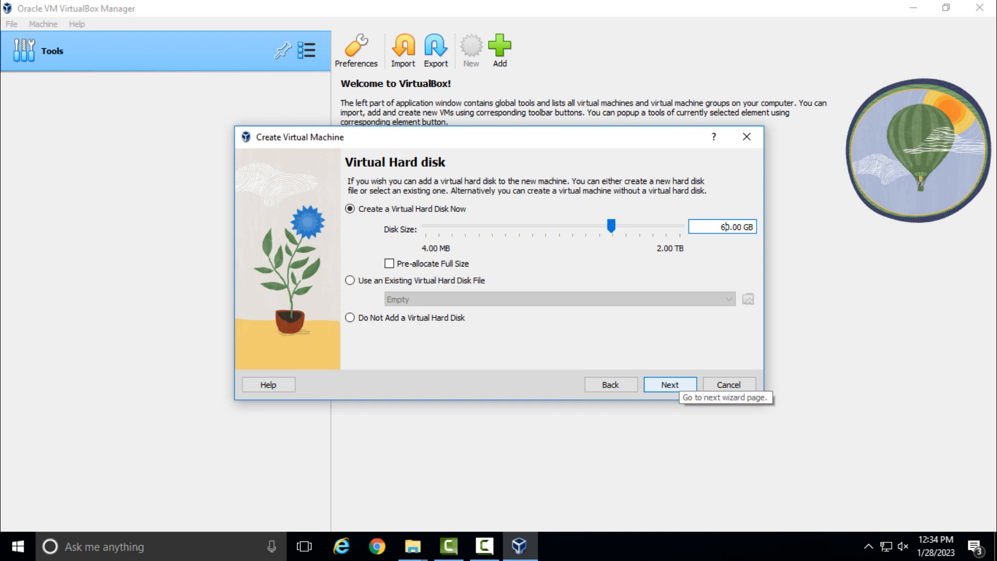
Finish the Windows 10 (64-bit) machine 'new vm' with its 60 GB disk and open its Settings
left_click(670, 384)
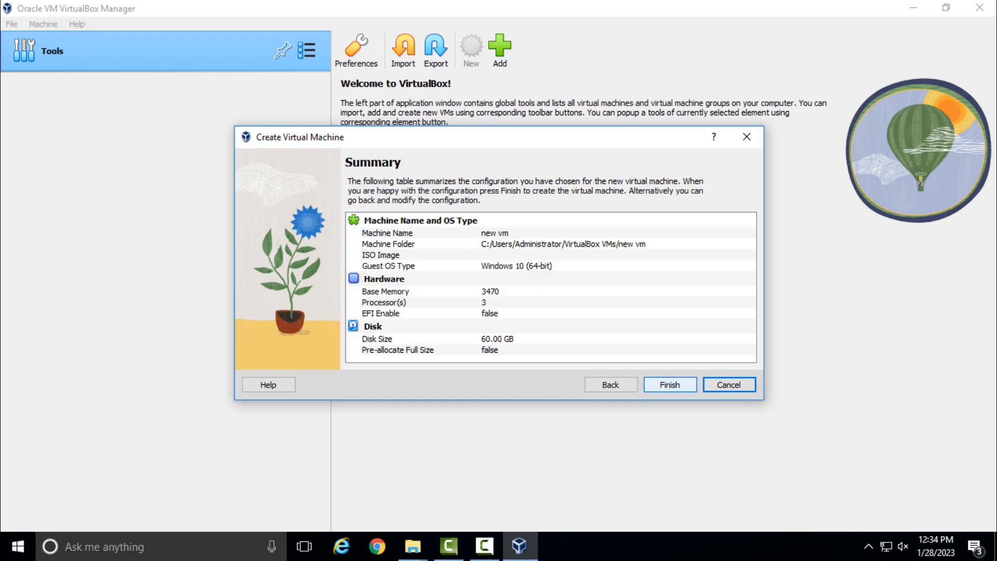
left_click(665, 384)
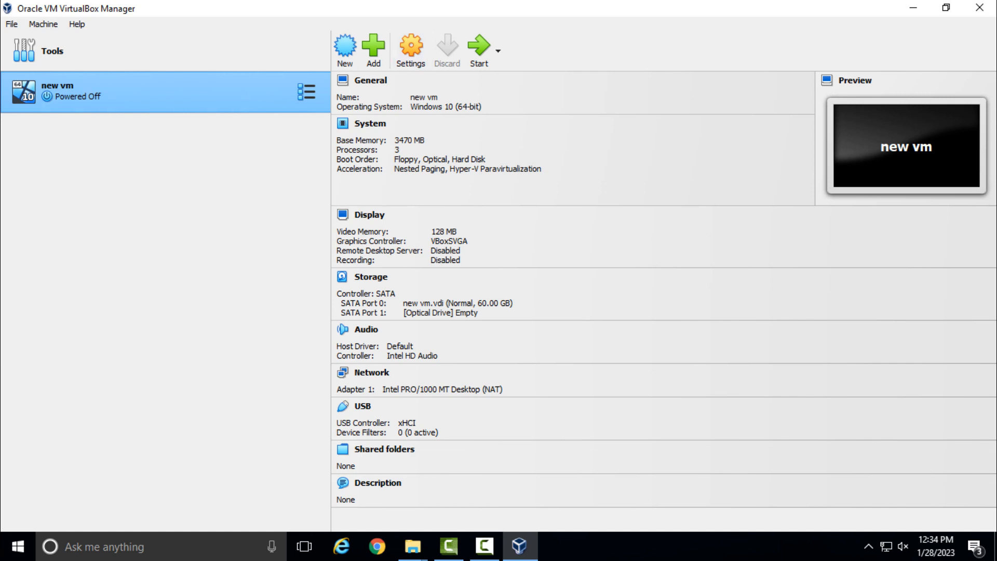
left_click(411, 50)
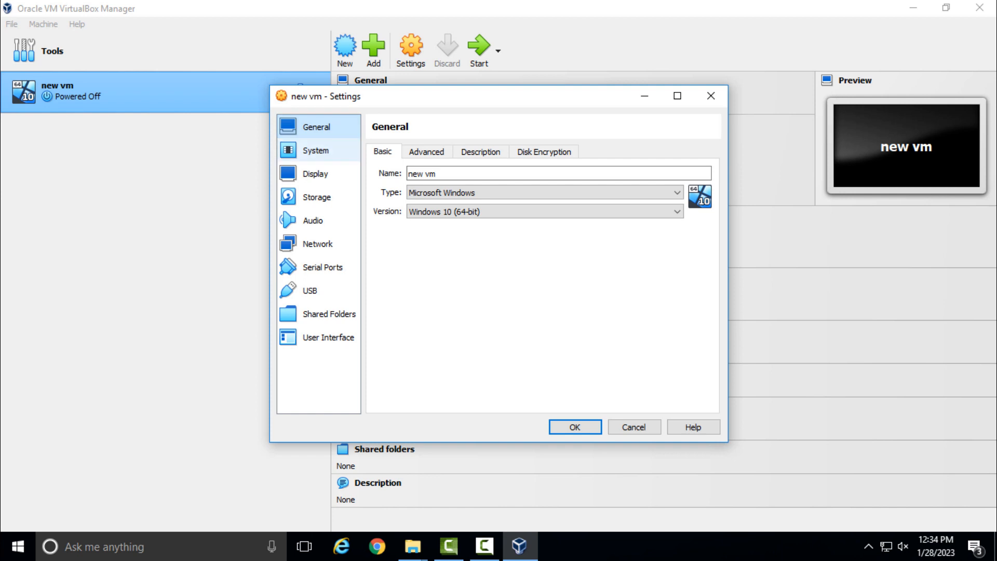
Set new vm's Shared Clipboard and Drag'n'Drop to Bidirectional under General > Advanced
left_click(426, 151)
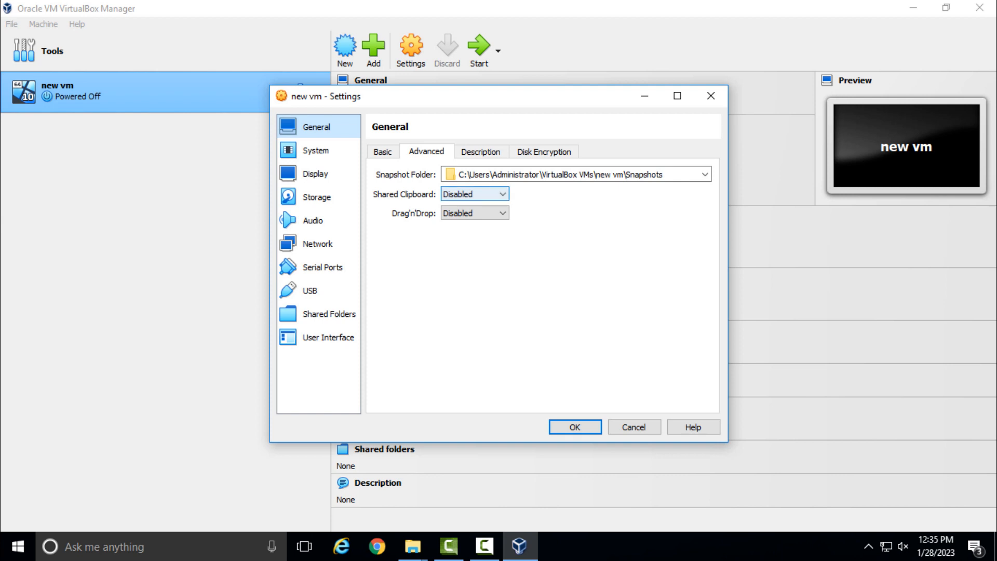
left_click(474, 194)
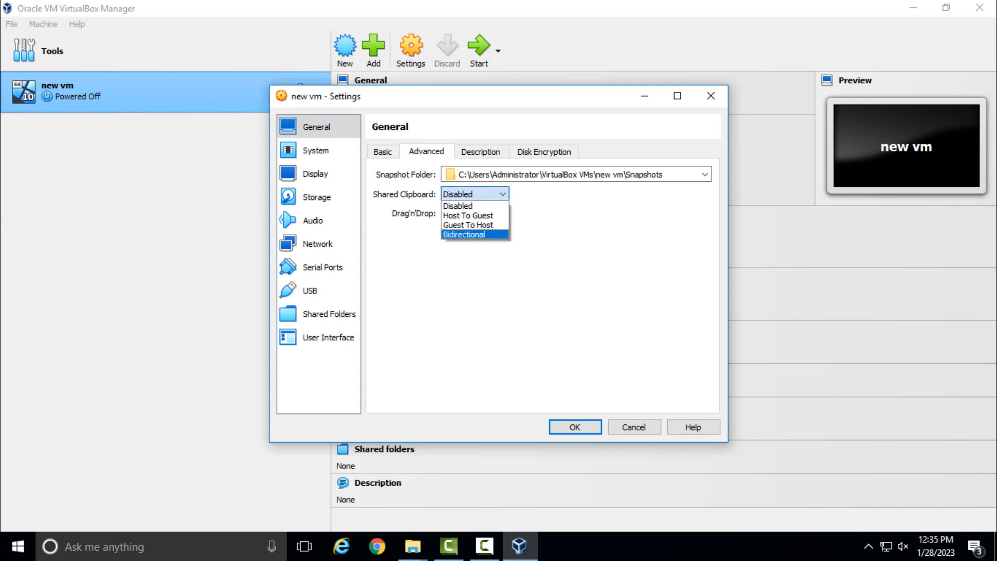
key("Return")
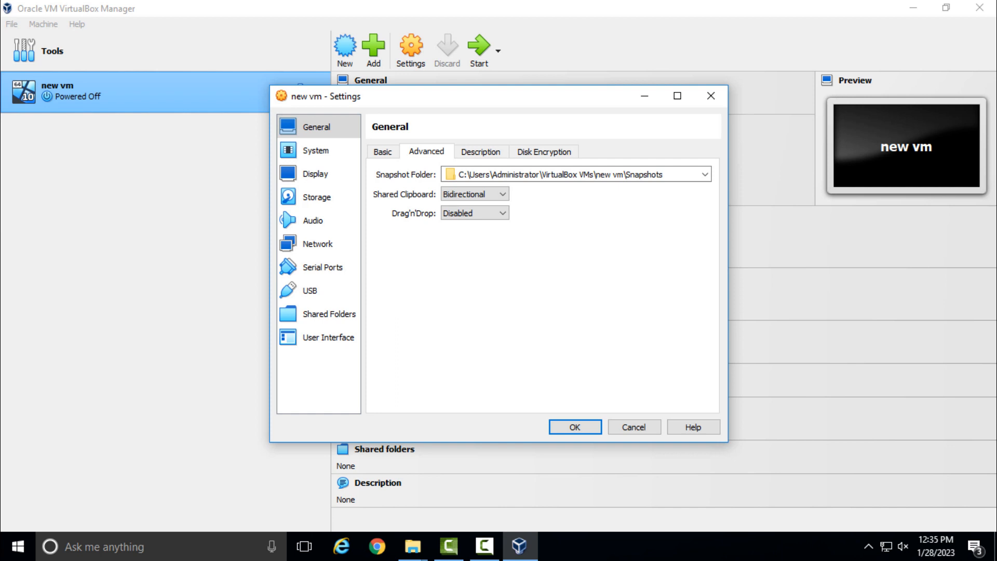
left_click(475, 213)
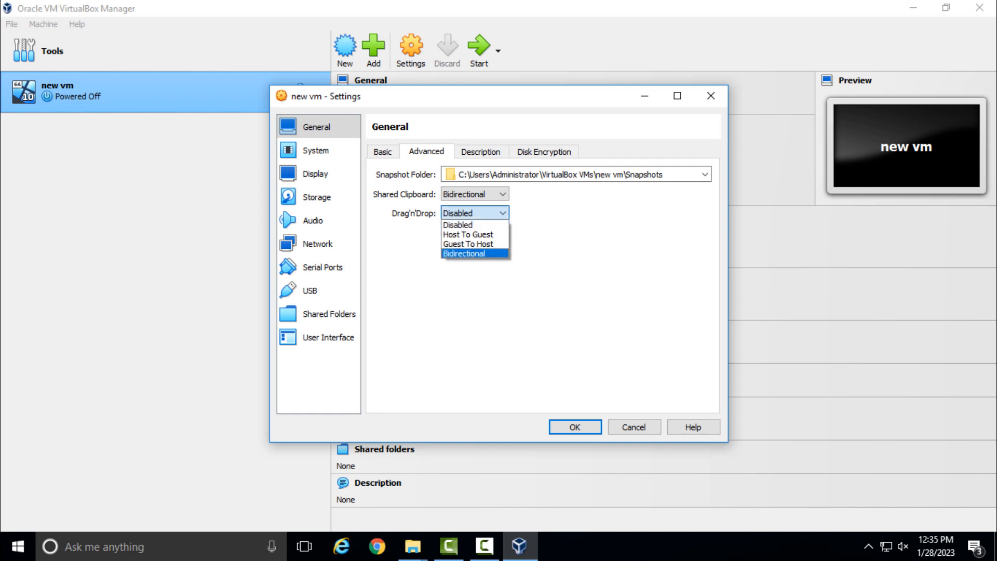
key("Return")
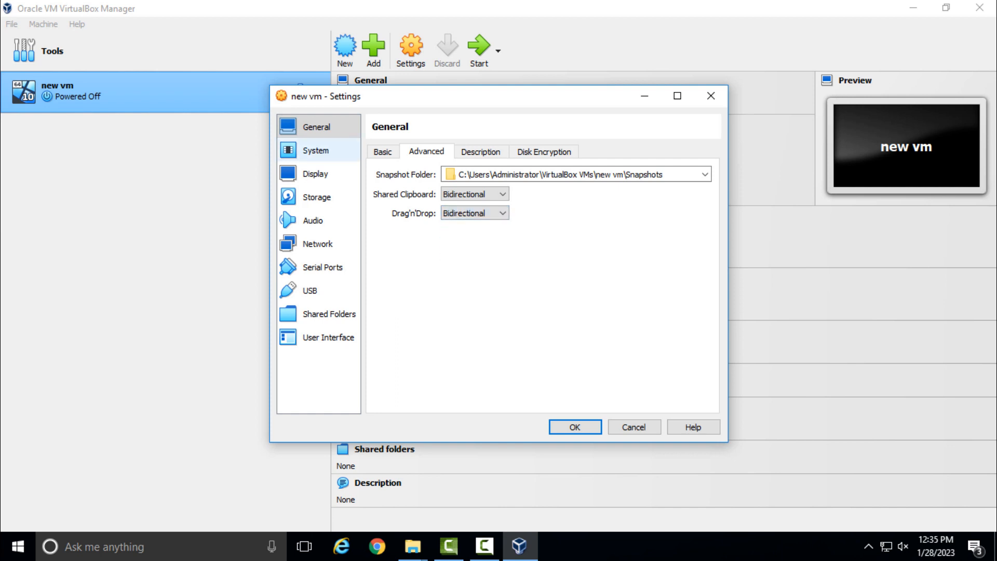
Step through the System and Display pages to the Storage settings
left_click(317, 151)
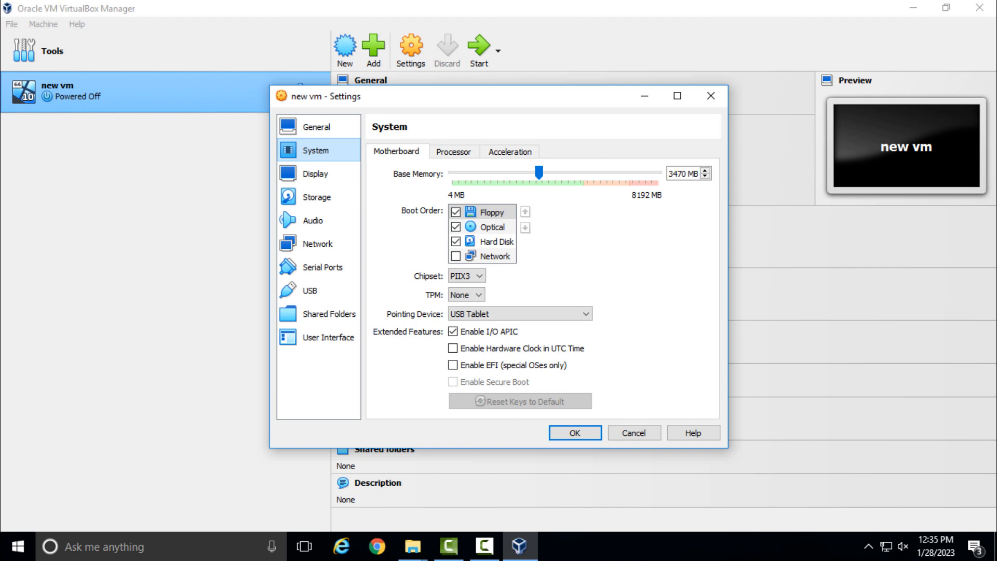
left_click(318, 174)
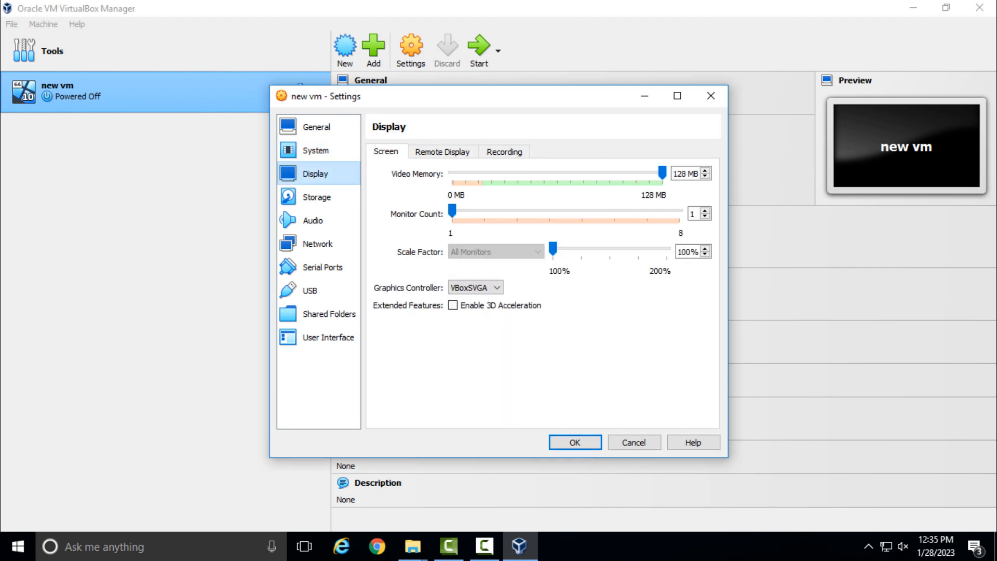
left_click(318, 197)
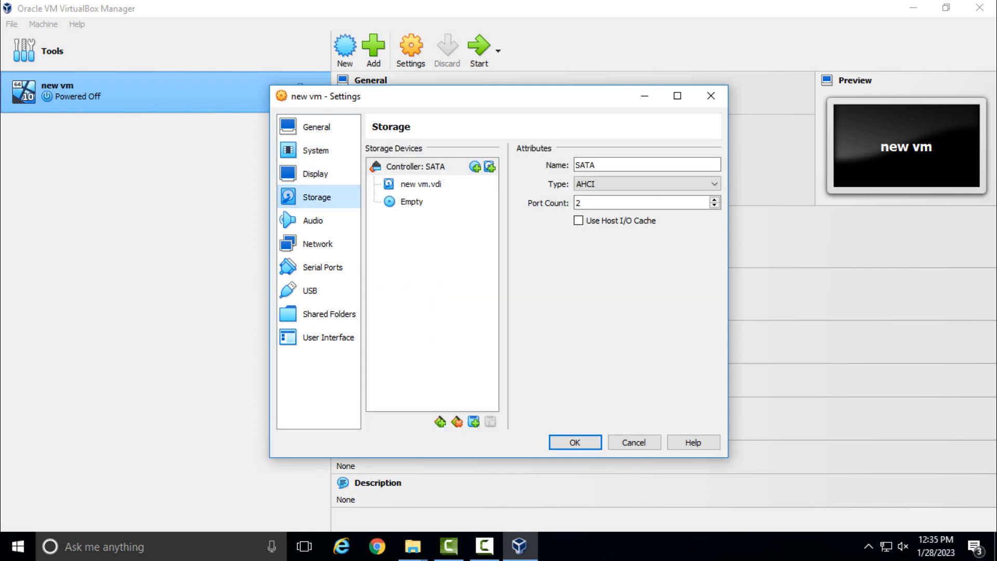
Attach win10-final.iso (5.02 GB) from D: to the empty optical drive on SATA Port 1
left_click(411, 201)
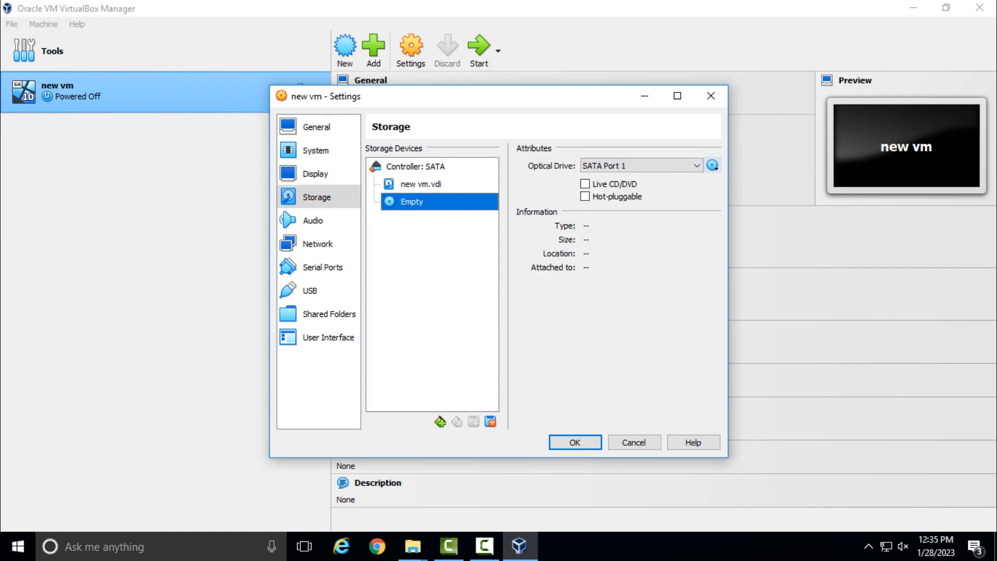
left_click(712, 165)
left_click(763, 199)
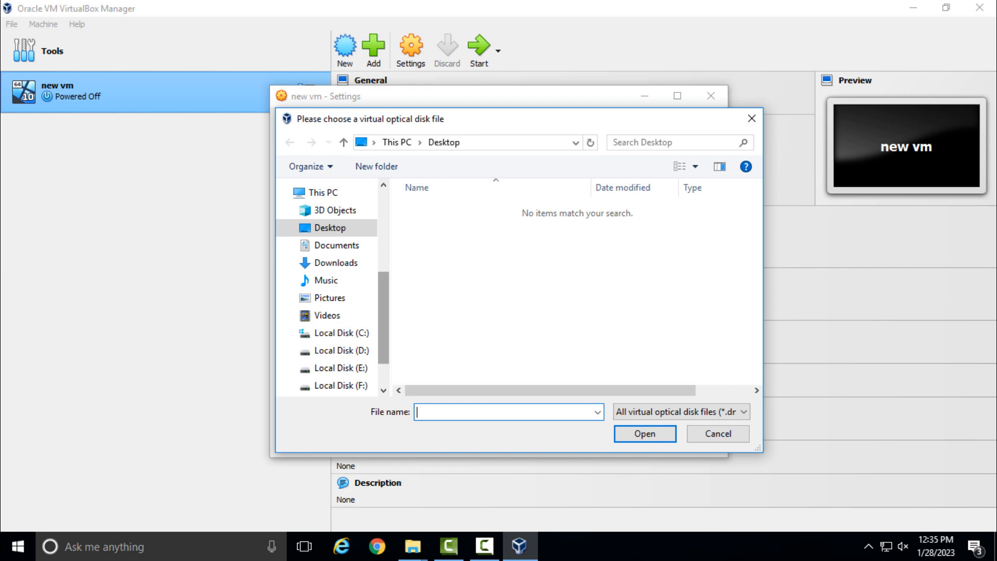
left_click(342, 351)
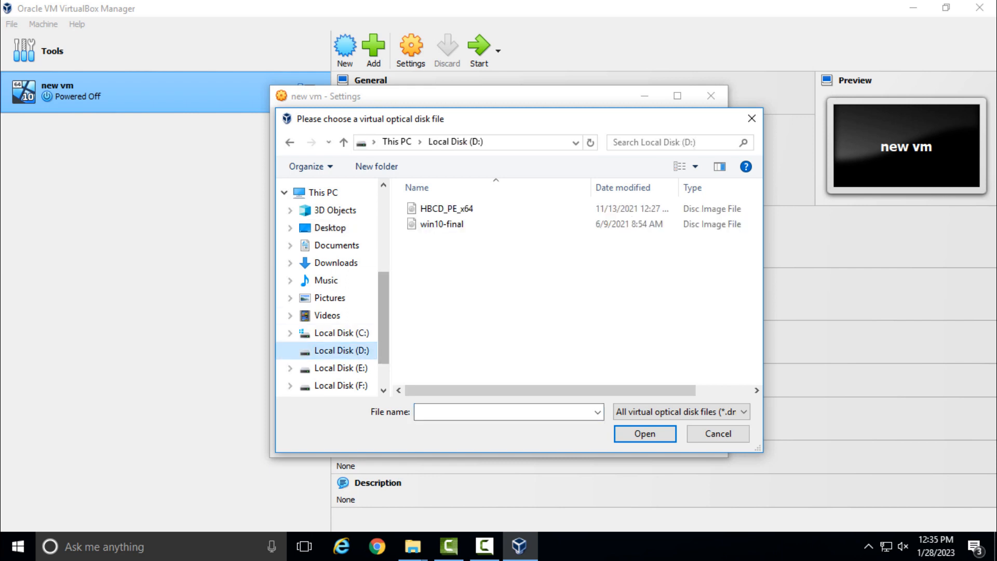
left_click(441, 224)
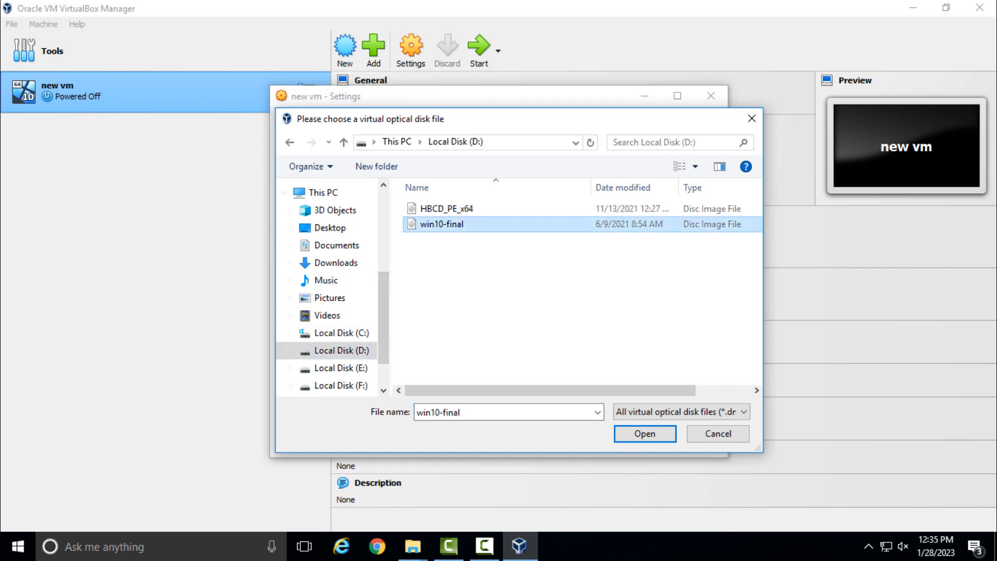
left_click(644, 433)
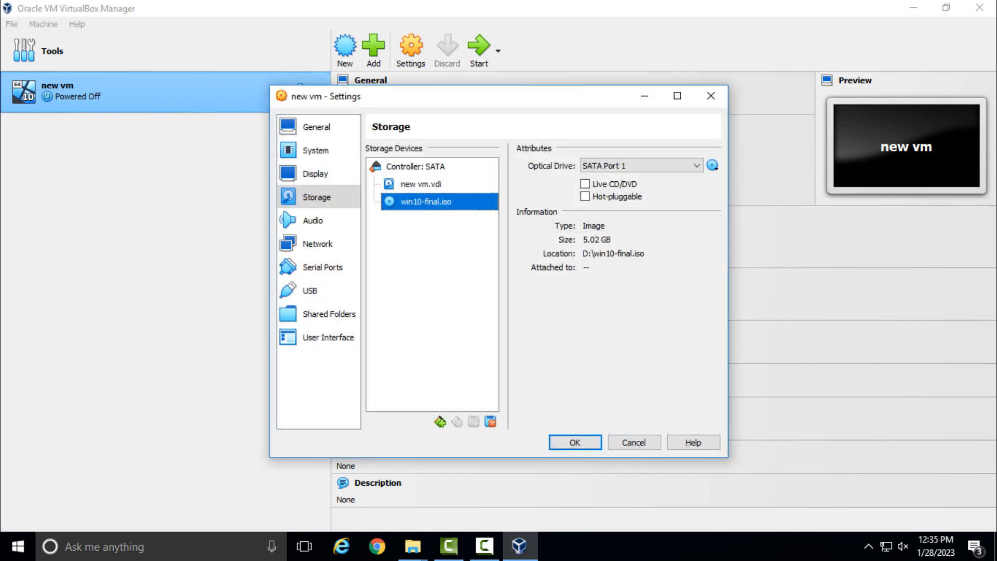
Bridge Adapter 1 to the Realtek PCIe GBE Family Controller and save the settings
left_click(317, 243)
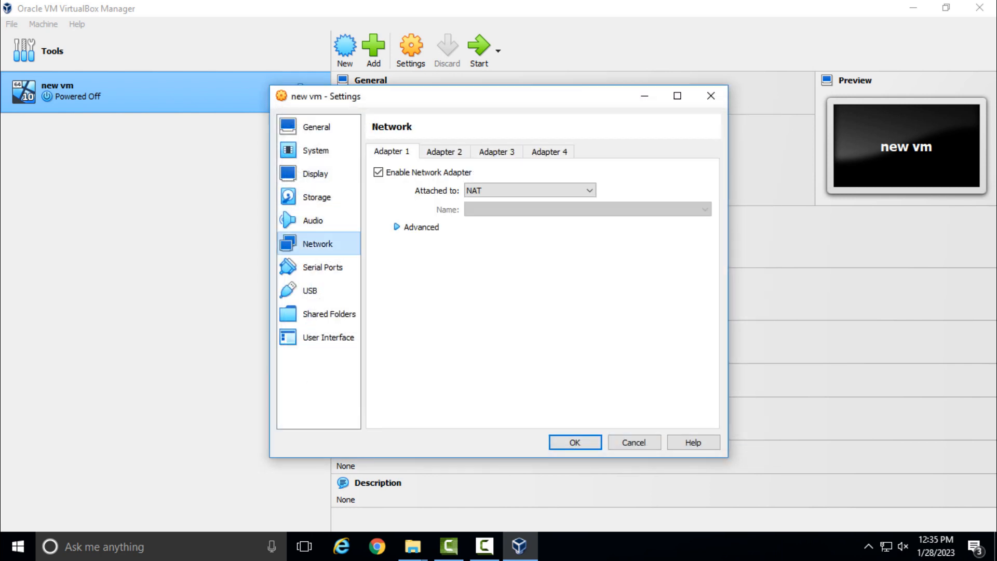
left_click(527, 190)
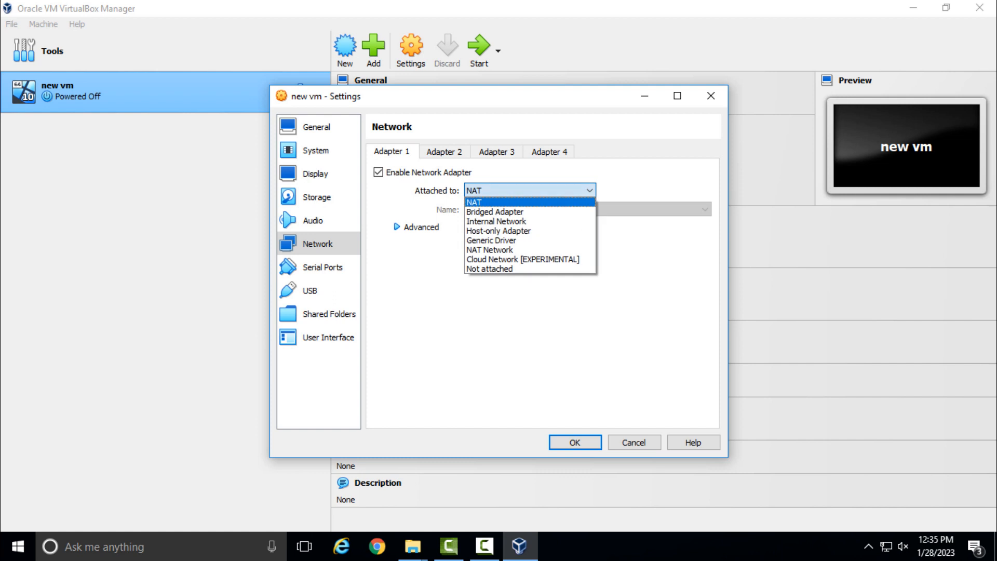
left_click(494, 201)
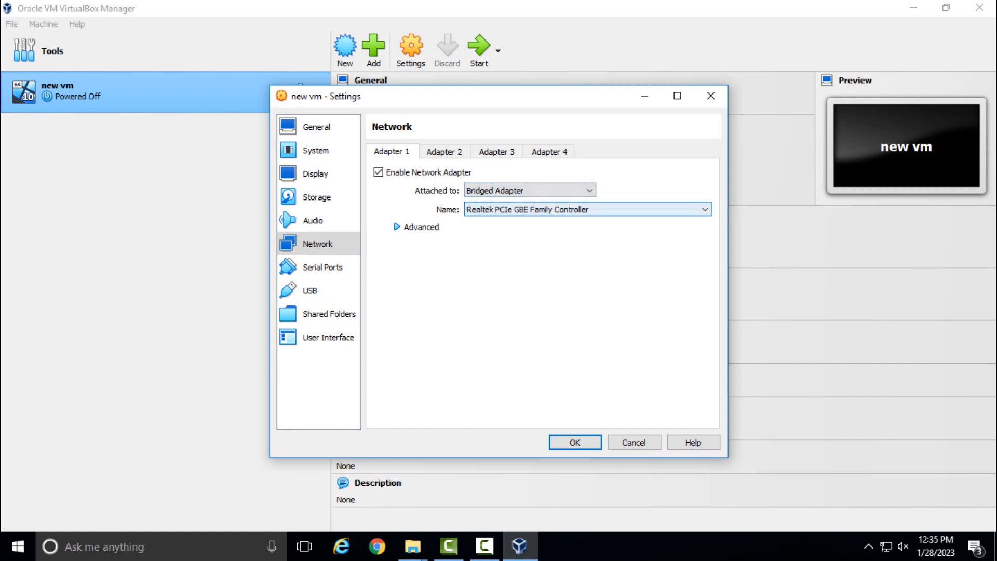
left_click(574, 442)
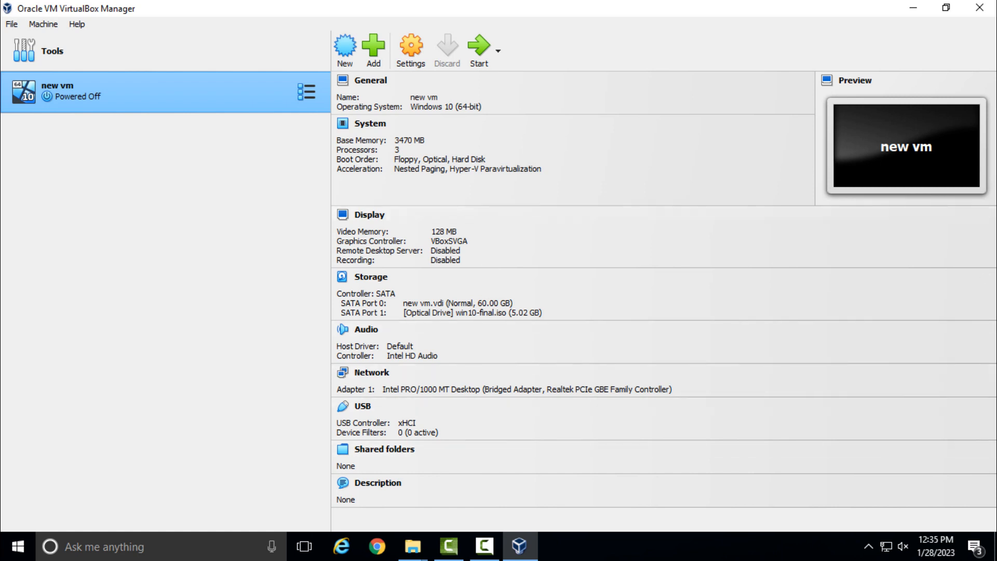
Start new vm and let it boot into the Windows Setup language screen
left_click(478, 49)
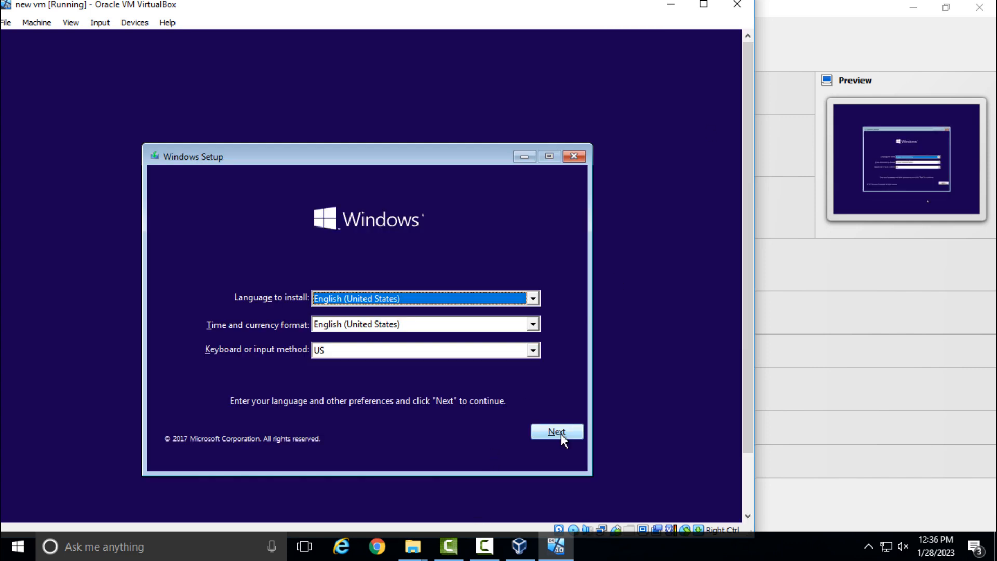
Keep English (United States) defaults, choose Install now, and accept the license terms
left_click(564, 424)
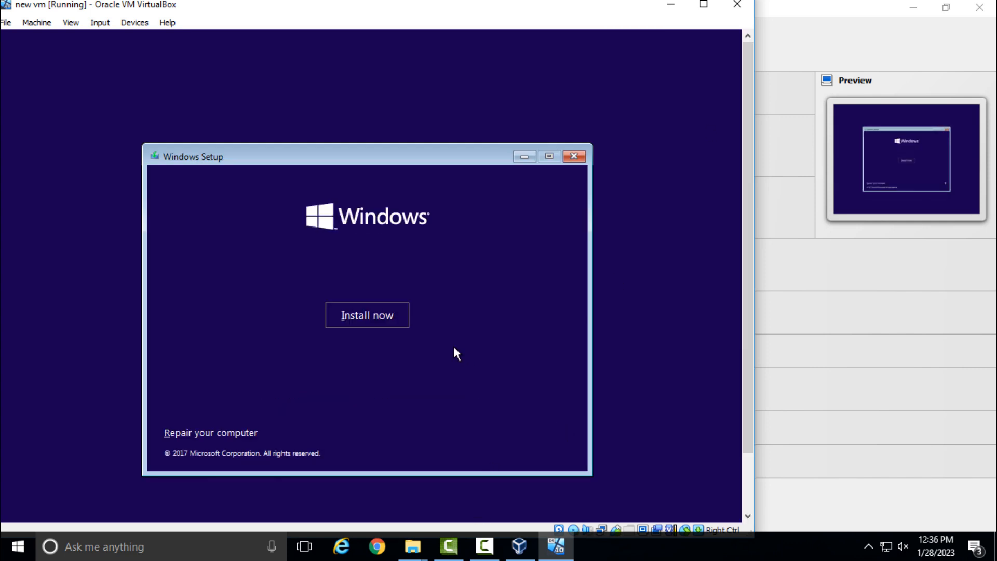
left_click(379, 320)
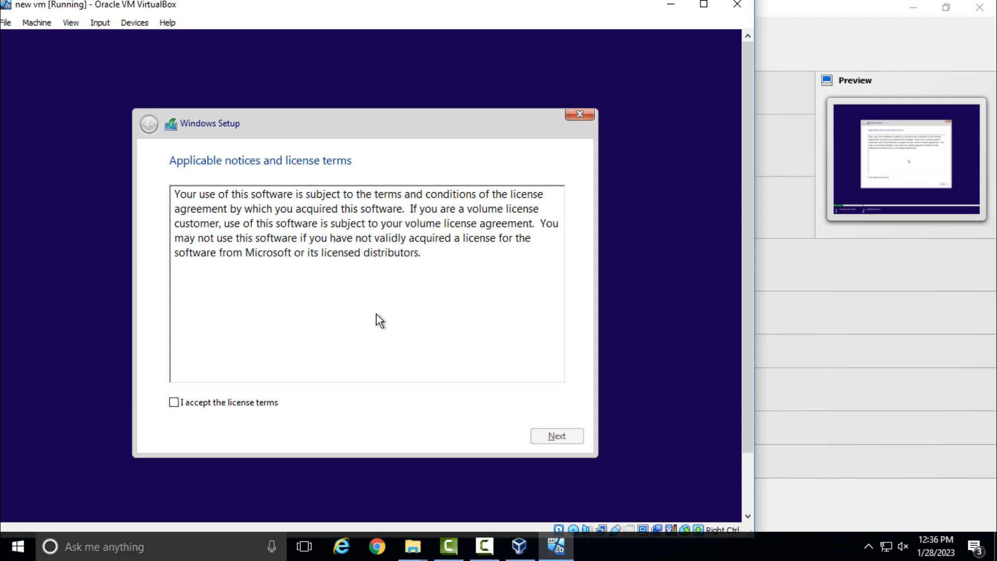
left_click(173, 403)
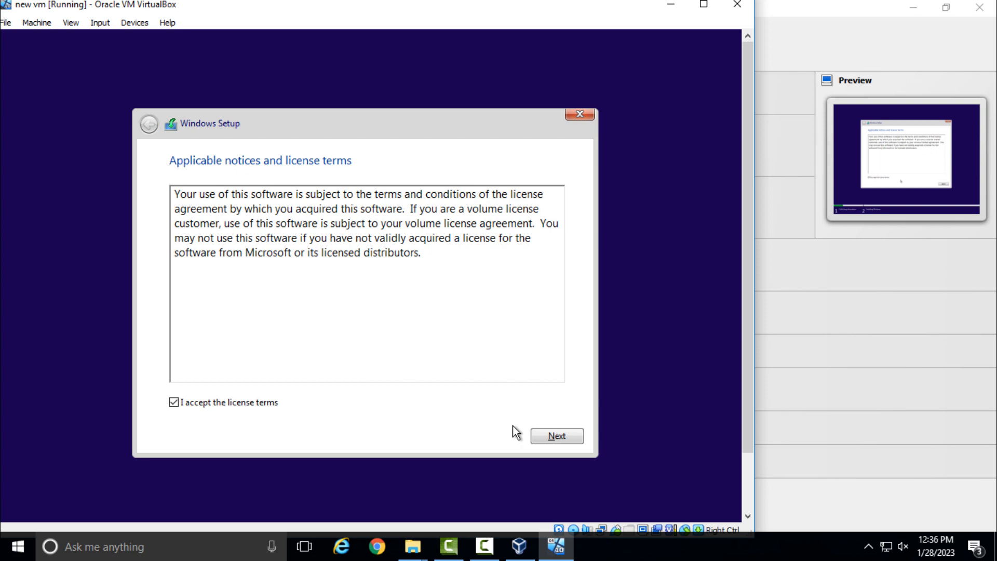
left_click(544, 434)
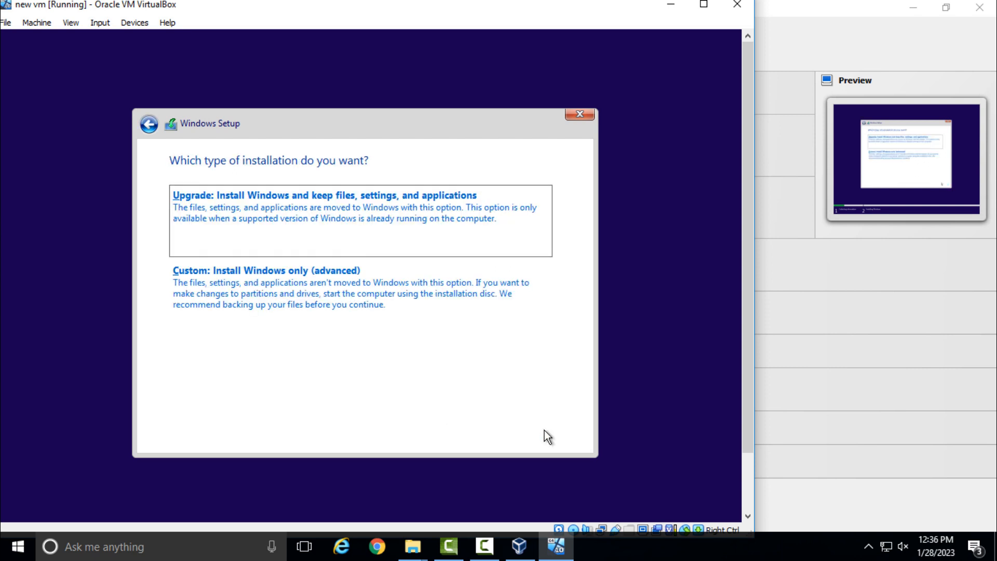
Choose Custom install and create a 31000 MB partition, accepting the extra system partitions
left_click(261, 277)
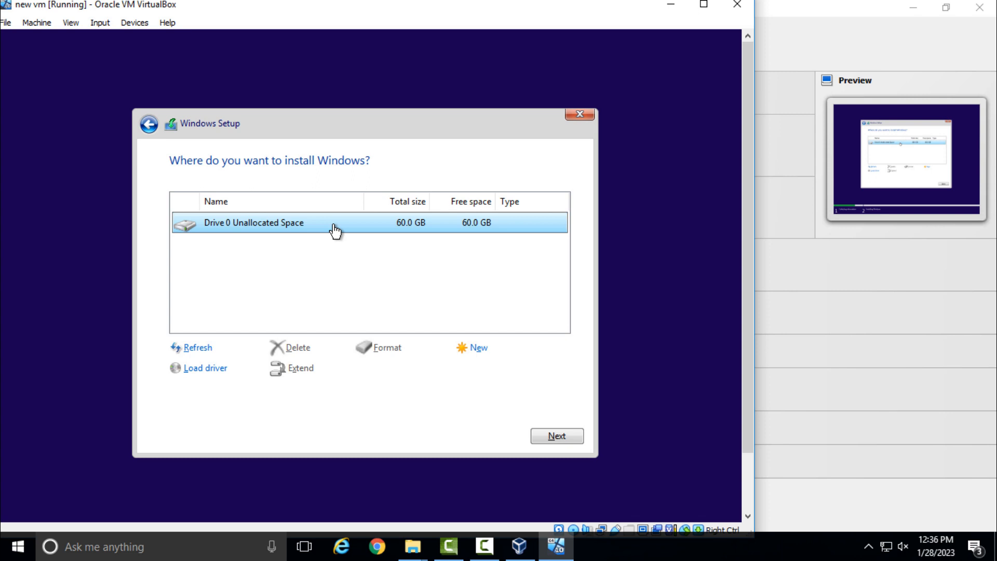
left_click(474, 348)
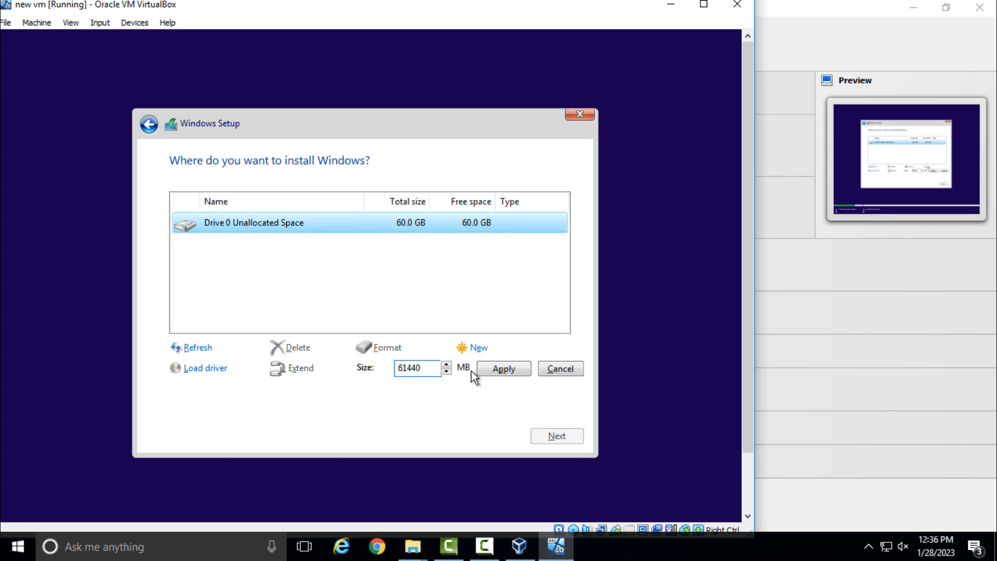
key("BackSpace")
key("BackSpace")
key("BackSpace")
key("BackSpace")
key("BackSpace")
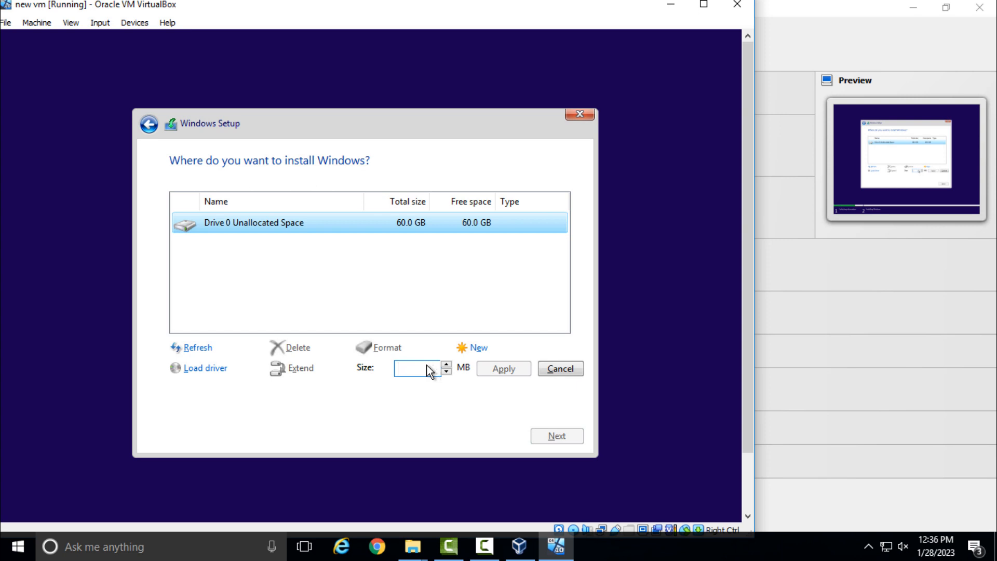
type("3")
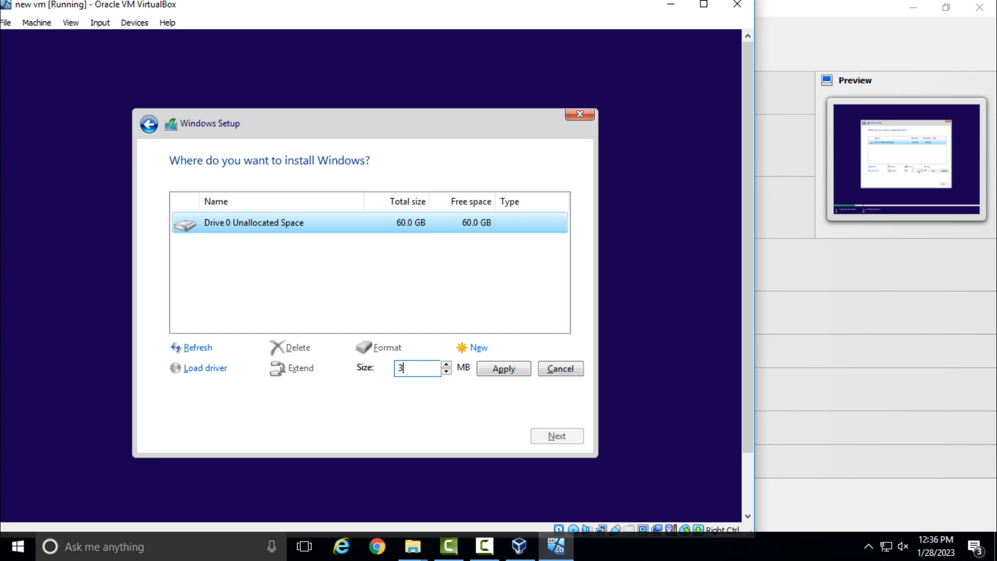
type("1000")
left_click(498, 364)
left_click(476, 364)
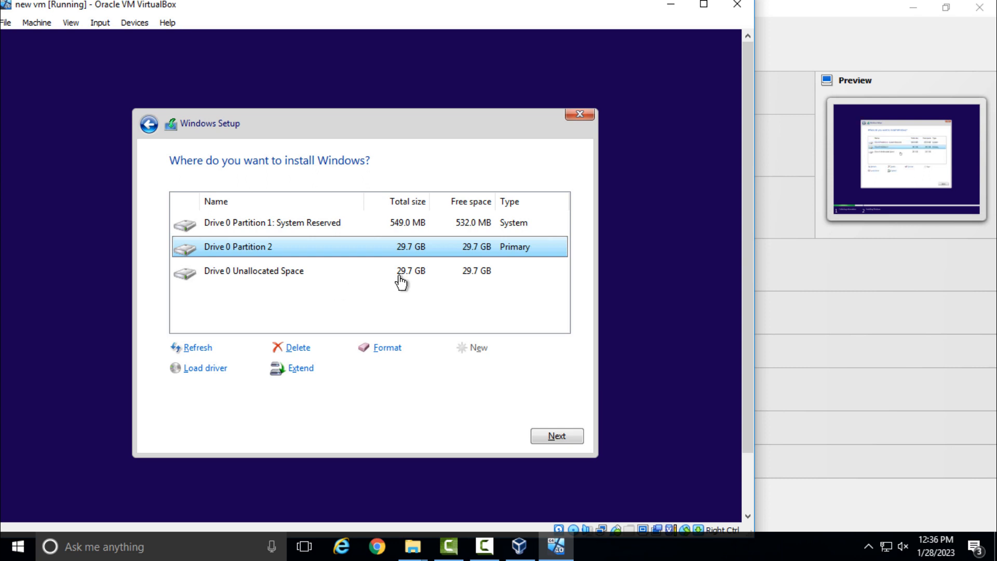
Create a second partition from all remaining 30439 MB and install Windows onto Partition 3
left_click(402, 277)
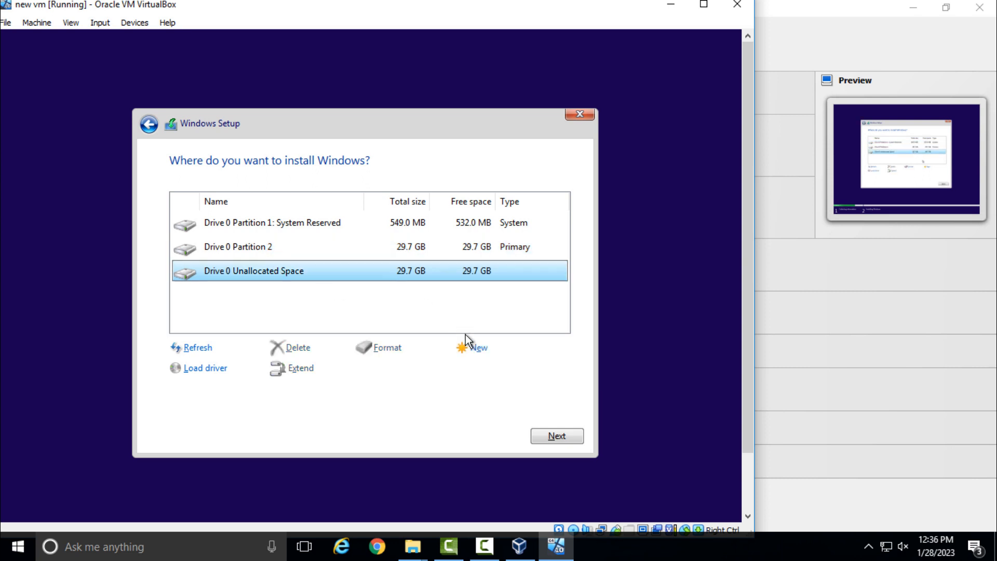
left_click(475, 349)
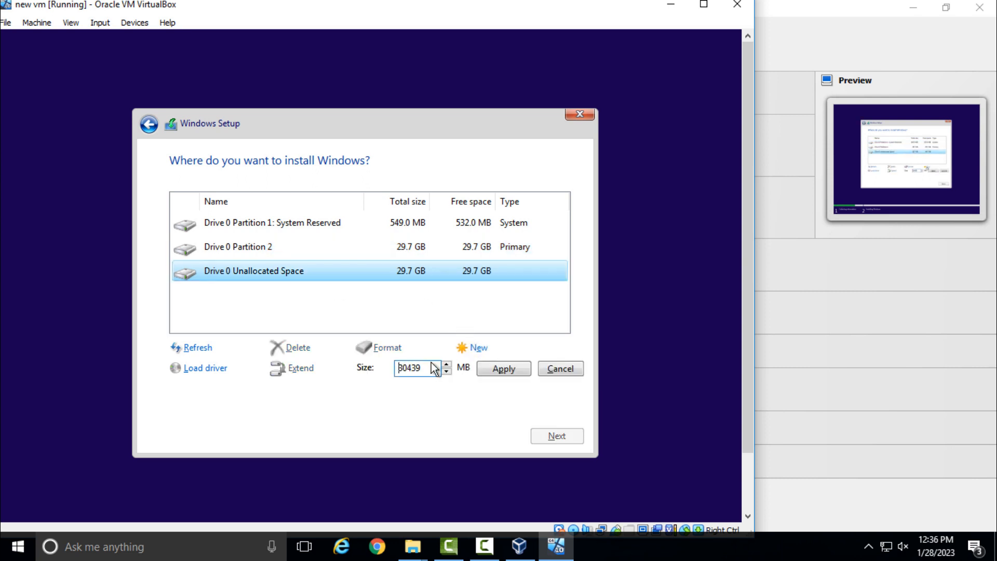
key("BackSpace")
type("1000")
left_click(507, 370)
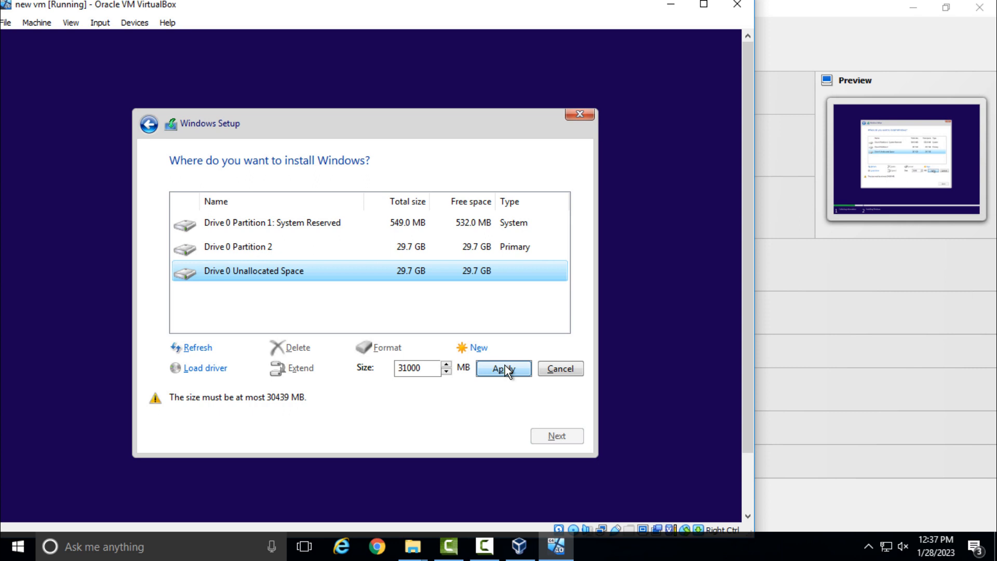
left_click(424, 368)
left_click(427, 367)
key("BackSpace")
key("BackSpace")
key("BackSpace")
key("BackSpace")
key("BackSpace")
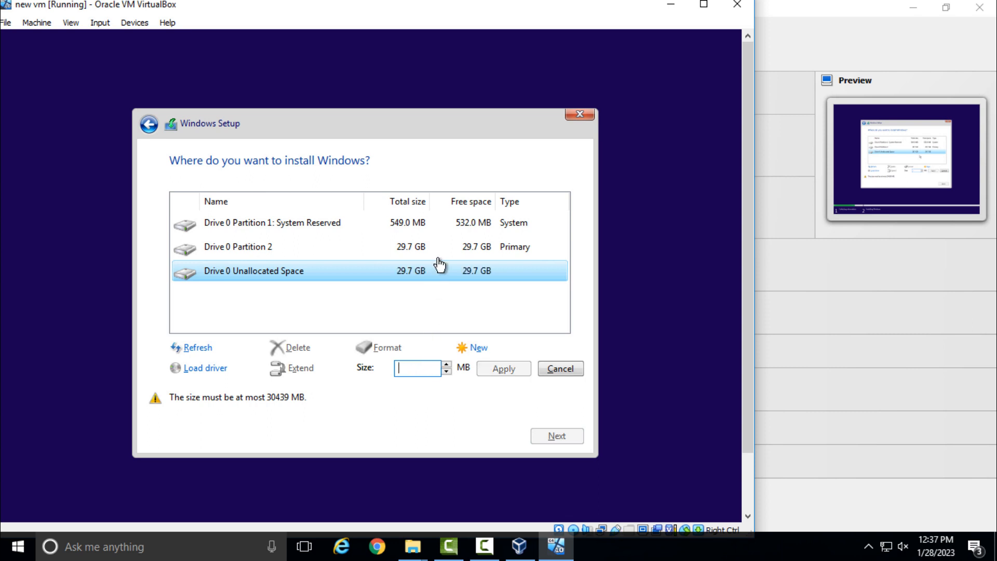
left_click(557, 371)
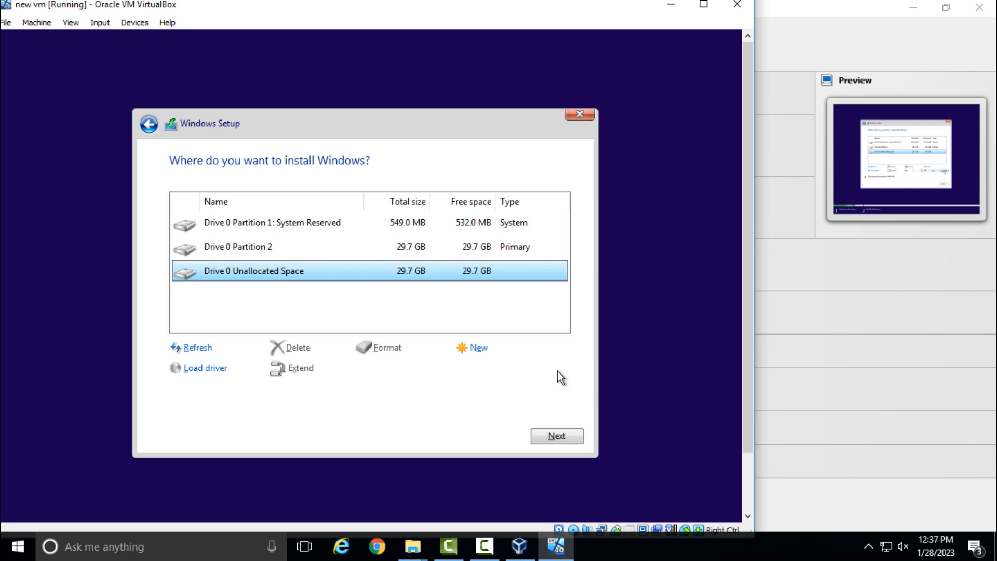
left_click(474, 356)
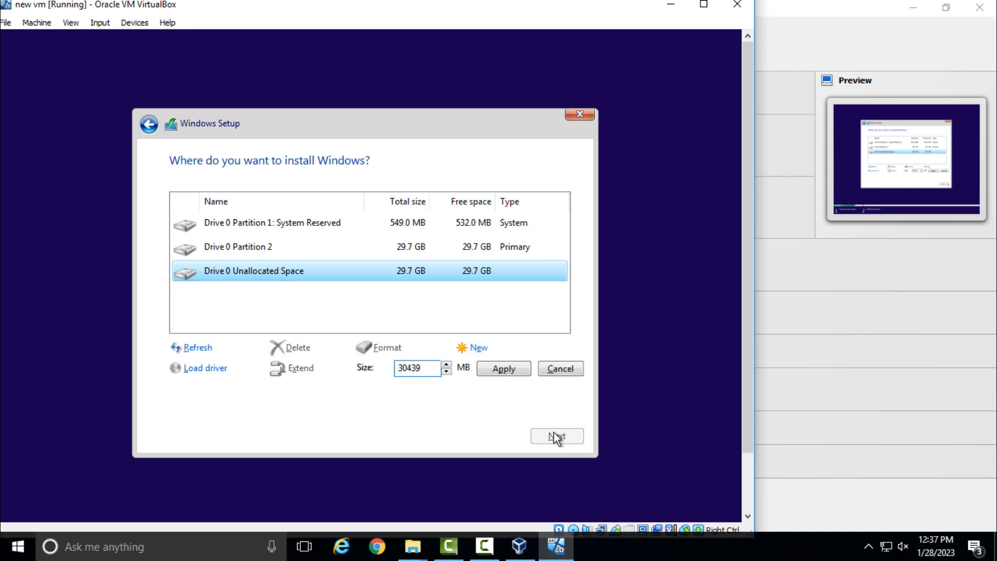
left_click(516, 371)
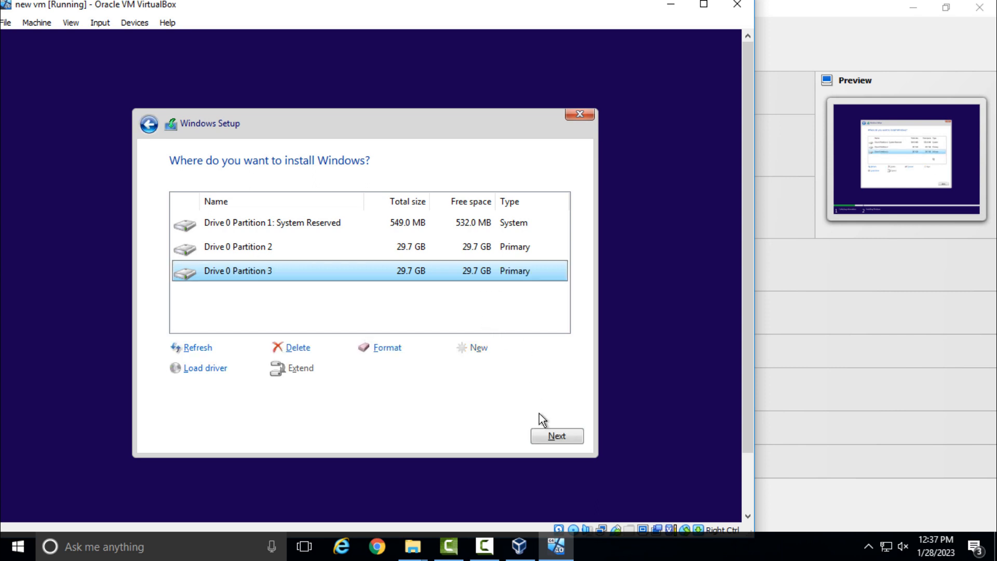
left_click(559, 438)
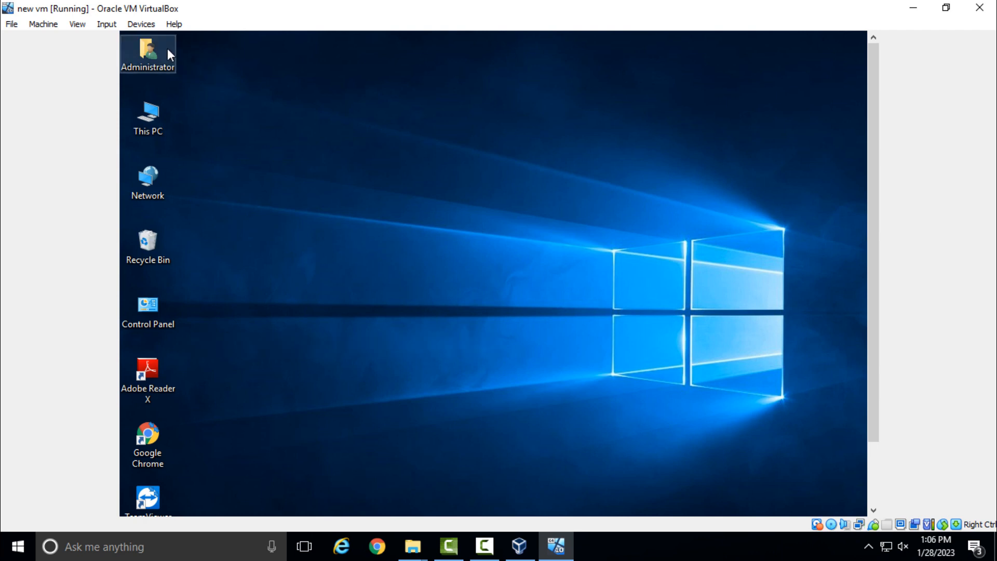
Insert the Guest Additions CD image into the freshly installed Windows guest
left_click(141, 24)
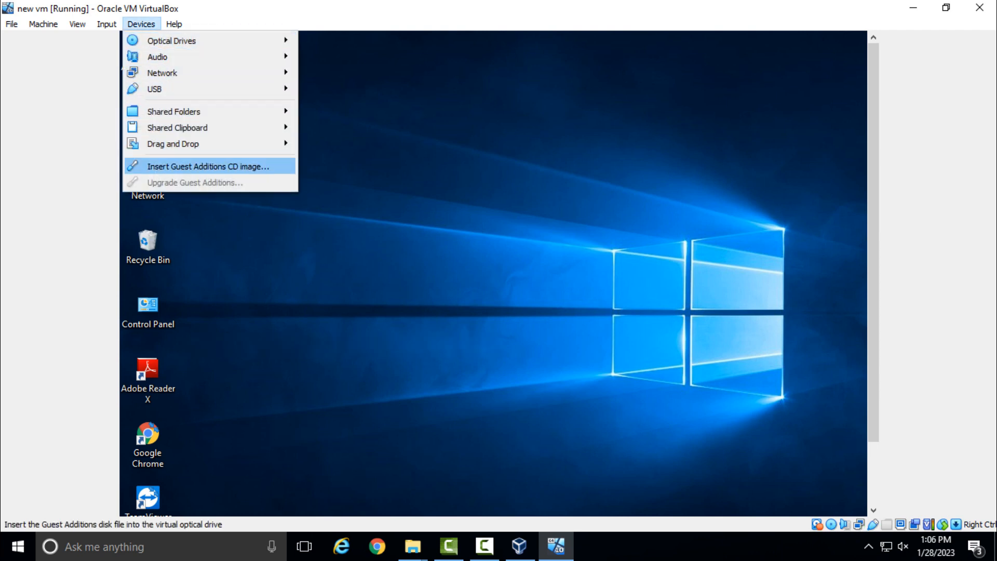
left_click(207, 166)
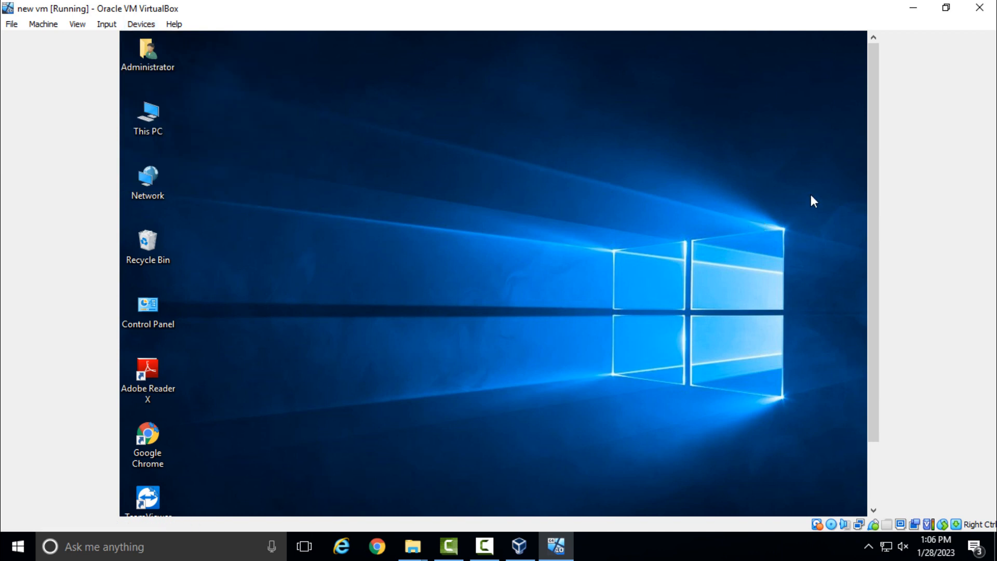
mouse_move(873, 163)
left_mouse_down()
mouse_move(874, 224)
mouse_move(873, 182)
left_mouse_up()
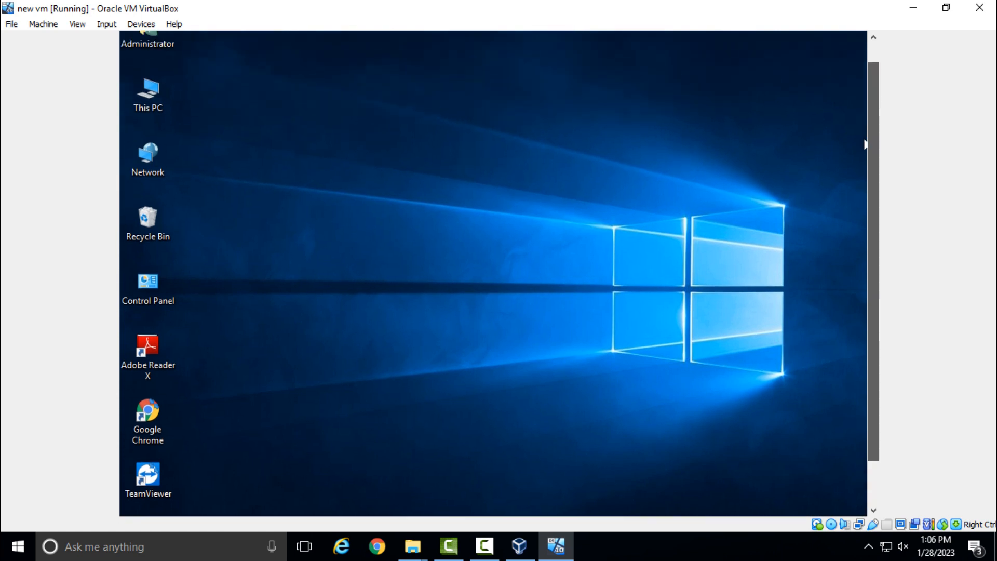
left_click_drag(864, 145, 865, 125)
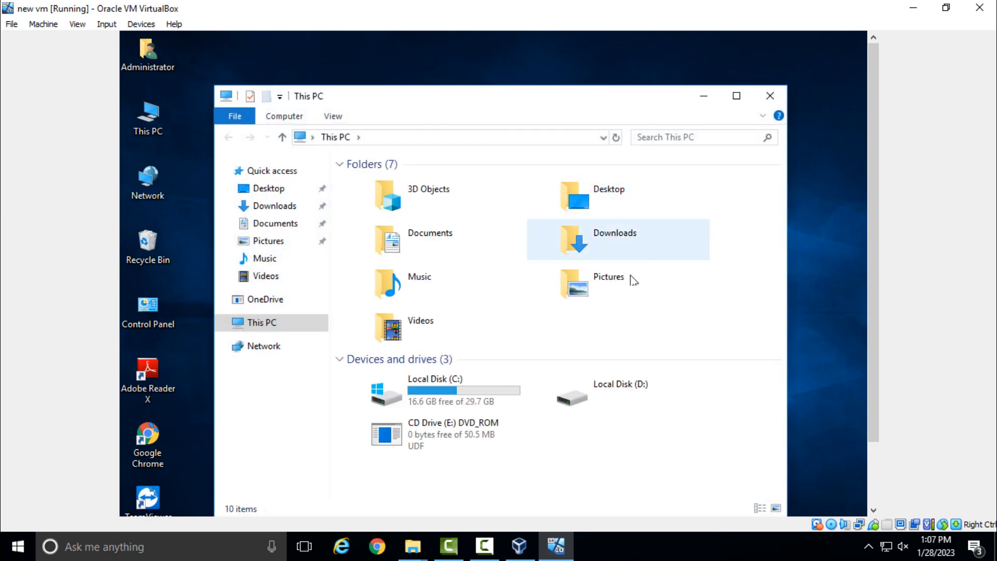
Run VBoxWindowsAdditions from the guest CD drive and install Guest Additions 7.0.6 with default settings
double_click(434, 430)
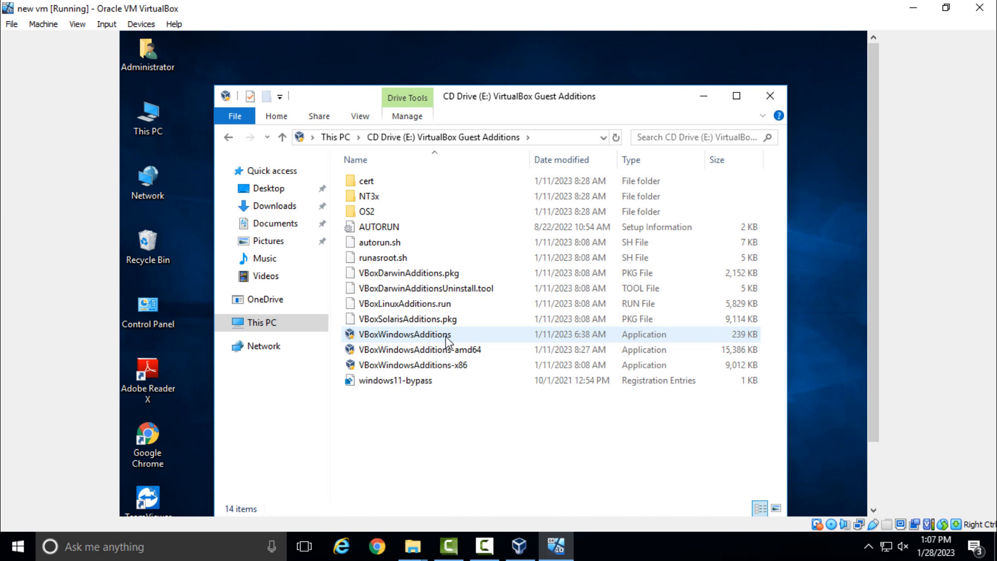
double_click(443, 335)
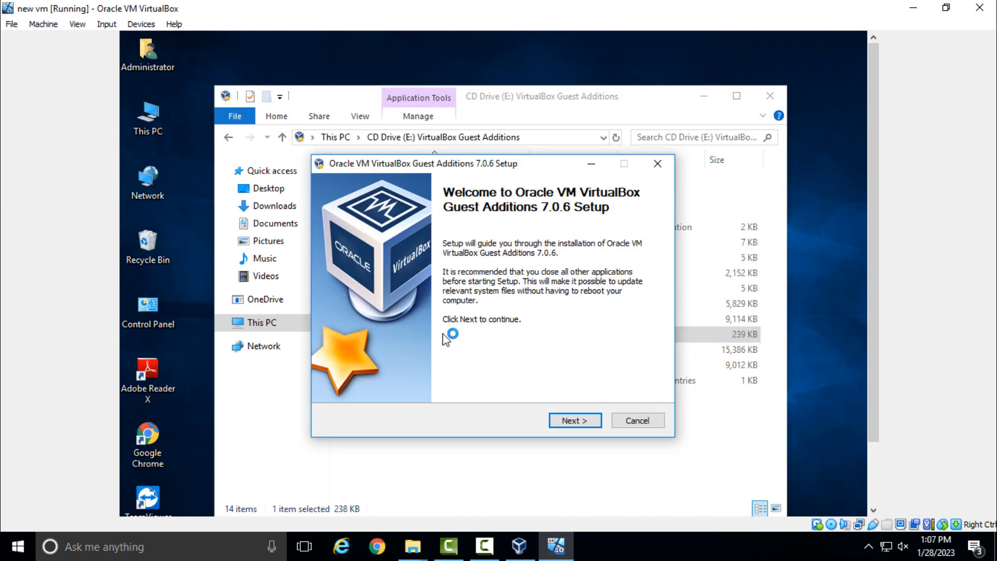
left_click(567, 420)
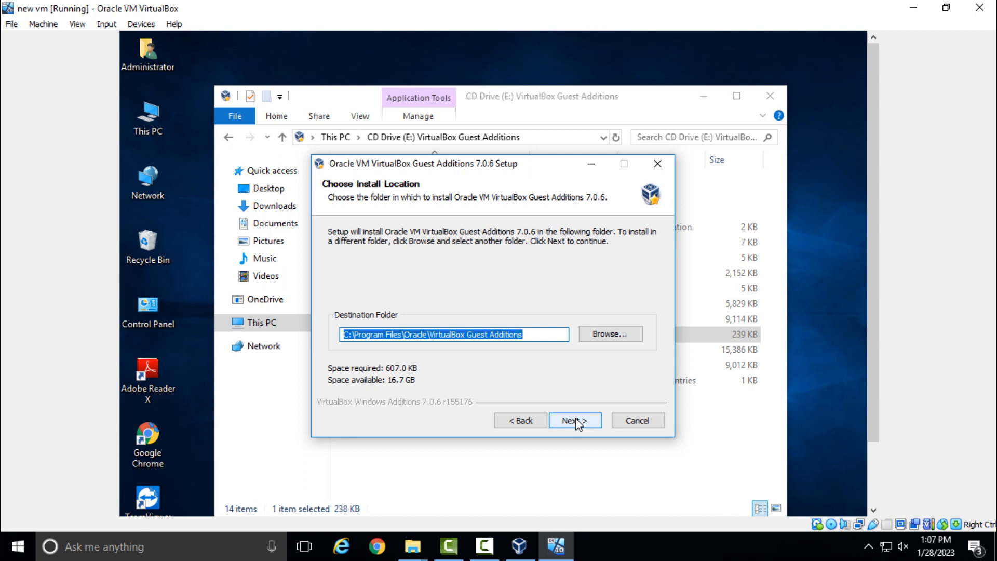
left_click(578, 422)
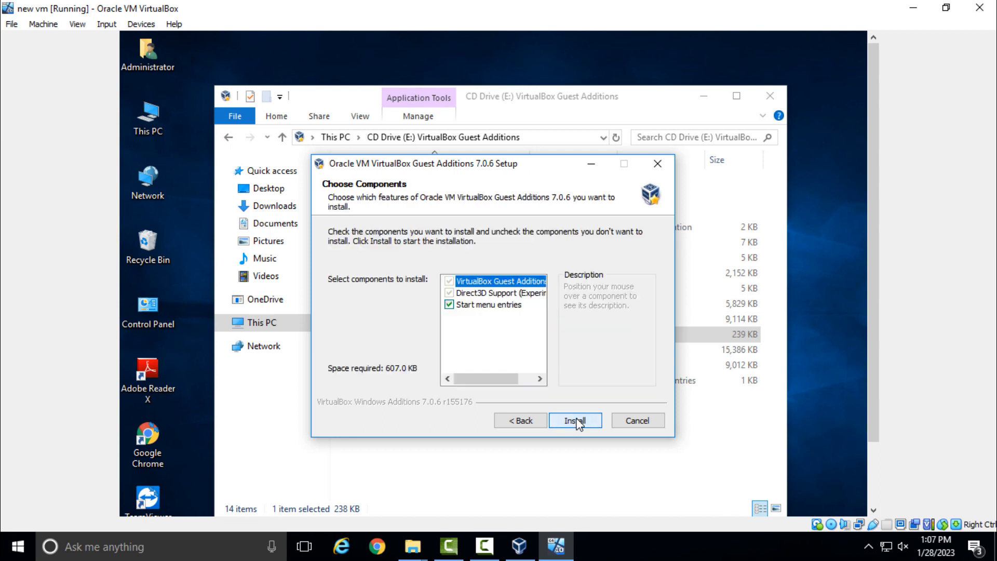
left_click(578, 422)
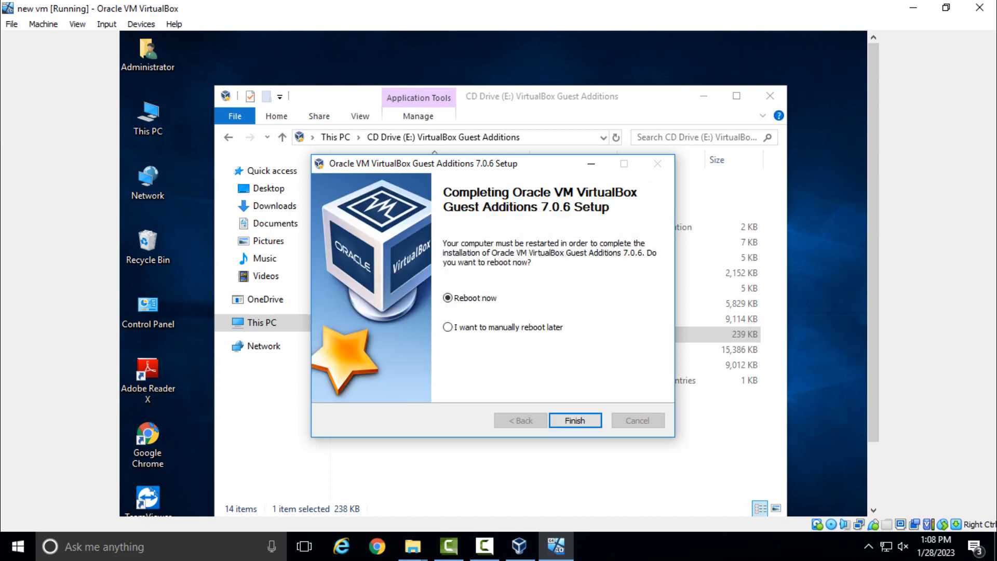
Reboot the guest to finish setup, then open Control Panel's Programs and Features
key("Return")
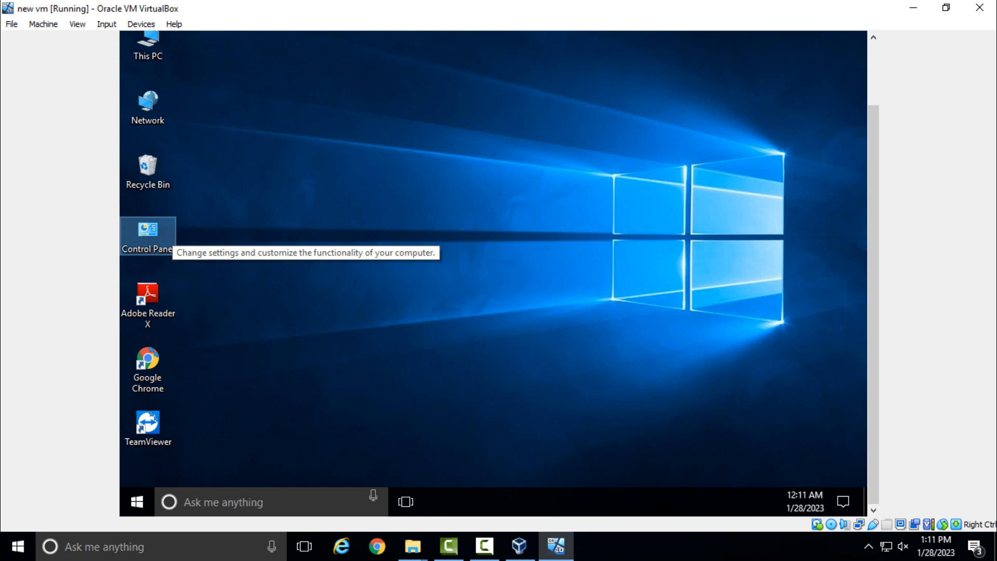
double_click(148, 234)
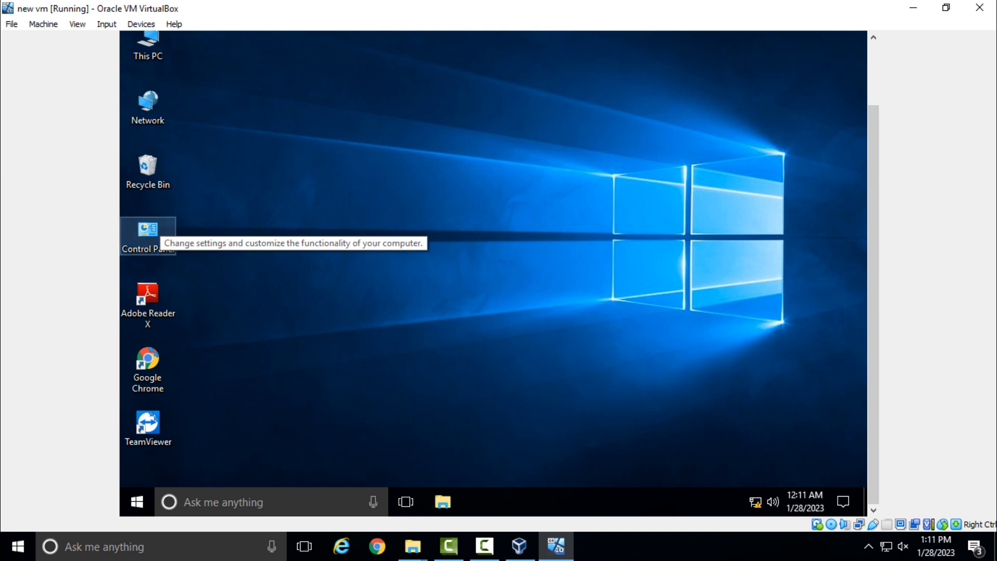
key("Return")
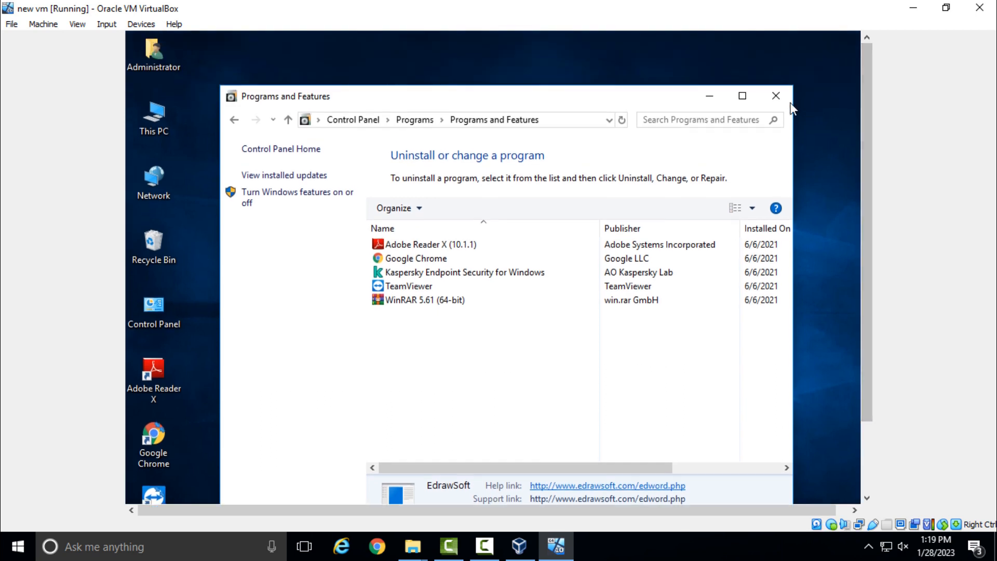
Close the programs list and open the Windows folder on Local Disk (C:)
left_click(776, 96)
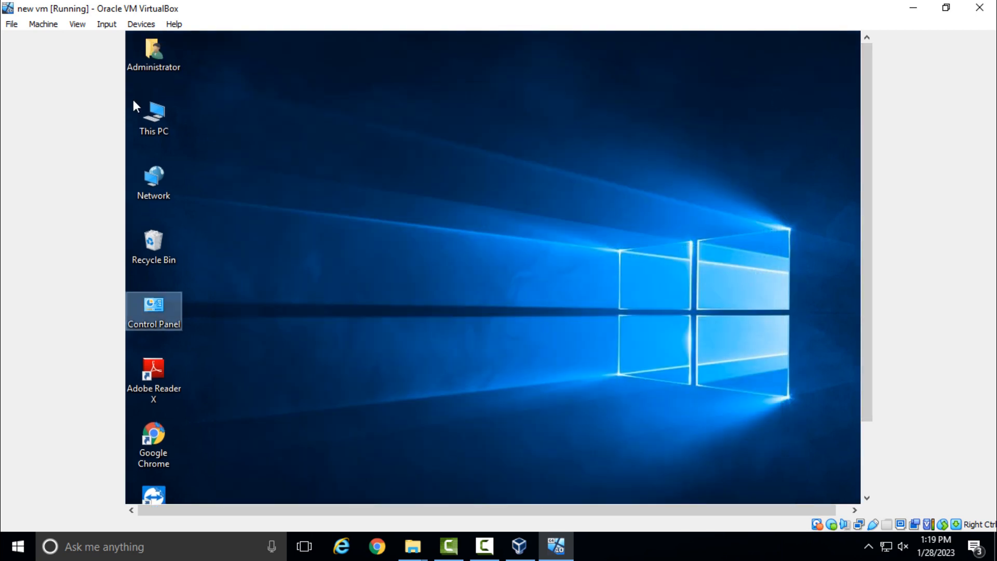
double_click(142, 112)
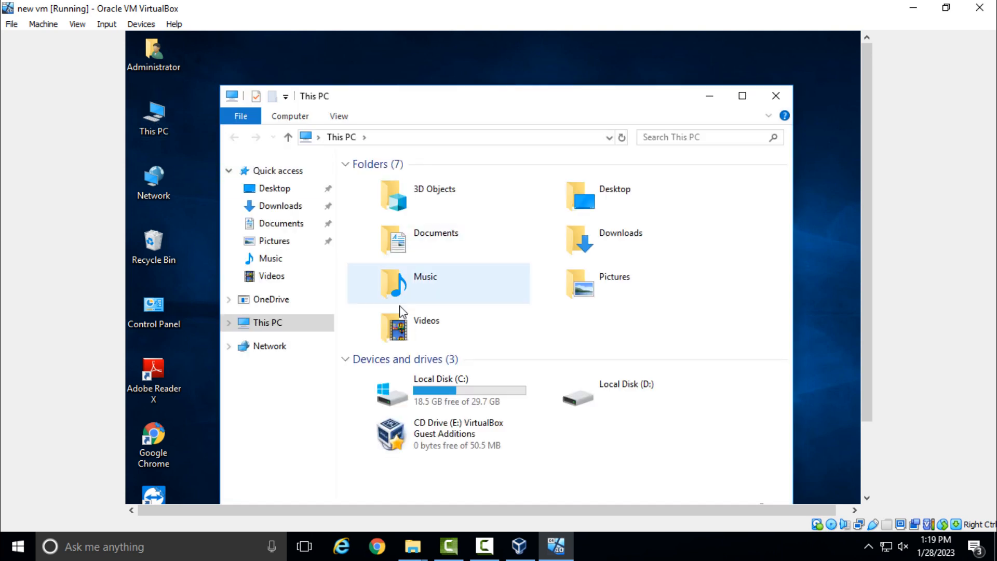
left_click(436, 398)
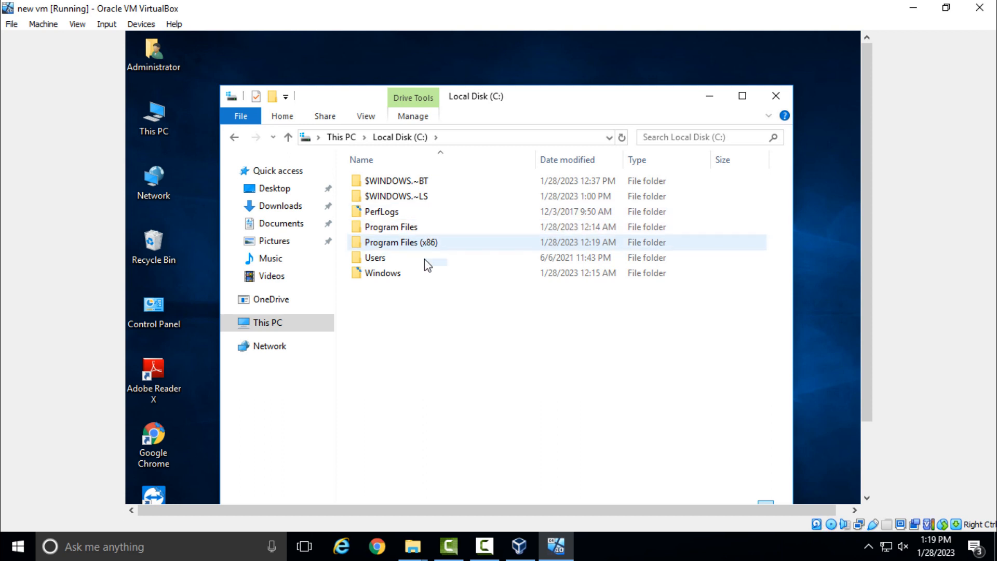
double_click(427, 272)
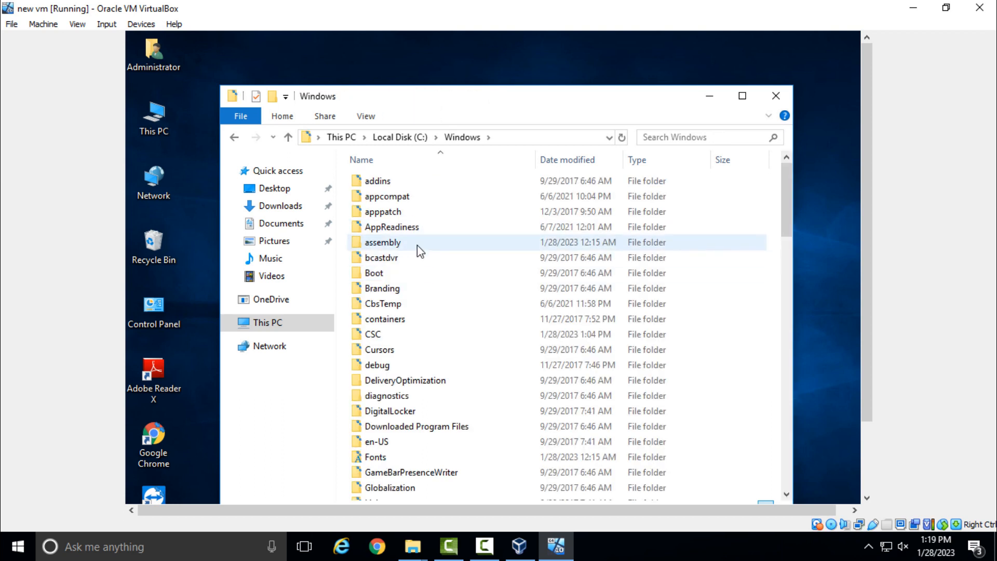
Navigate into System32 and then into its Sysprep folder
left_click(413, 250)
key("p")
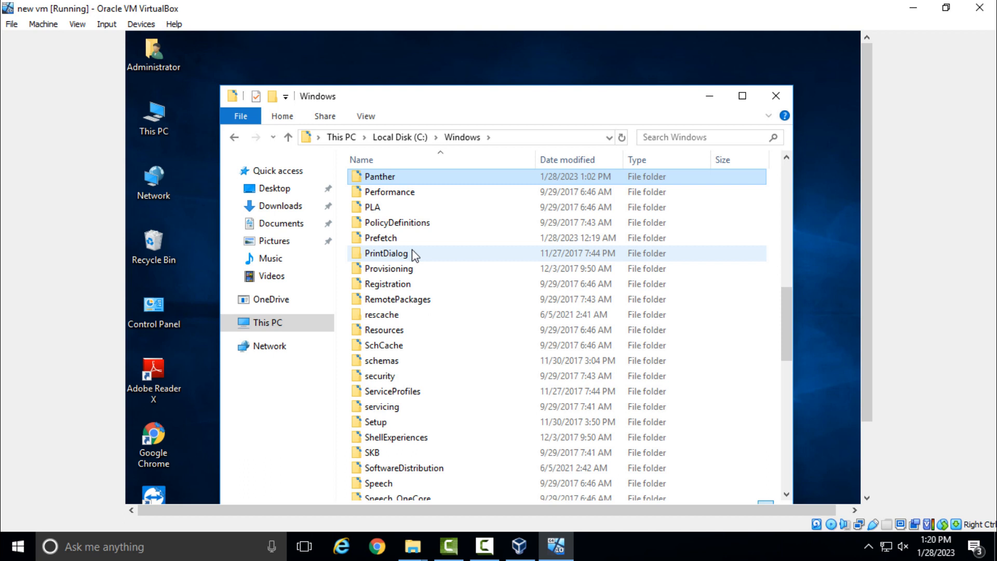
key("s")
key("s")
key("s")
key("s")
key("s")
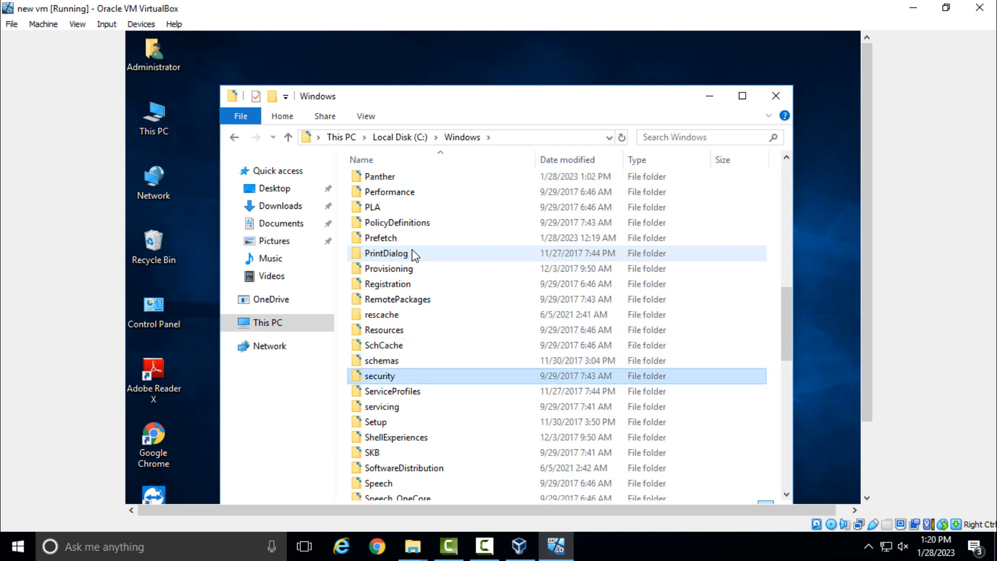
key("s")
key("s")
key("s")
key("s")
key("s")
key("s")
key("s")
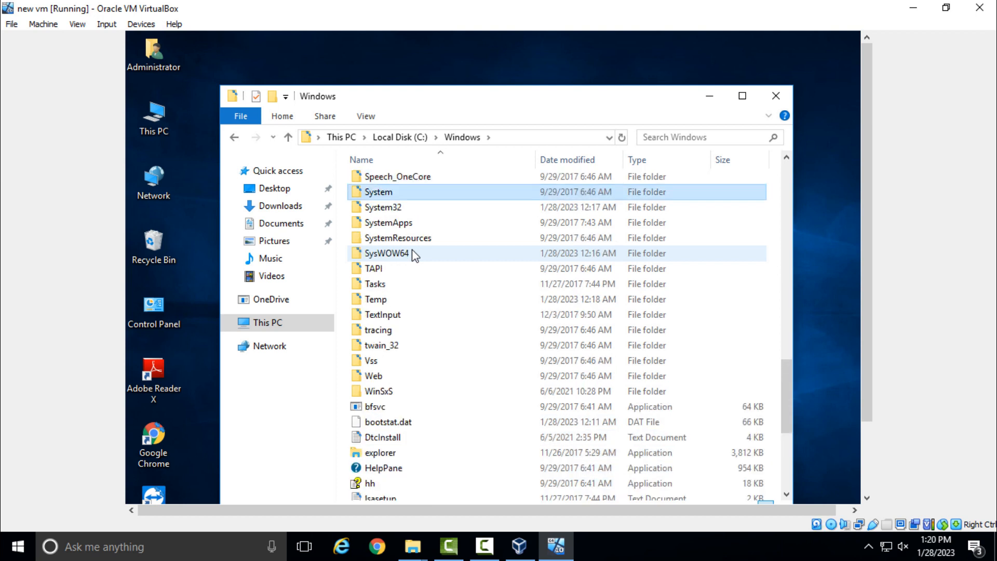
key("s")
double_click(404, 206)
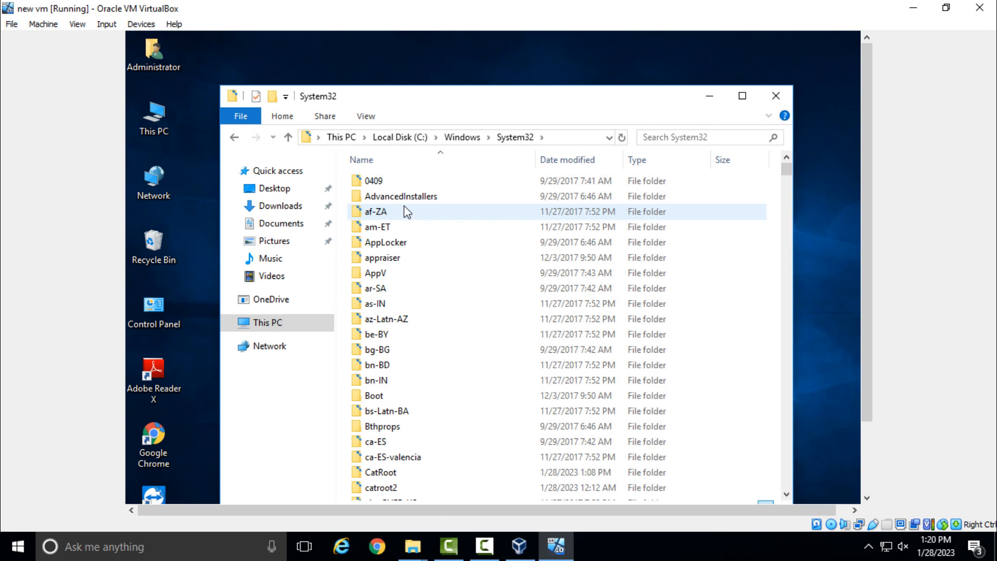
key("s")
key("s")
key("s")
key("s")
key("s")
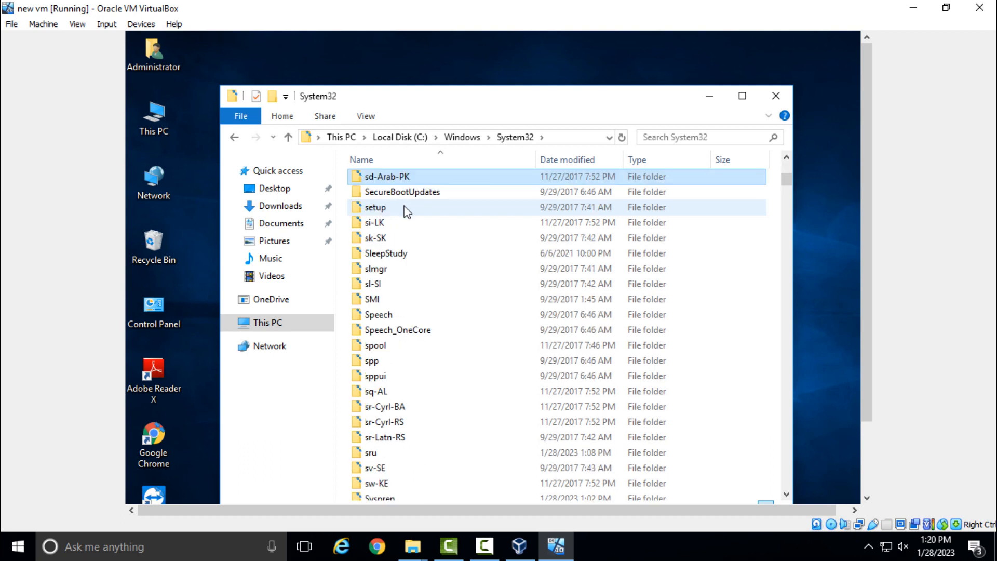
key("s")
key("s")
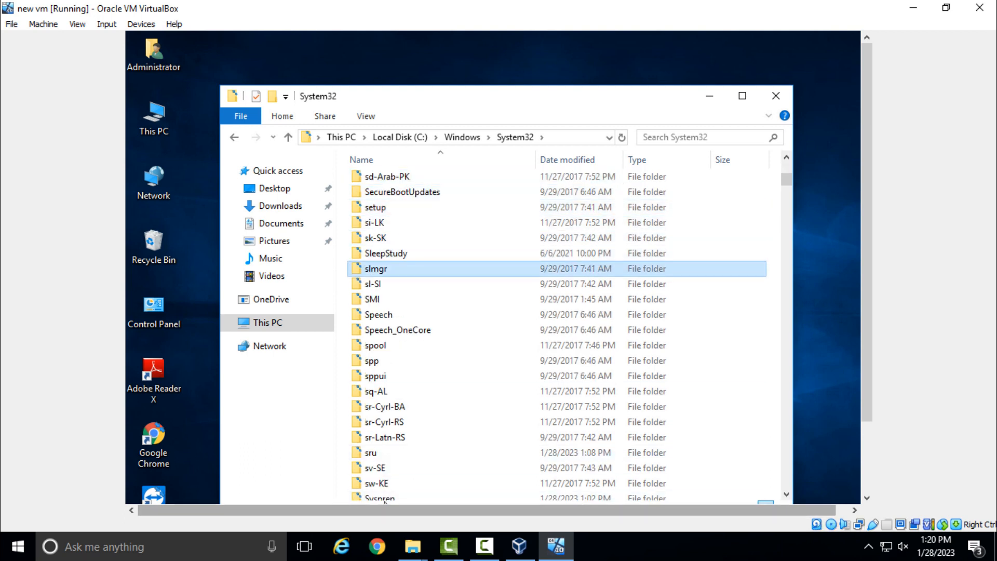
double_click(384, 497)
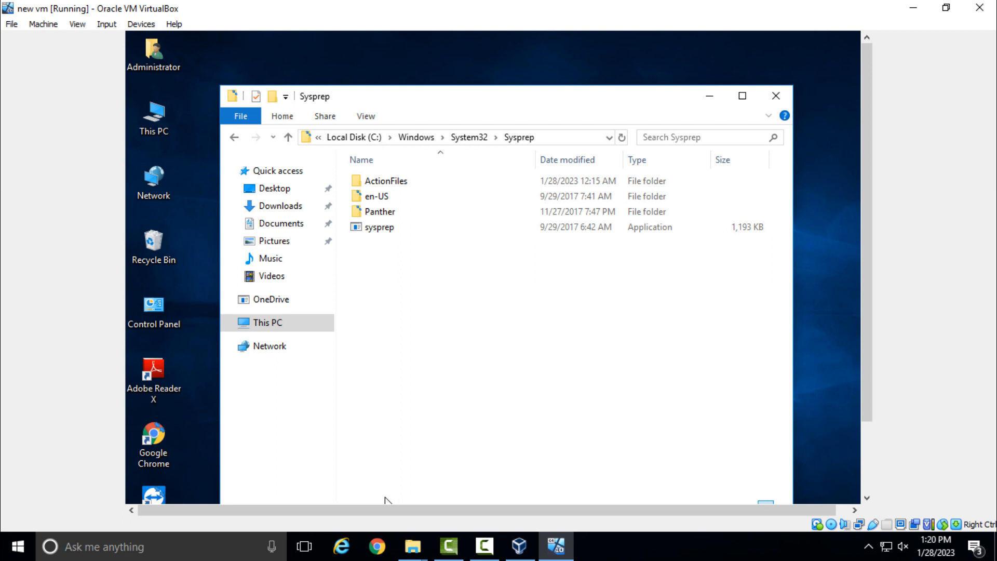
Launch the sysprep program with administrator rights
double_click(404, 232)
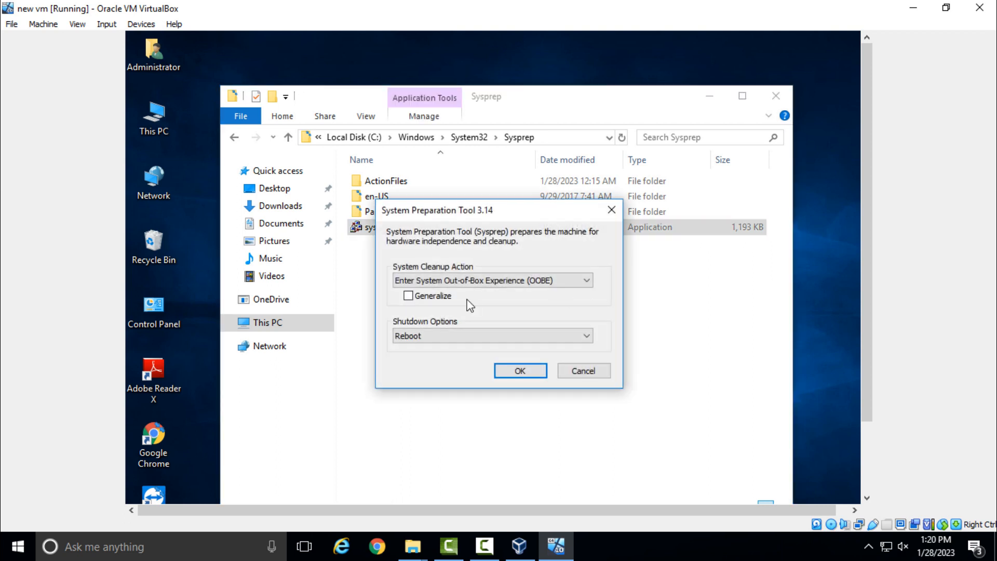
left_click(611, 211)
double_click(431, 227)
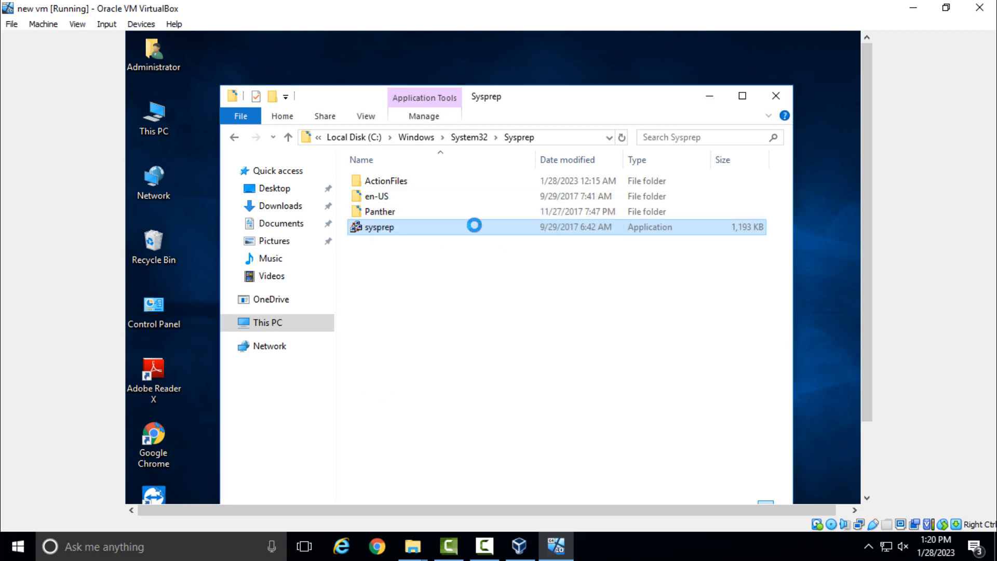
right_click(432, 225)
left_click(452, 250)
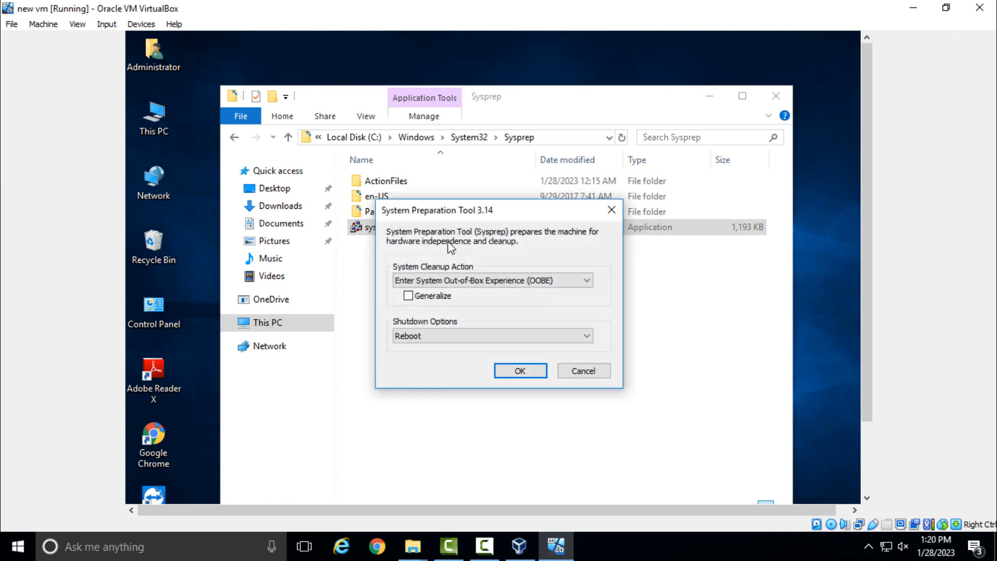
Run sysprep with OOBE cleanup, Generalize ticked and Shutdown as the shutdown option
left_click(577, 281)
left_click(575, 281)
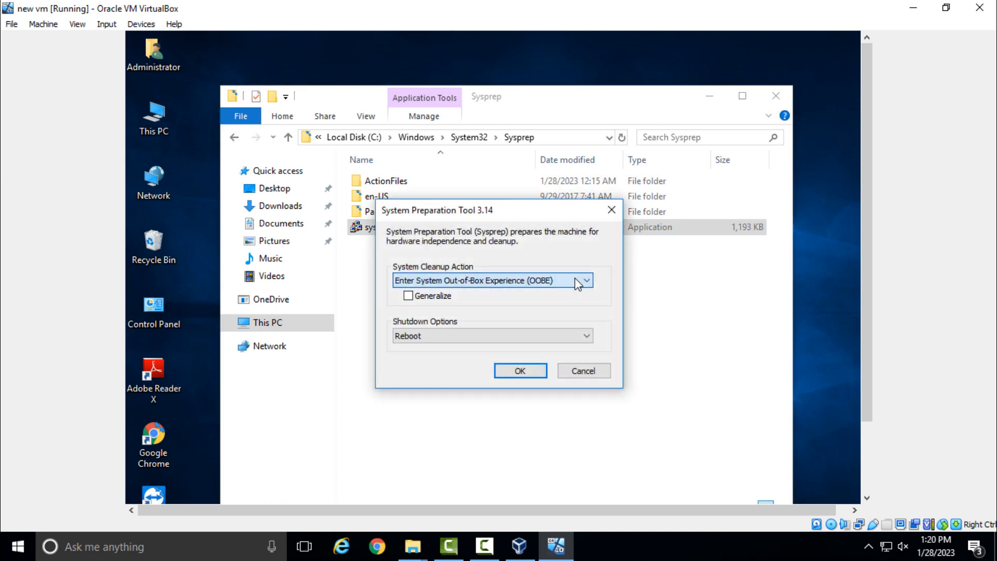
left_click(408, 295)
left_click(572, 336)
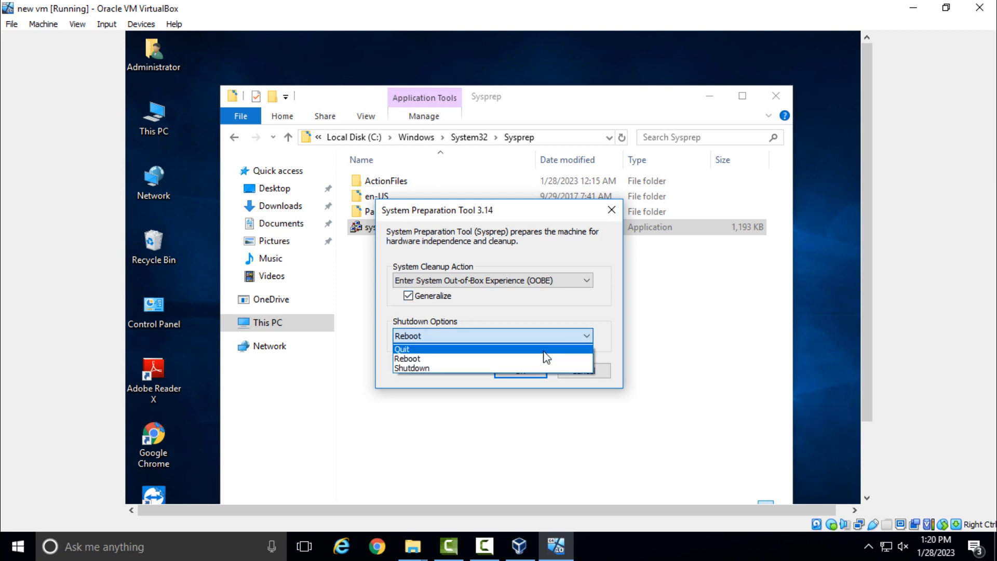
left_click(457, 368)
left_click(515, 370)
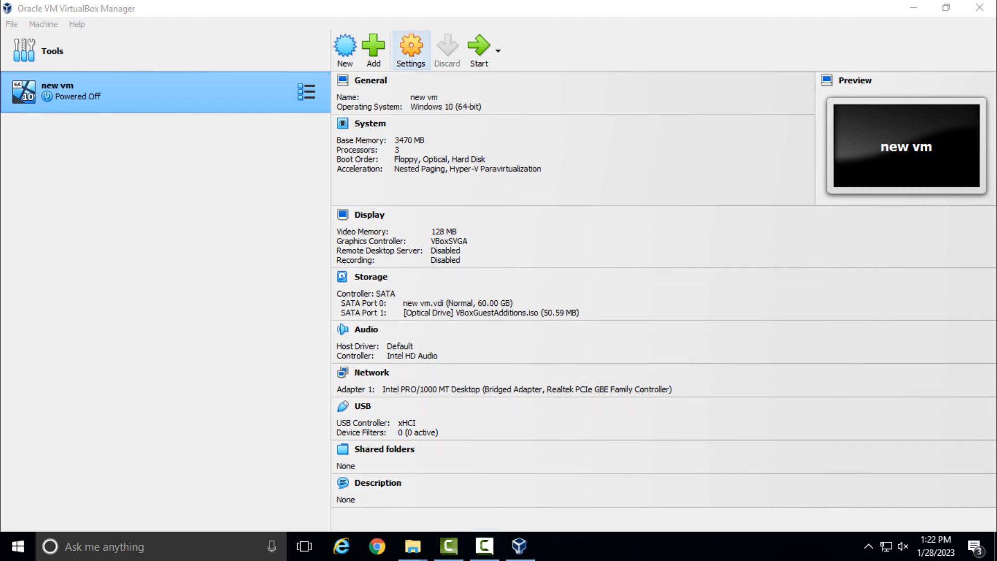
In new vm's System settings, disable Floppy boot and move it below Optical and Hard Disk
left_click(411, 49)
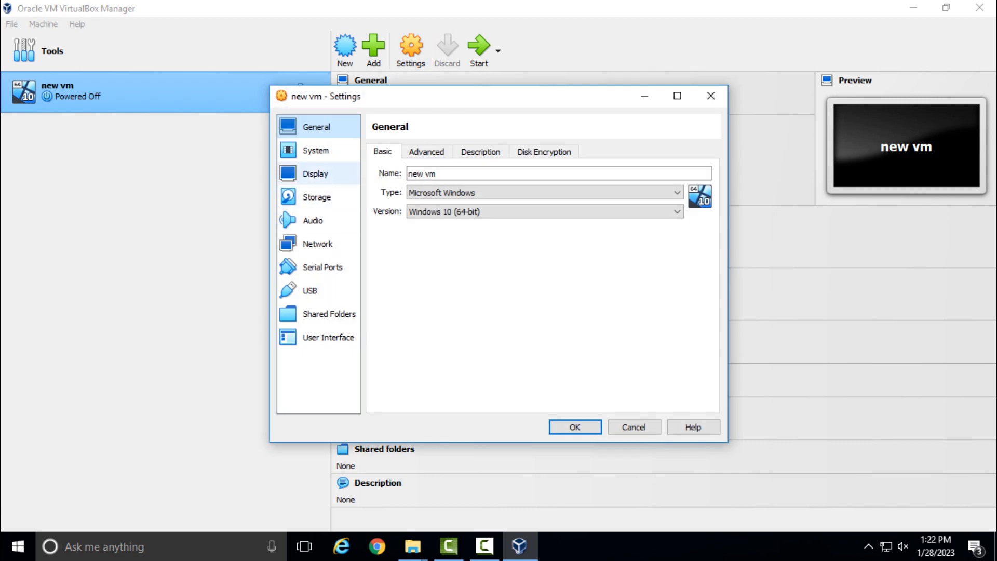
left_click(315, 173)
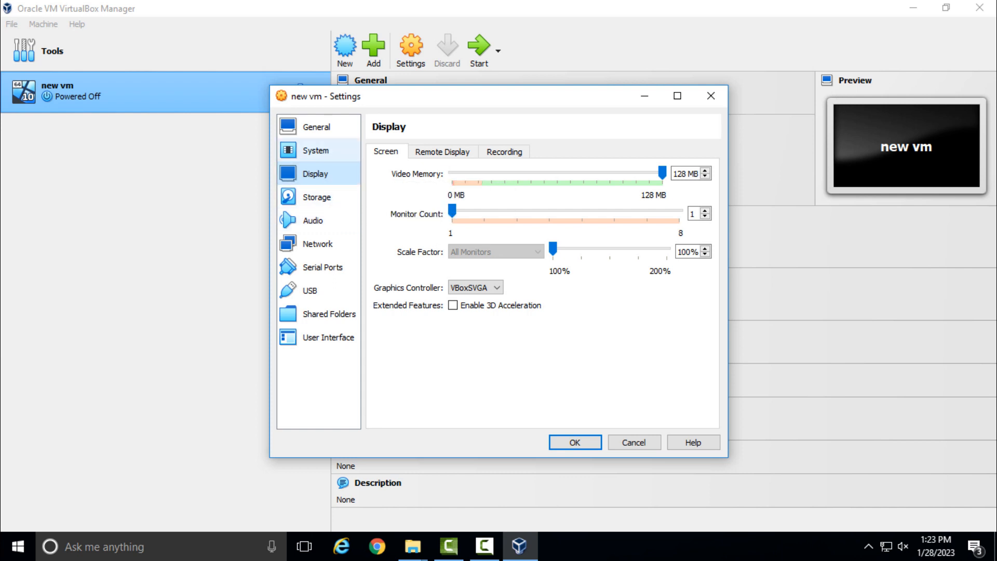
left_click(316, 150)
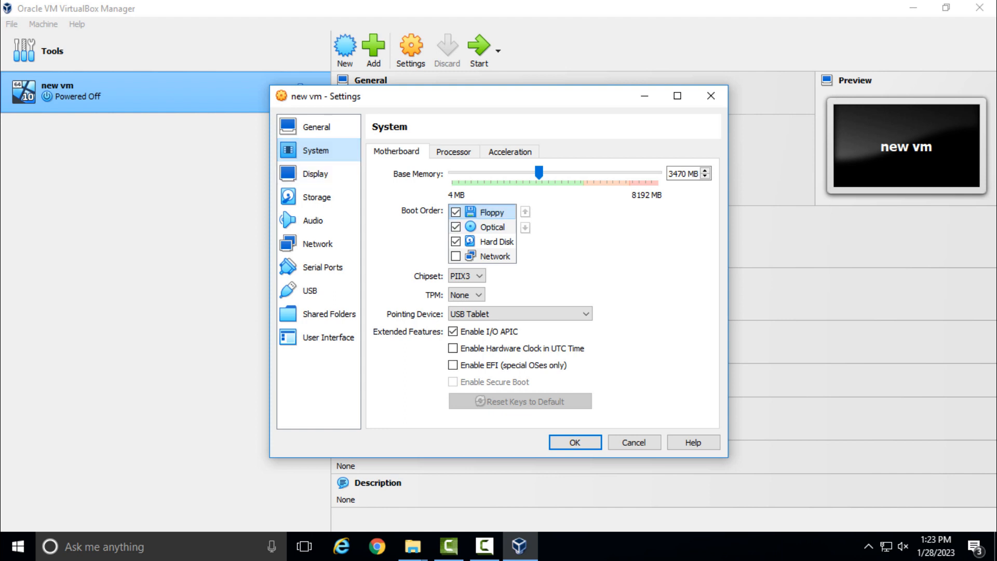
left_click(455, 212)
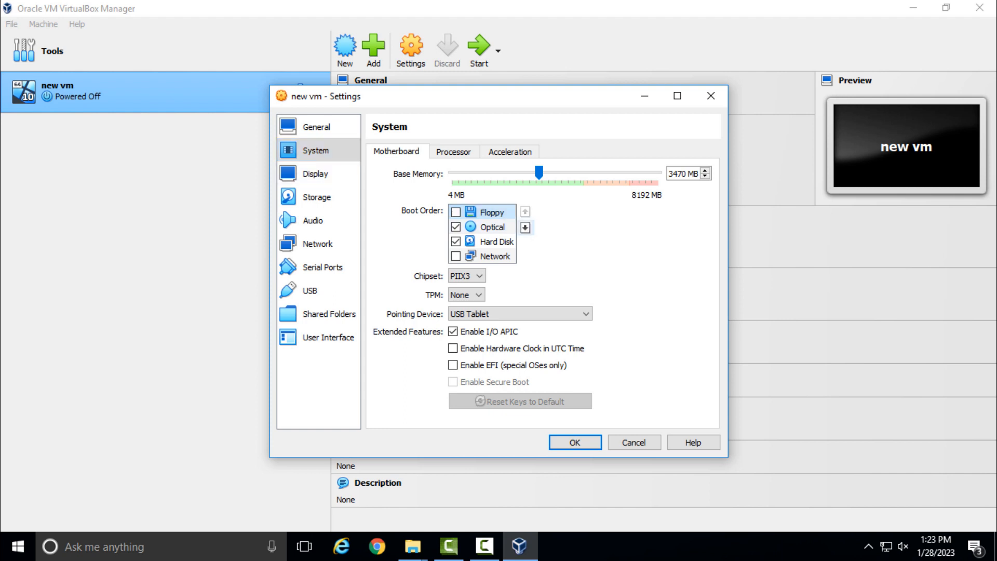
left_click(525, 227)
left_click(525, 228)
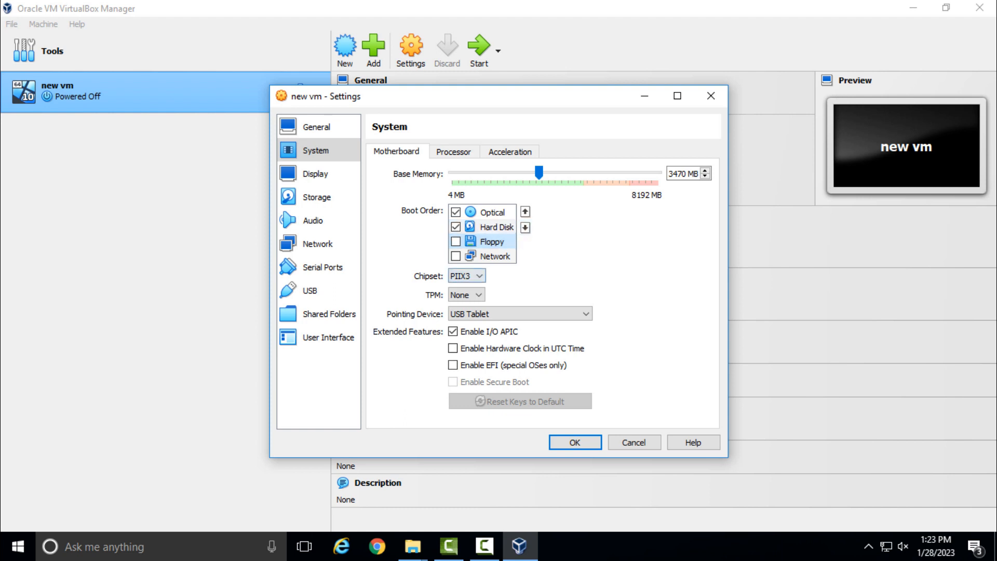
Load HBCD_PE_x64.iso into the optical drive in place of VBoxGuestAdditions.iso and save the settings
left_click(317, 196)
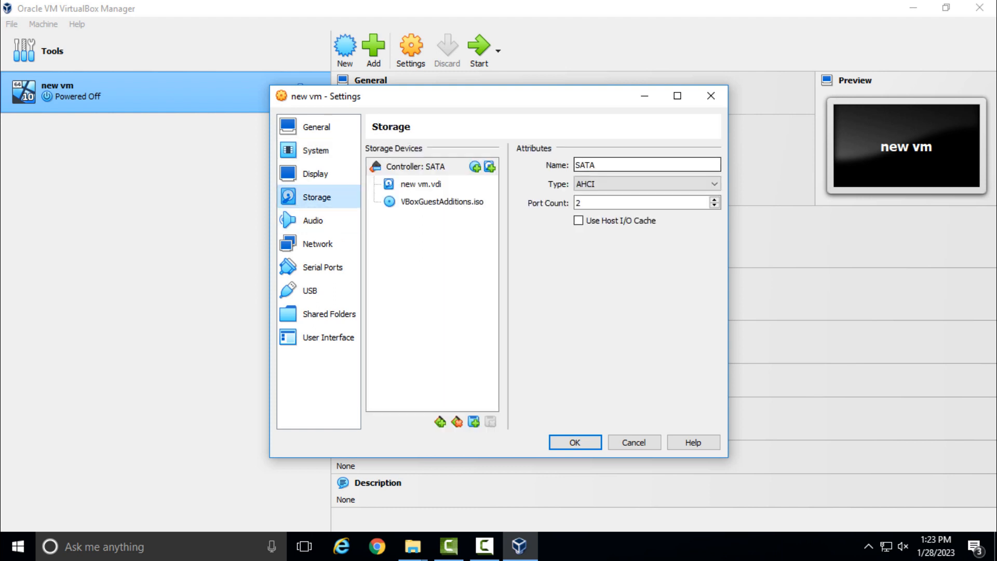
left_click(441, 202)
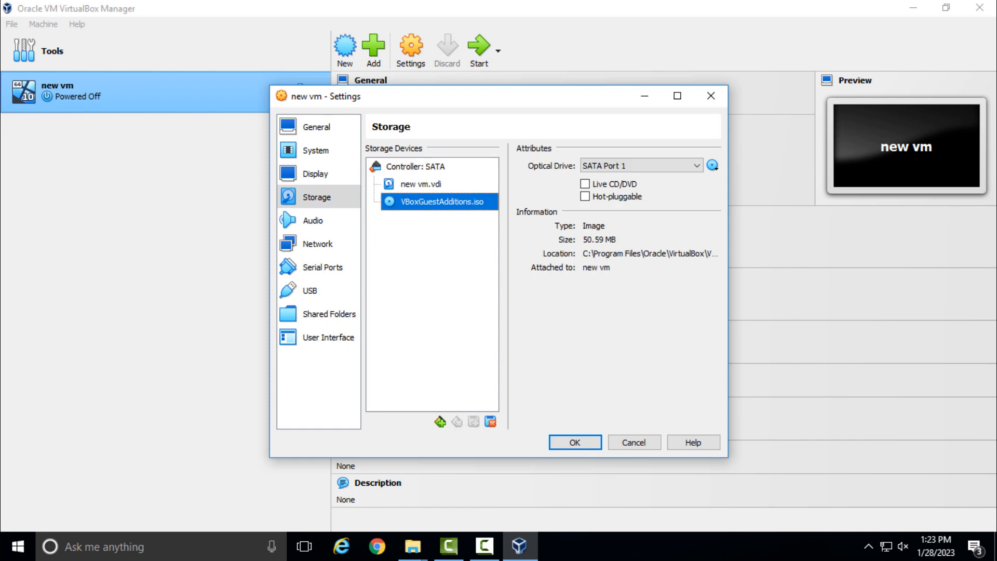
left_click(712, 165)
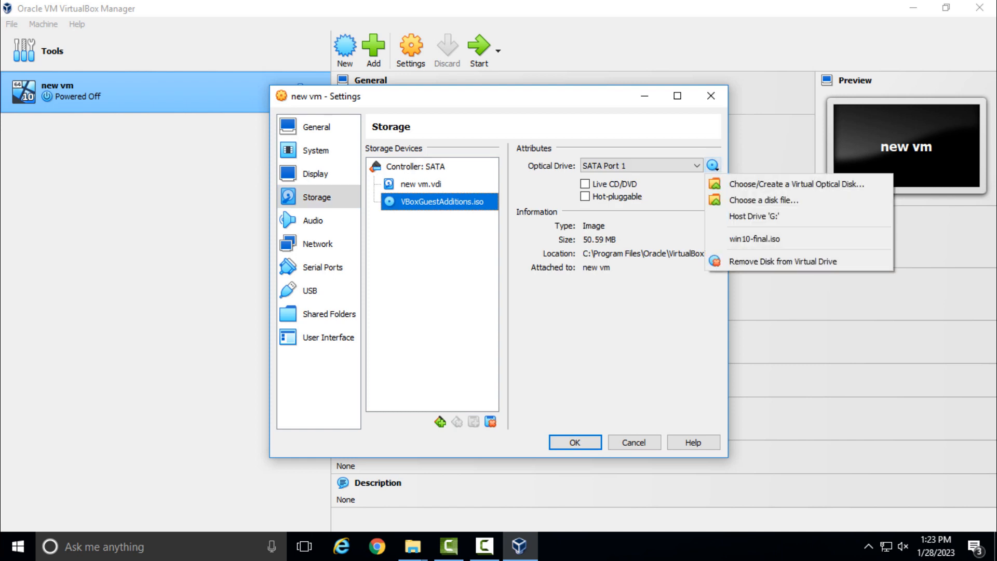
left_click(763, 200)
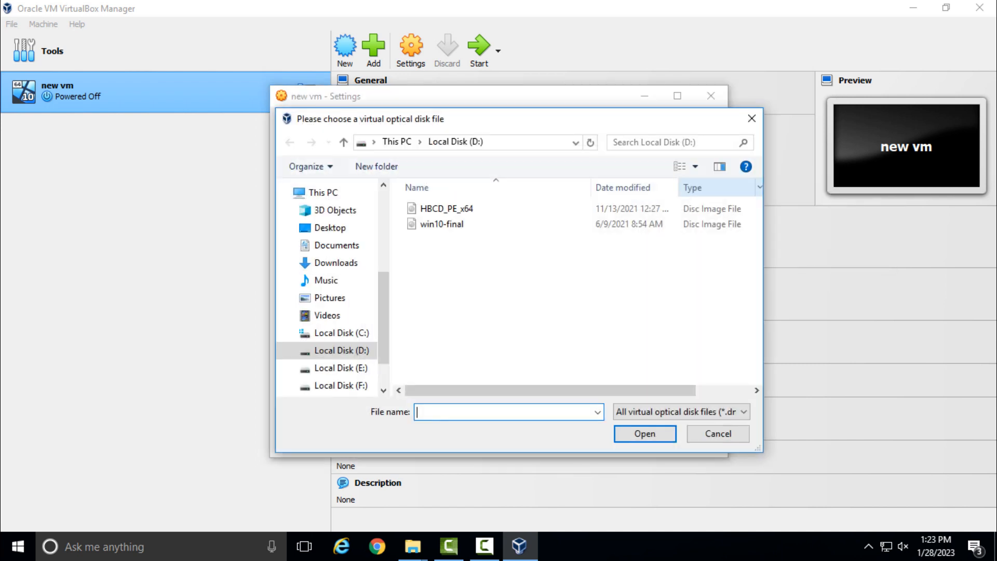
left_click(446, 208)
key("Return")
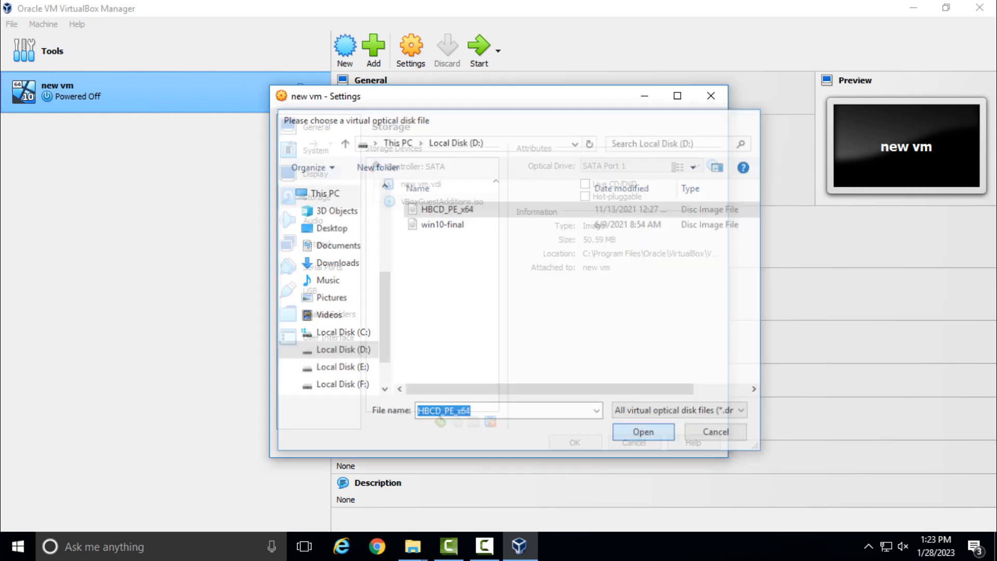
key("Return")
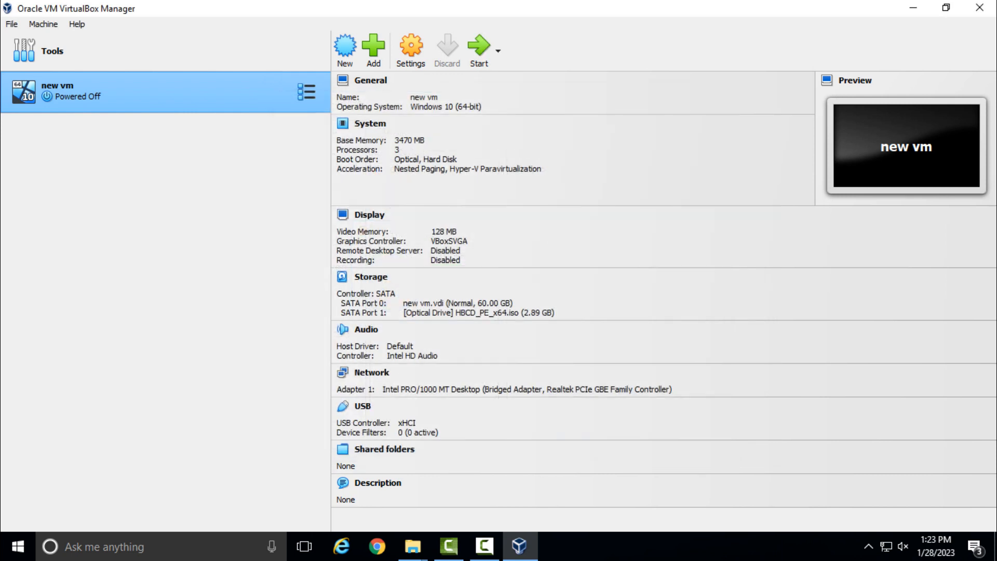
Start new vm and let it boot from the Hiren's BootCD ISO
left_click(478, 47)
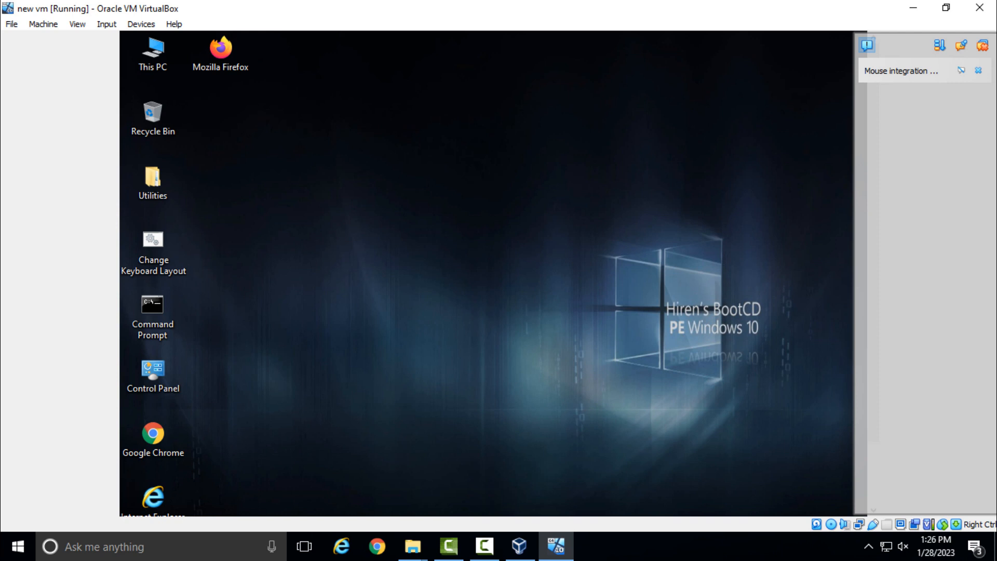
Open This PC in the guest and format Local Disk (D:), erasing its data
double_click(147, 61)
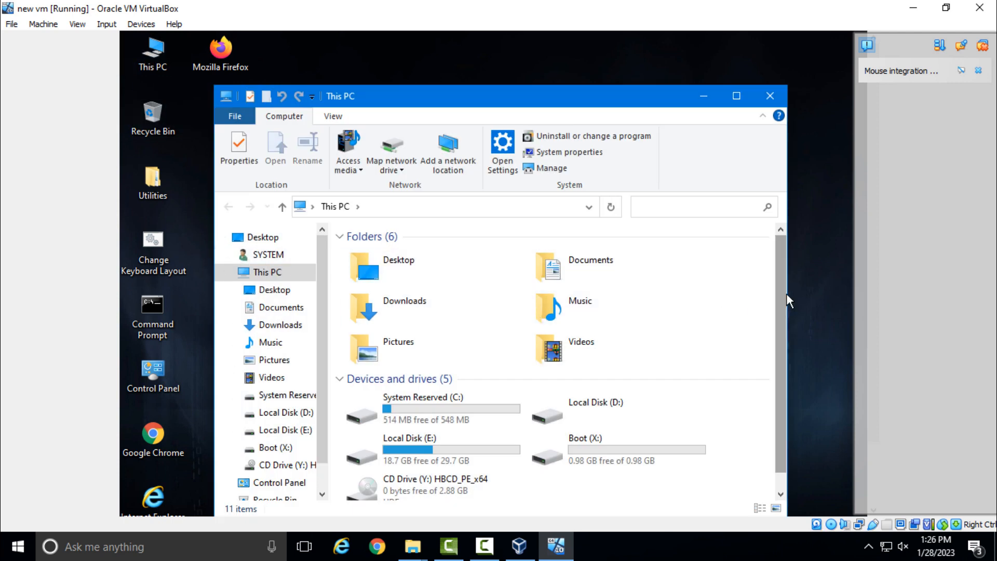
left_click_drag(786, 294, 784, 319)
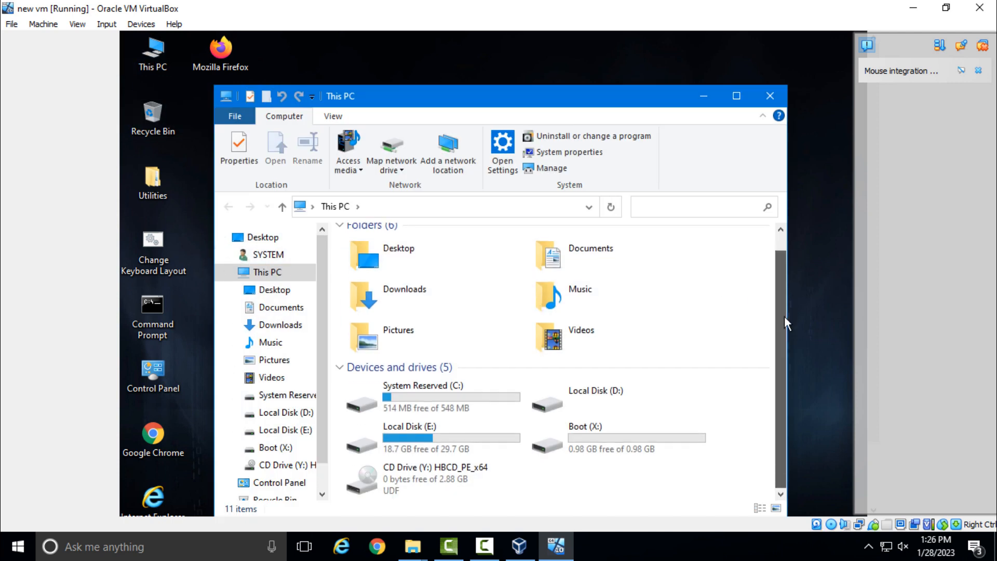
right_click(600, 393)
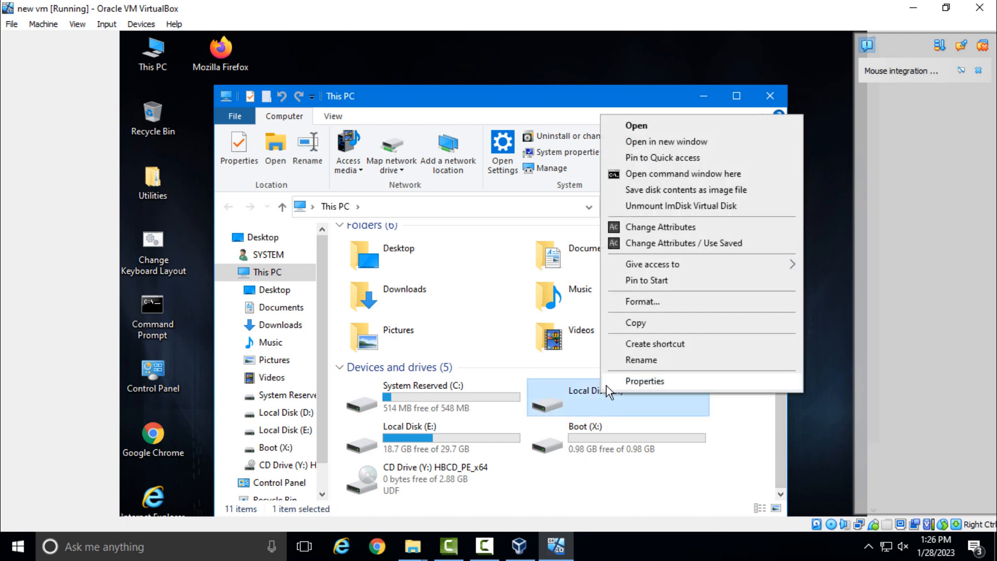
left_click(642, 302)
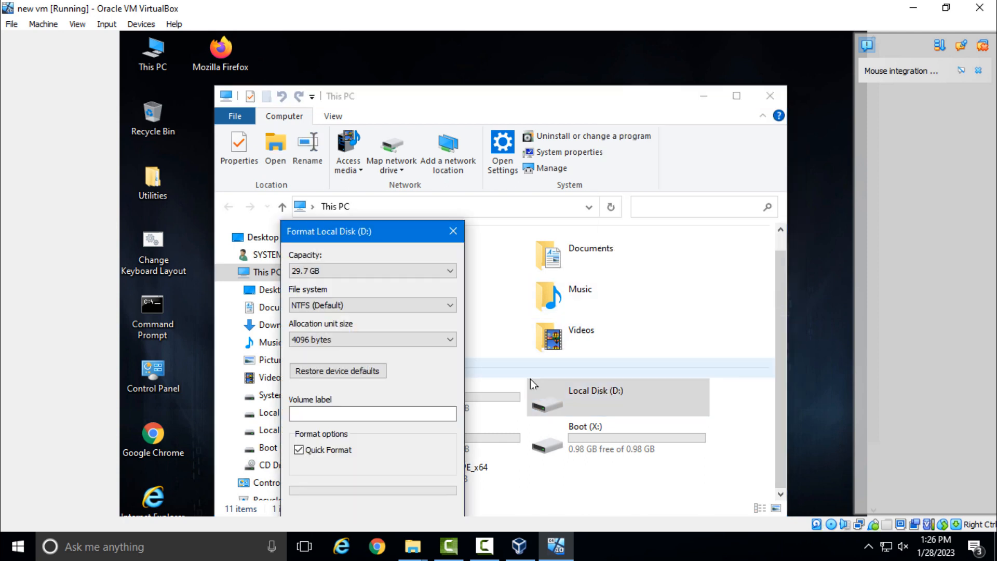
left_click_drag(411, 234, 411, 157)
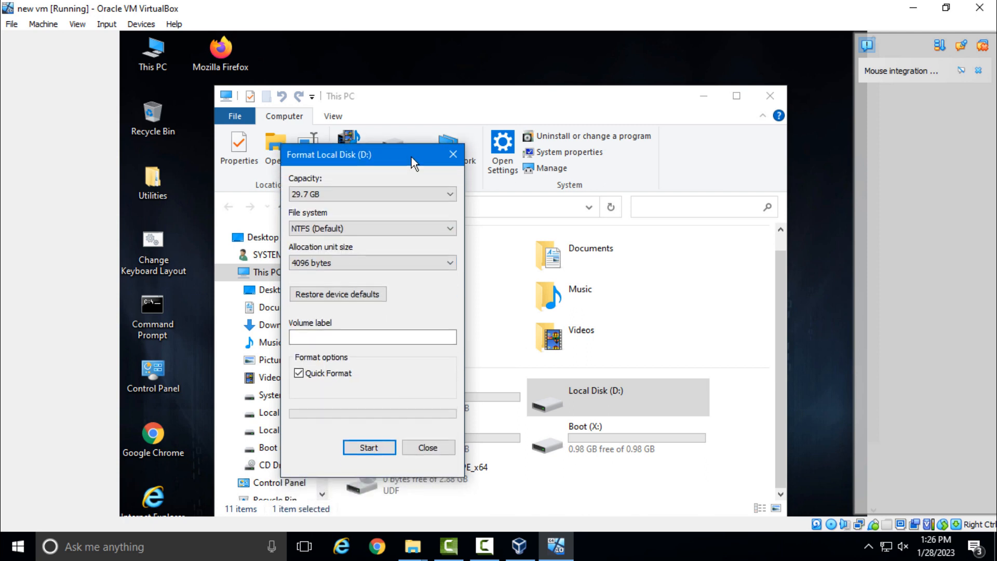
left_click(375, 446)
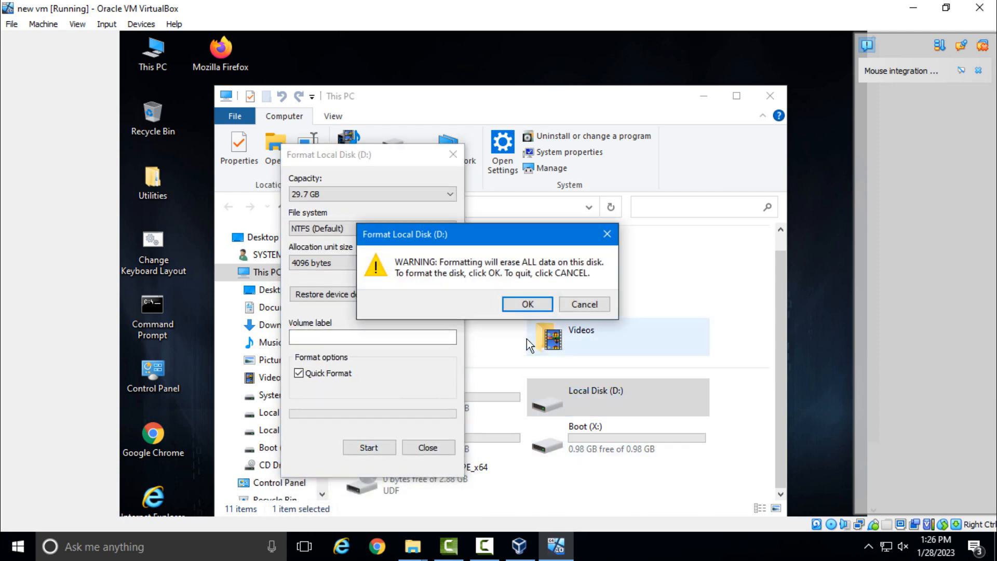
left_click(521, 305)
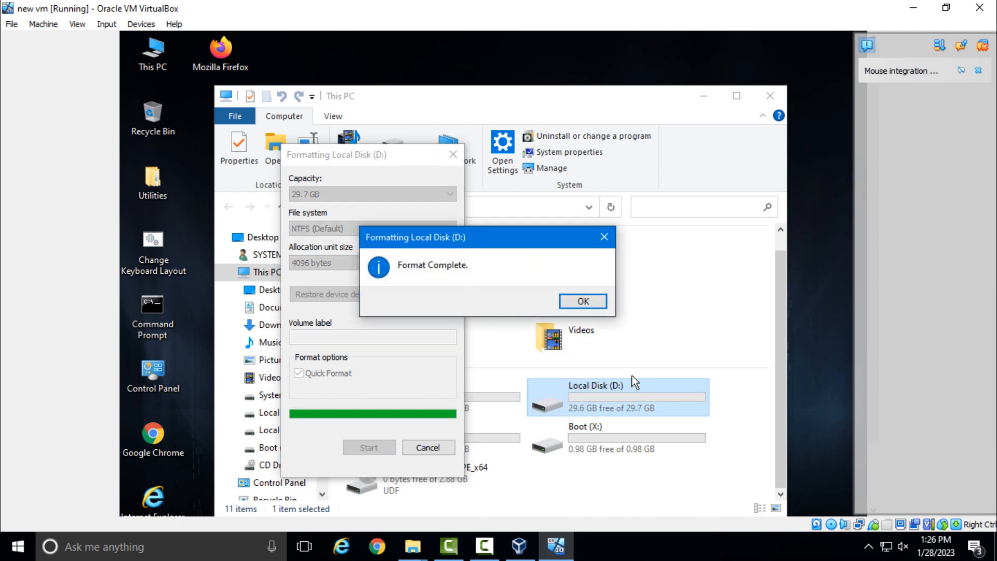
left_click(598, 300)
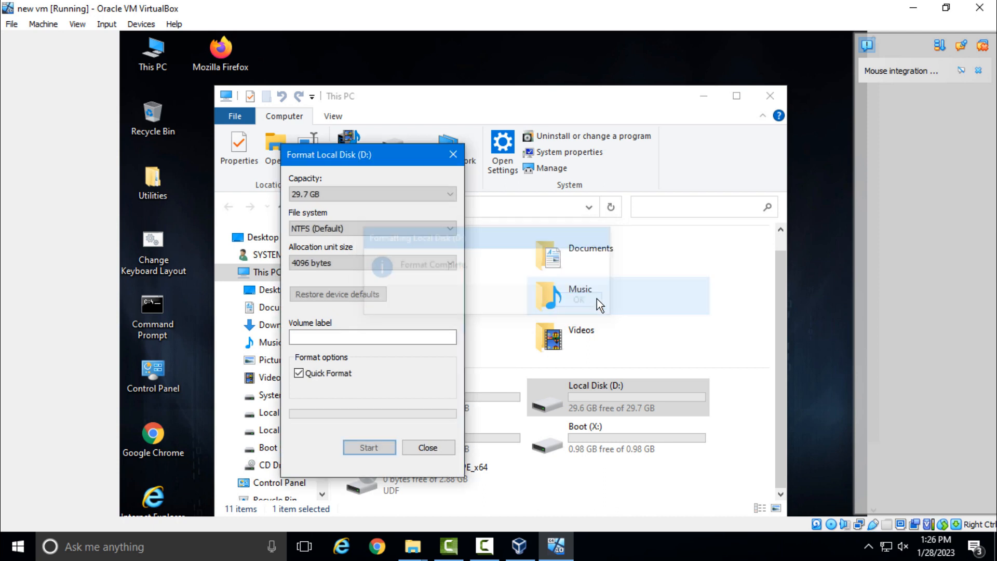
left_click(453, 152)
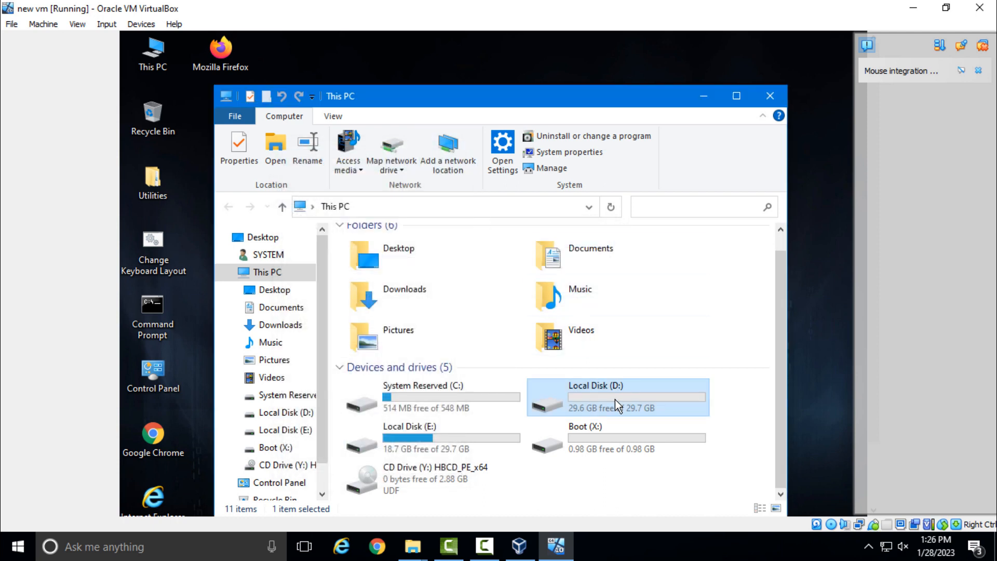
Check the empty D: drive, browse Local Disk (E:) contents, then close File Explorer
double_click(616, 398)
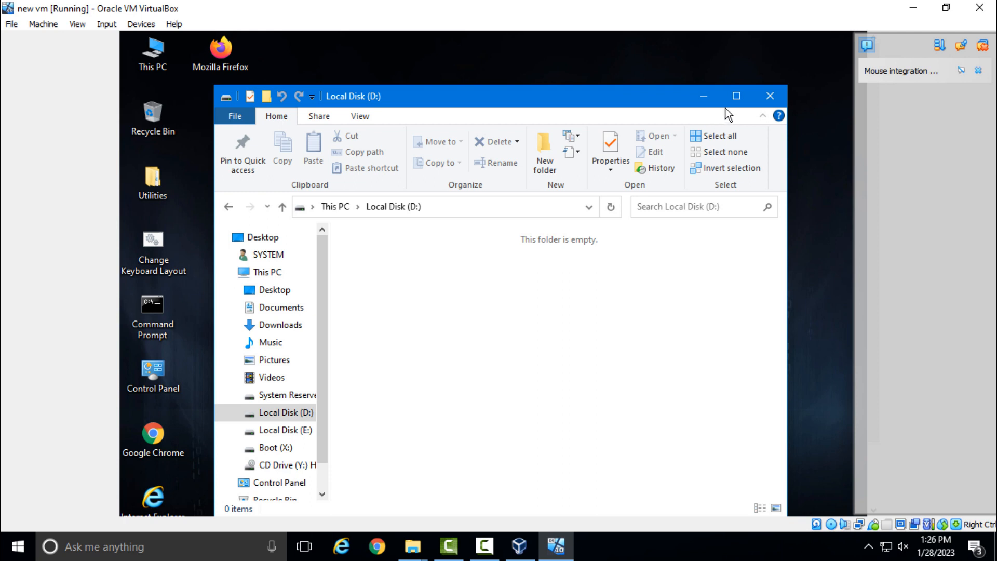
left_click(228, 206)
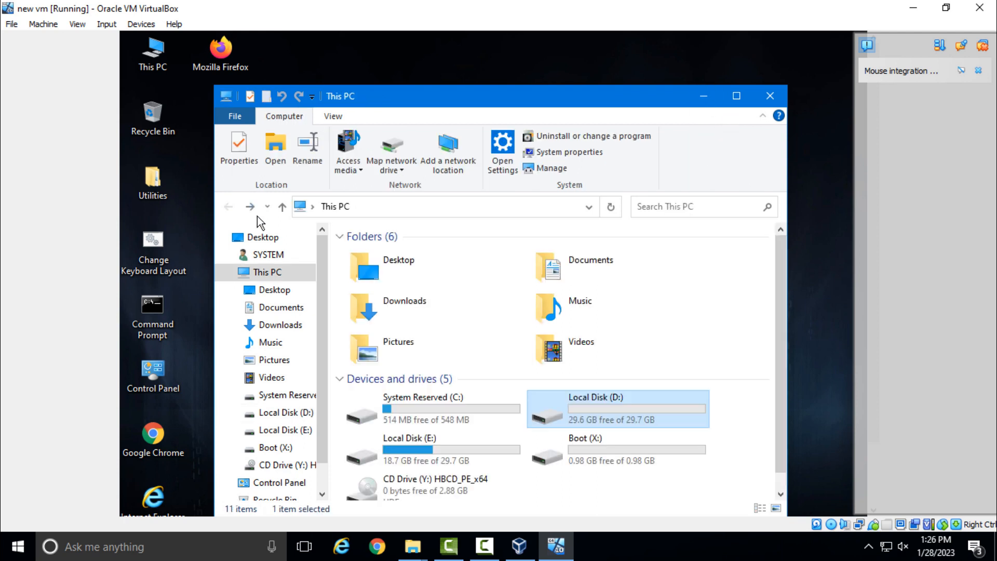
double_click(415, 448)
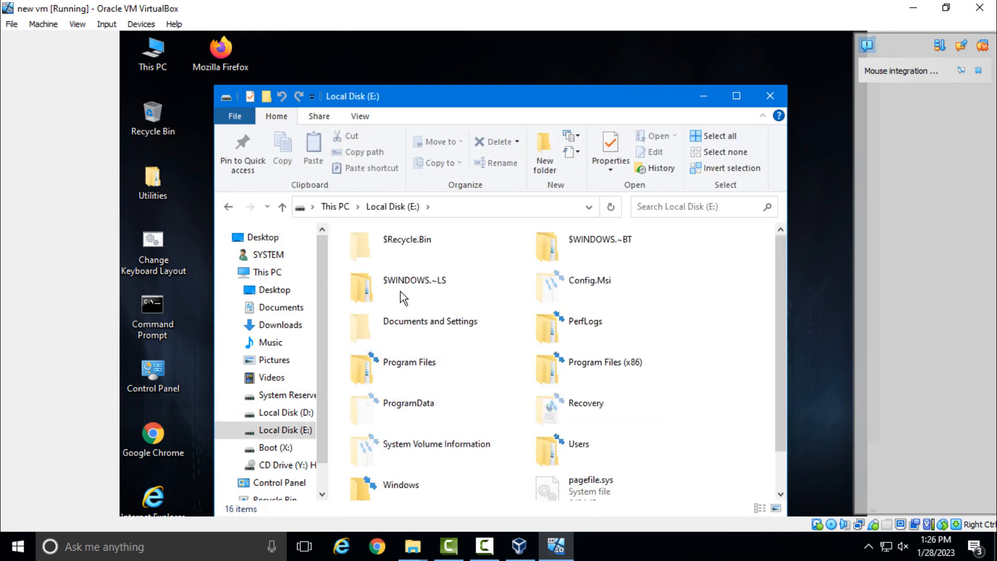
left_click_drag(777, 263, 779, 197)
left_click(770, 96)
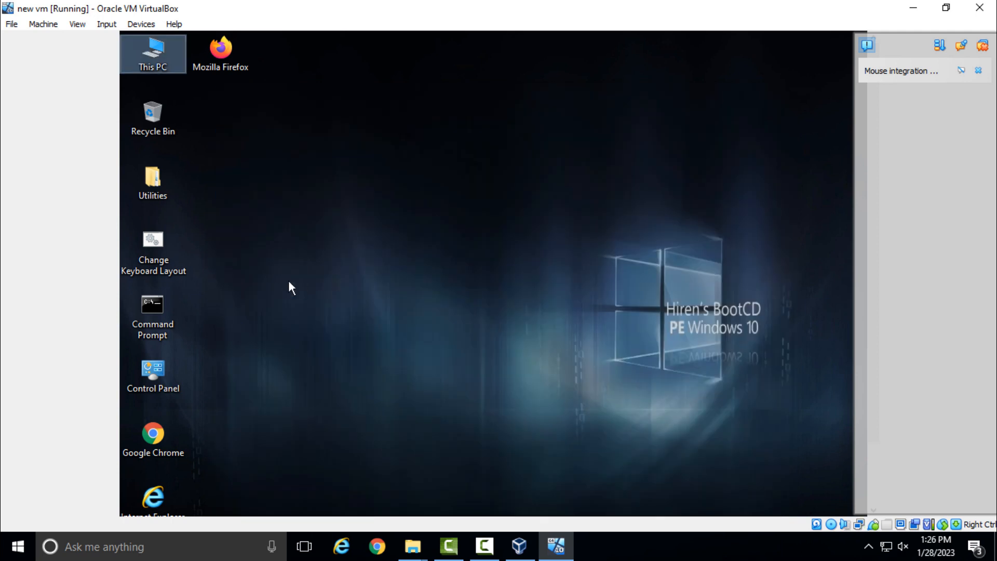
Open an administrator Command Prompt and run 'dism -h' and 'dism /capture-image -h'
double_click(164, 306)
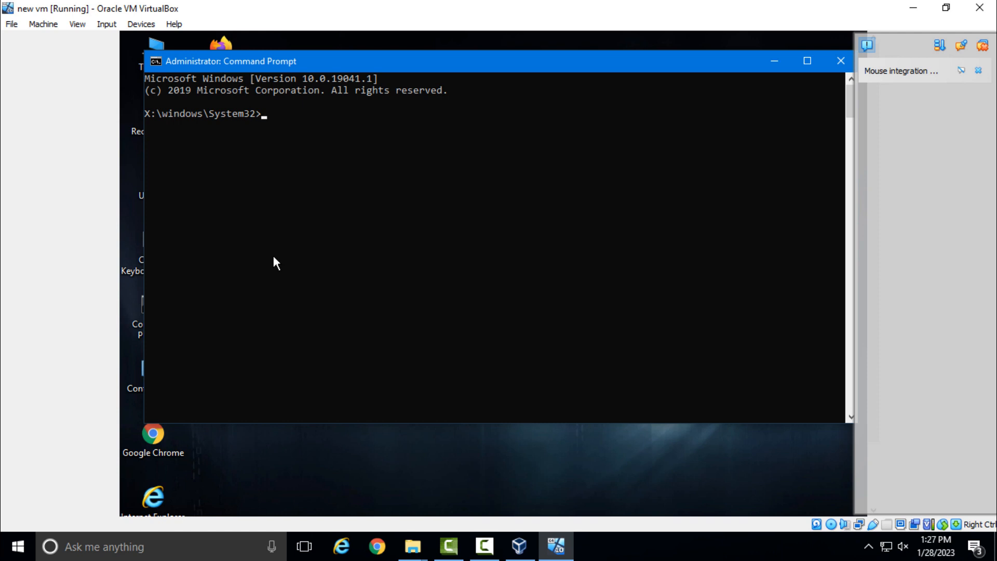
type("dism -h")
key("Return")
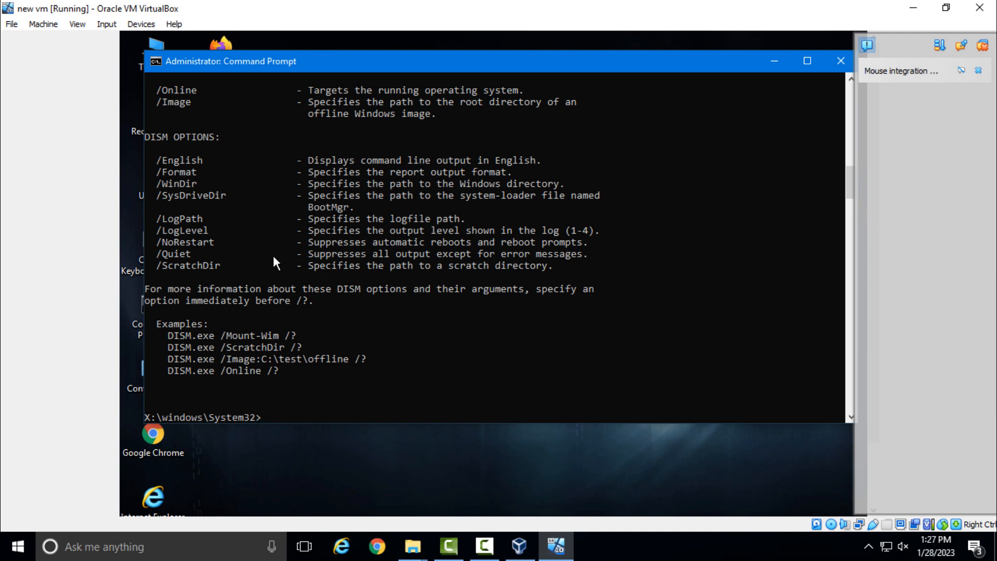
type("dism /capture-image")
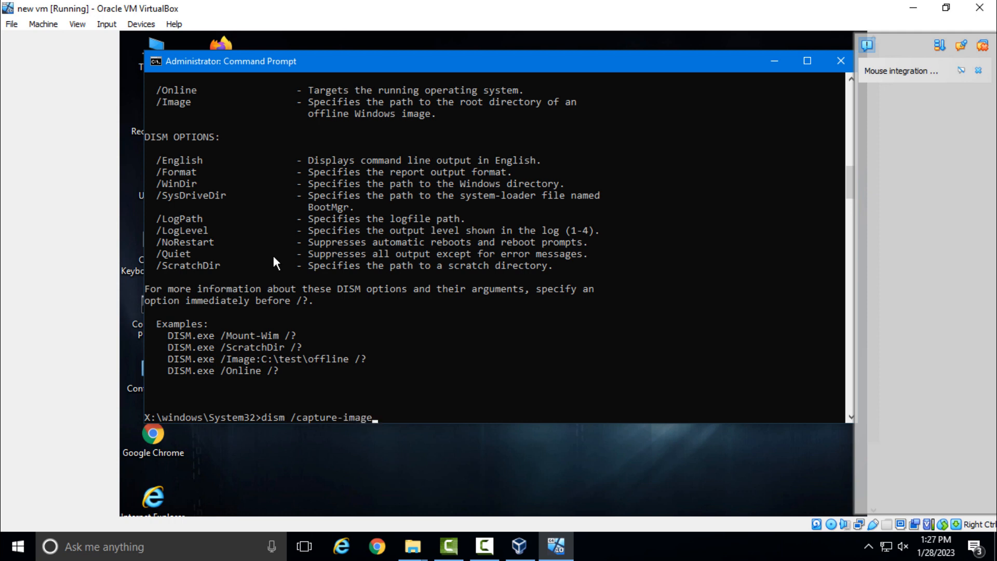
type(" -h")
key("Return")
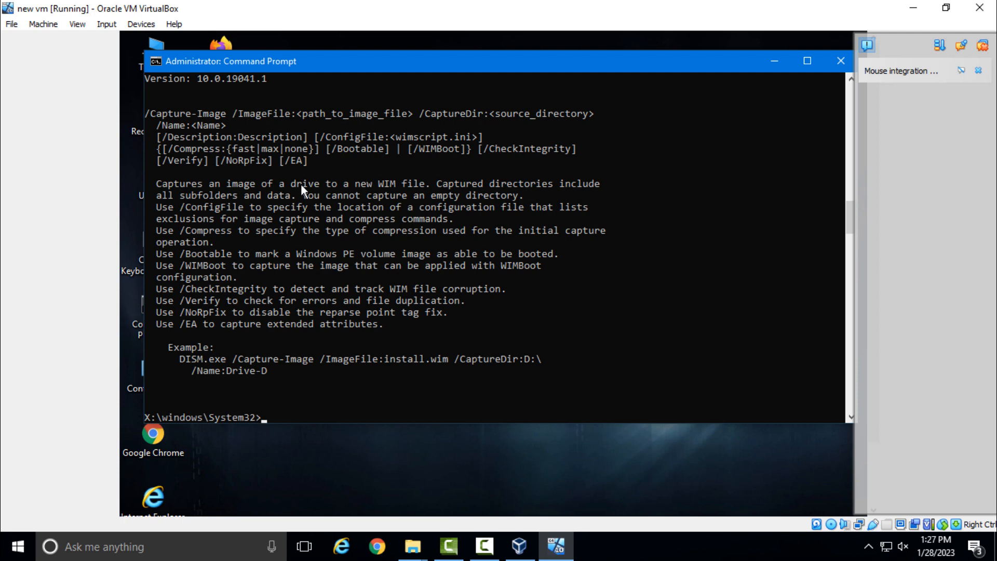
Copy the example DISM.exe /Capture-Image command from the help and paste it at the prompt
left_click_drag(177, 357, 541, 357)
key("super+c")
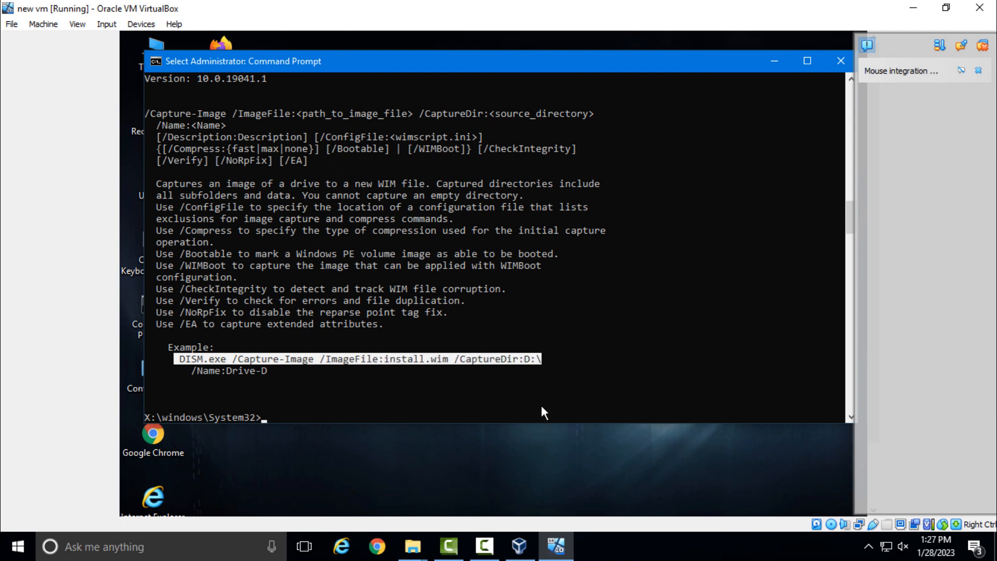
right_click(541, 407)
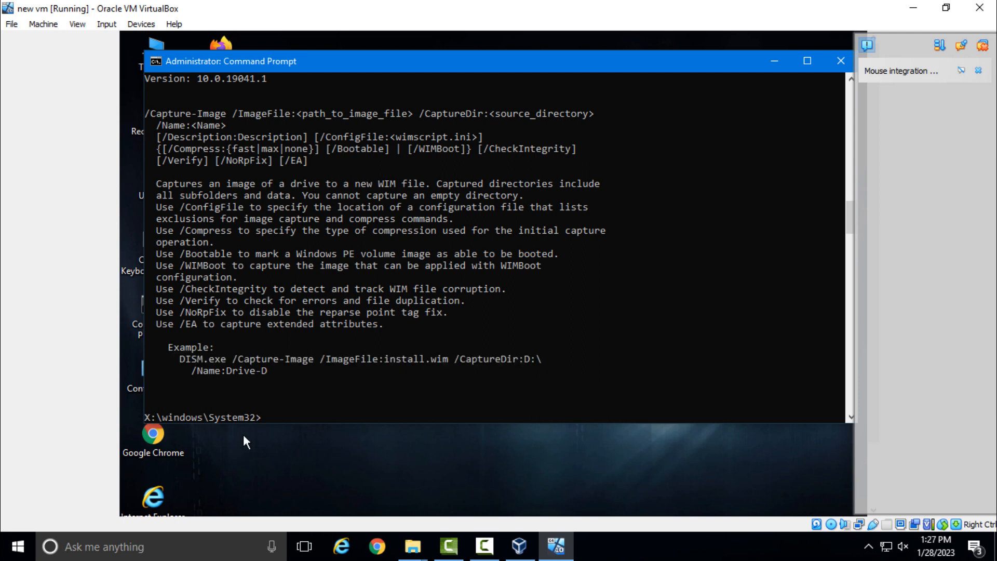
left_click(261, 417)
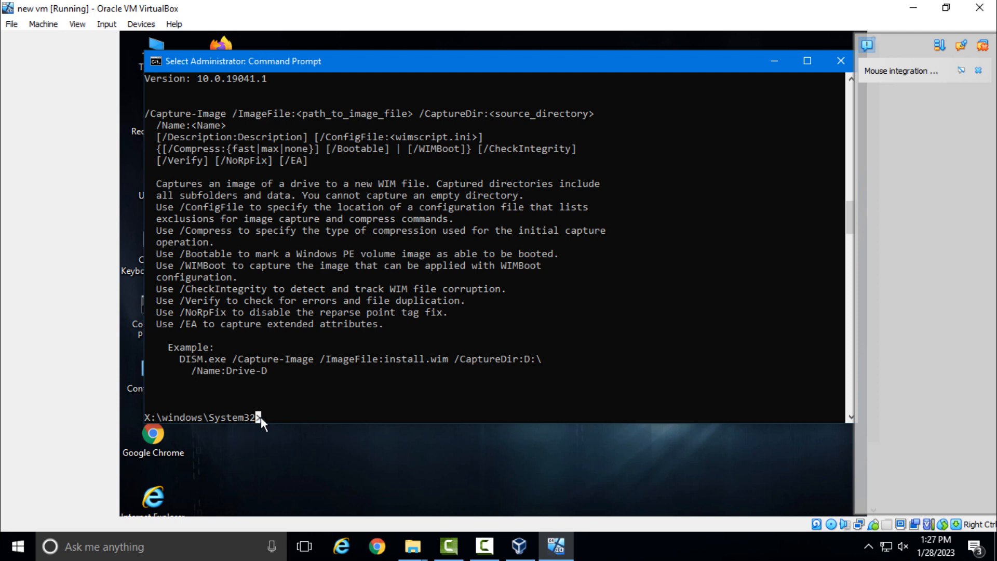
right_click(261, 416)
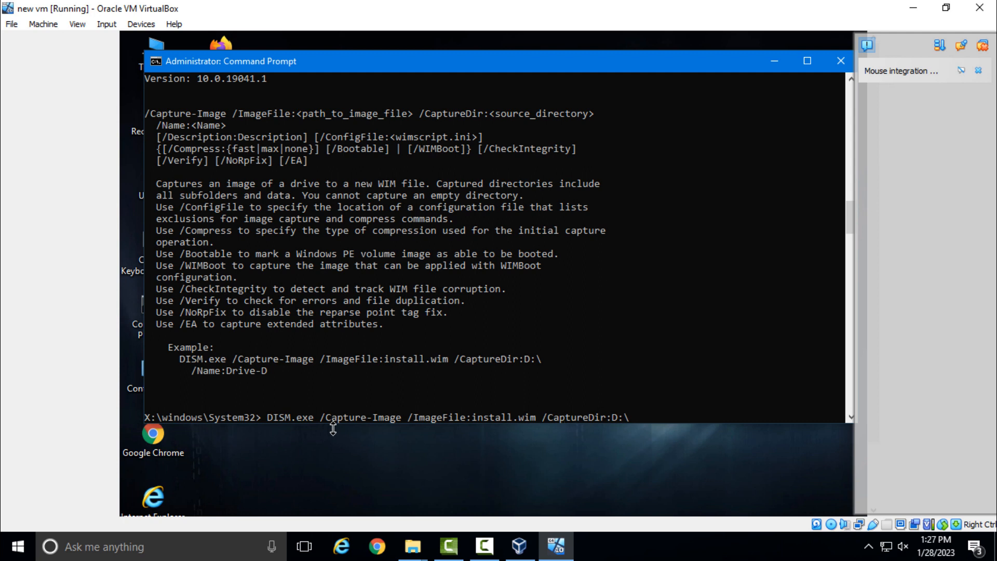
Remove the command's leading space and change the image file to "D:\install.wim"
key("Left")
key("Left")
key("Left")
key("Left")
key("Left")
key("Left")
key("Left")
key("Left")
key("Left")
key("Left")
key("Left")
key("Left")
key("Left")
key("Left")
key("Left")
key("BackSpace")
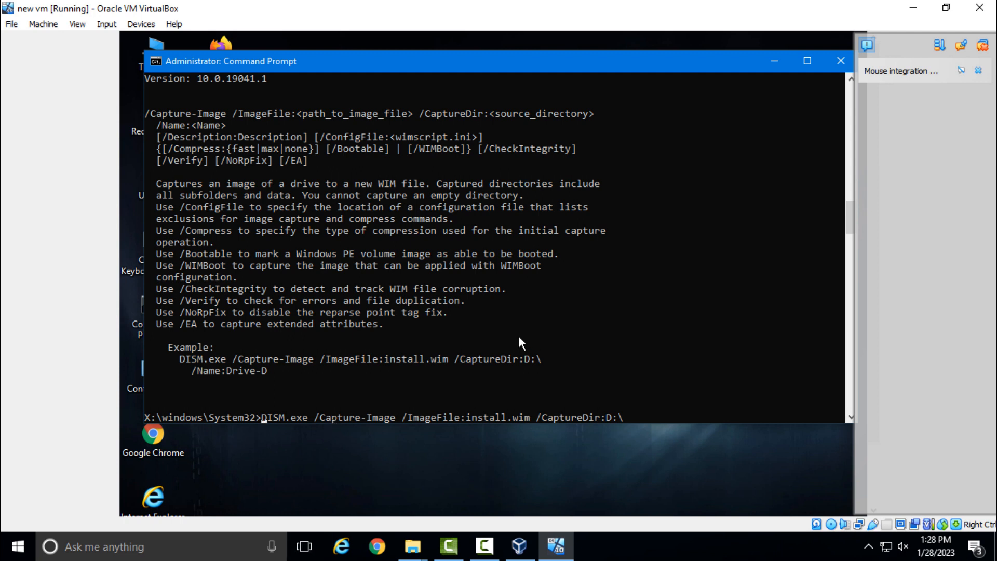
key("Right")
key("Right")
key("Right")
key("Right")
key("Right")
key("Right")
key("Right")
key("Right")
key("Right")
key("Right")
key("Right")
key("Right")
key("Right")
key("Right")
key("Right")
key("Right")
key("Right")
key("Right")
key("Right")
key("Right")
type("\"")
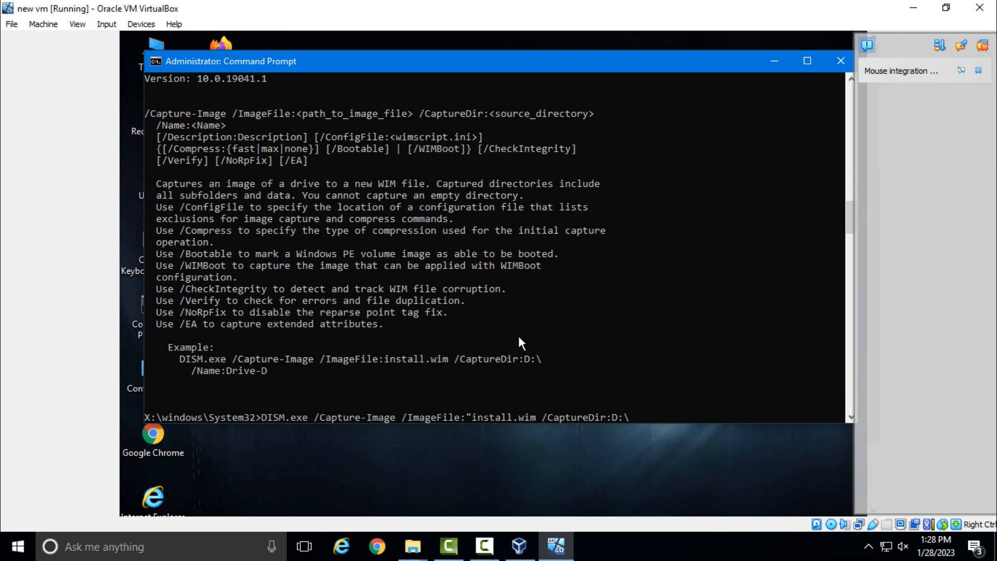
type("D")
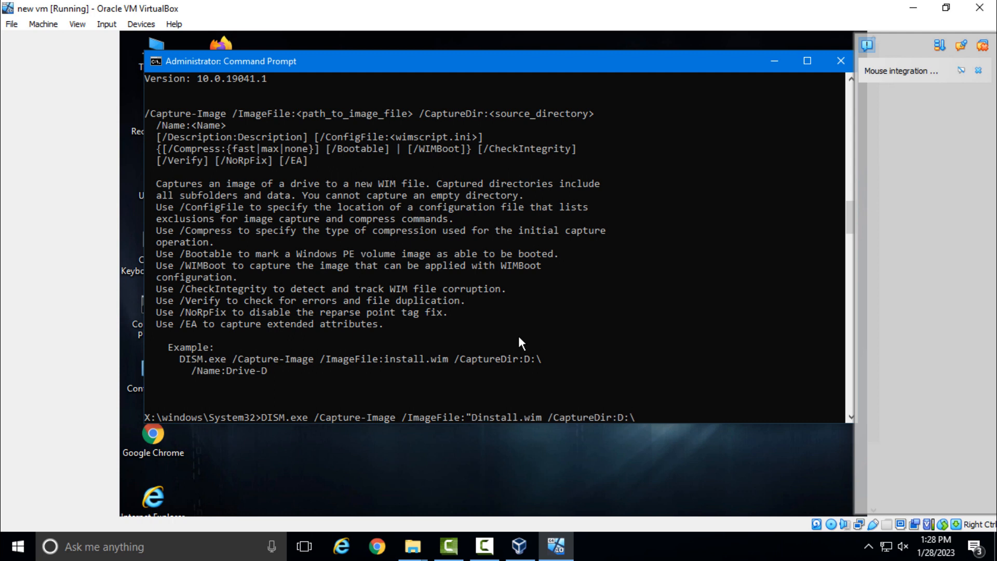
type(":")
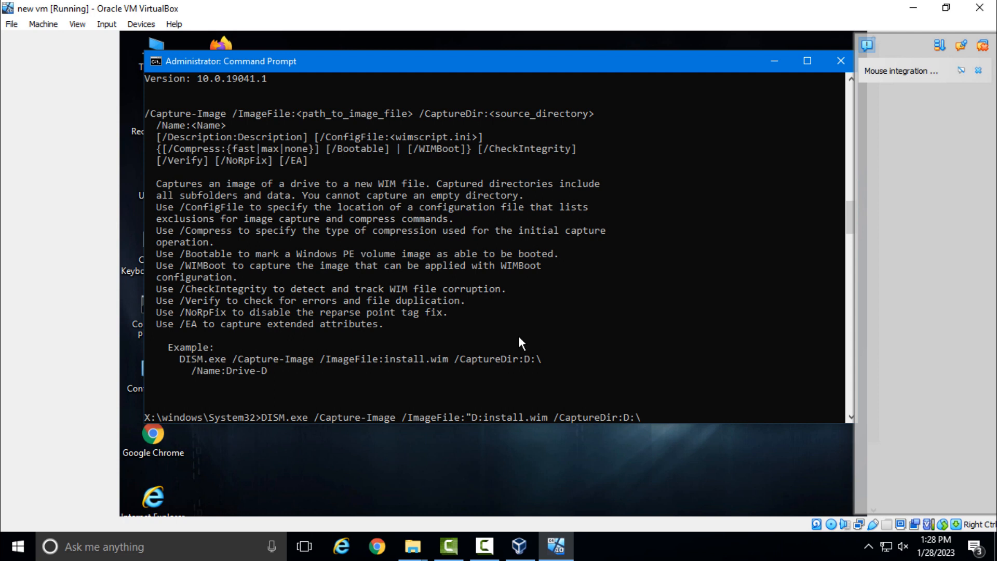
type("\\")
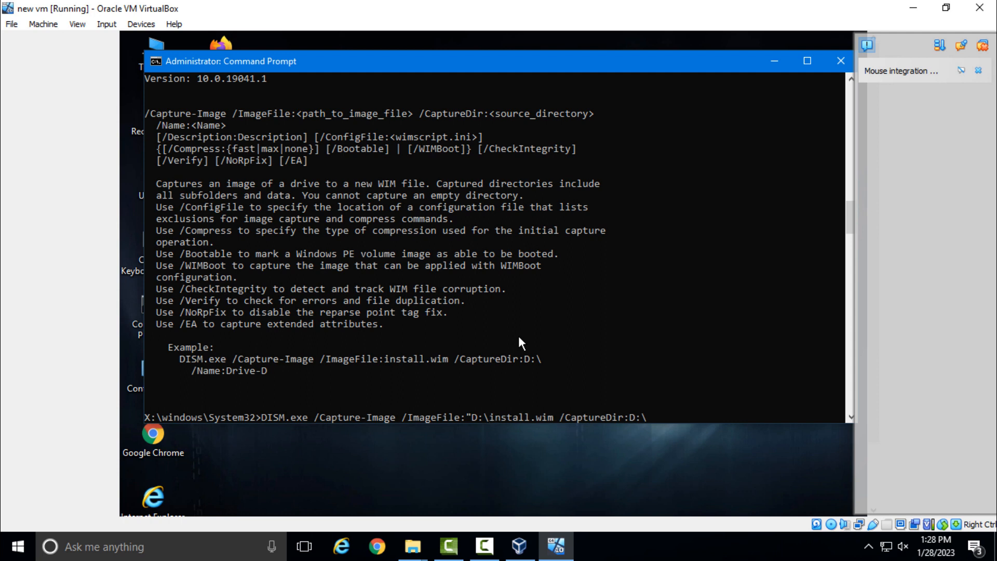
key("Right")
key("Right")
key("Right")
key("Right")
key("Right")
key("Right")
key("Right")
key("Right")
key("Right")
key("Right")
key("Right")
type("\"")
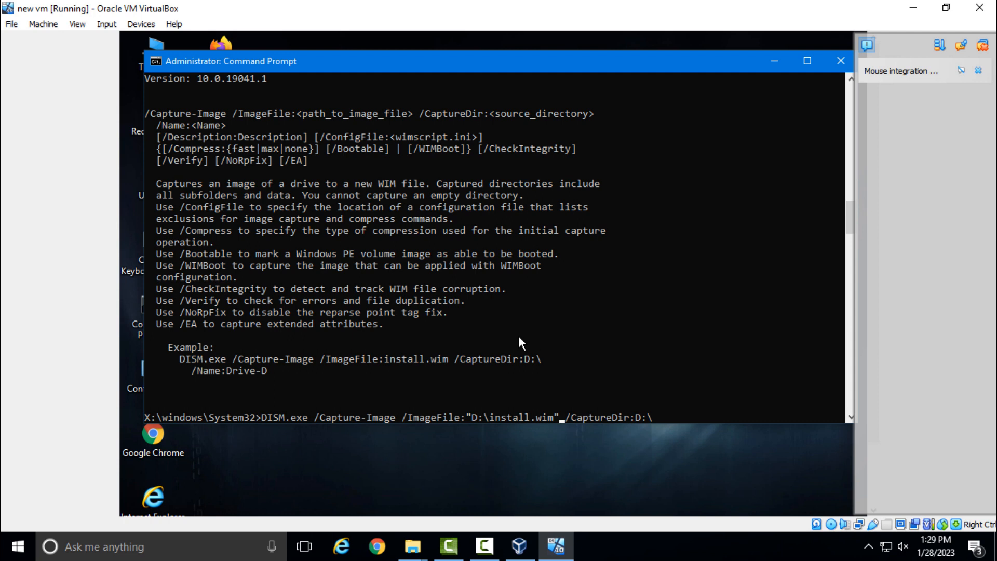
key("Right")
key("Right")
key("Right")
key("Right")
key("Right")
key("Right")
key("Right")
key("Right")
key("Right")
key("Right")
key("Right")
key("Right")
key("Right")
Set the capture source to E:\, capture it as Win10new, then close the finished prompt
key("BackSpace")
type("E")
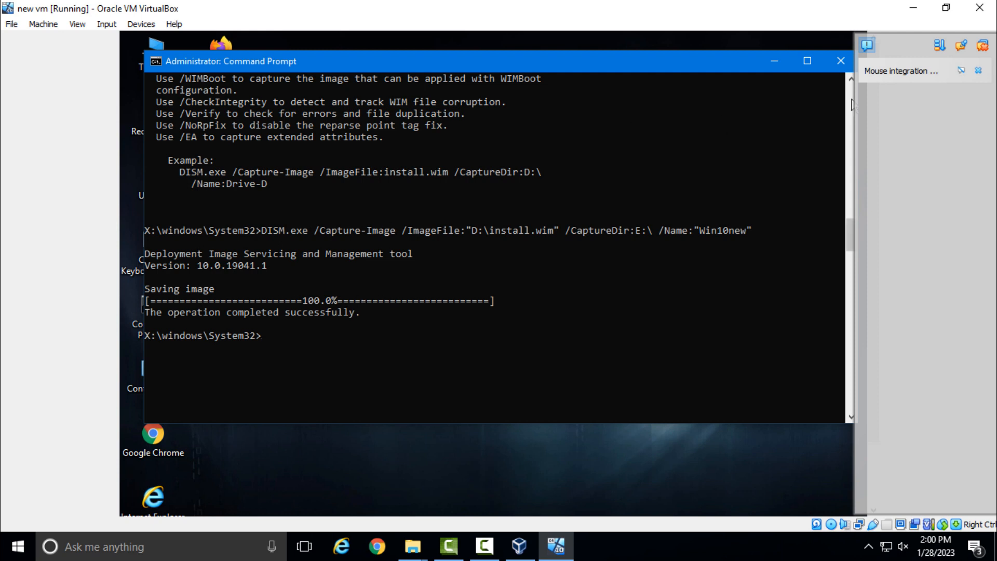
left_click(841, 63)
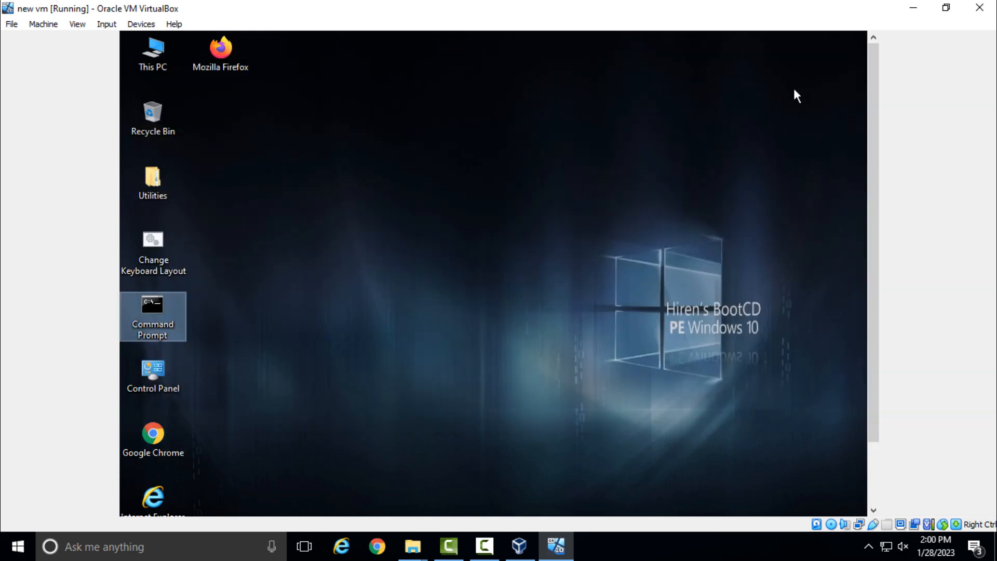
Shut down the Hiren's BootCD PE guest from its Start menu
left_click_drag(874, 195, 874, 270)
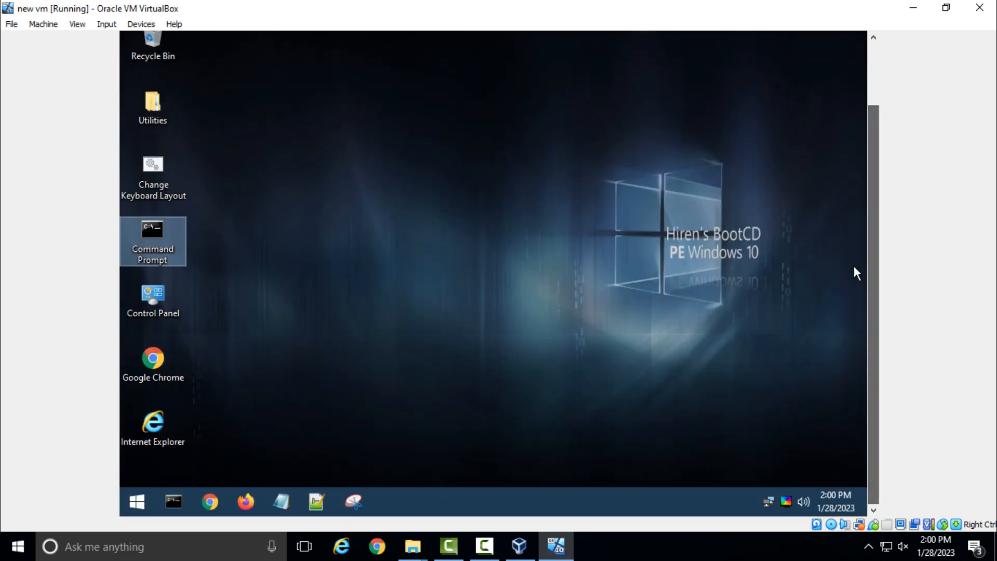
left_click(136, 501)
left_click(348, 462)
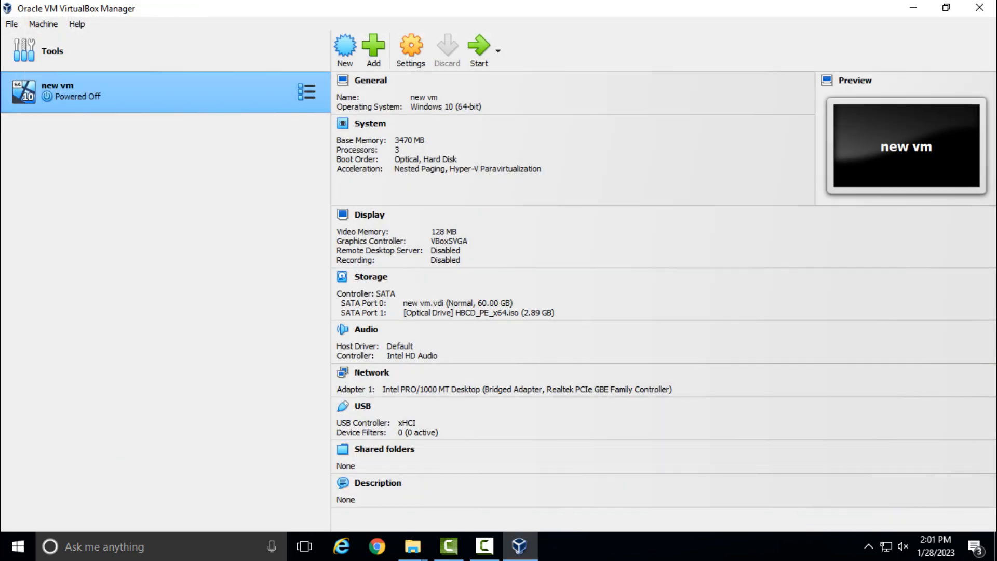
Remove HBCD_PE_x64.iso from new vm's optical drive in Storage settings and save
left_click(411, 50)
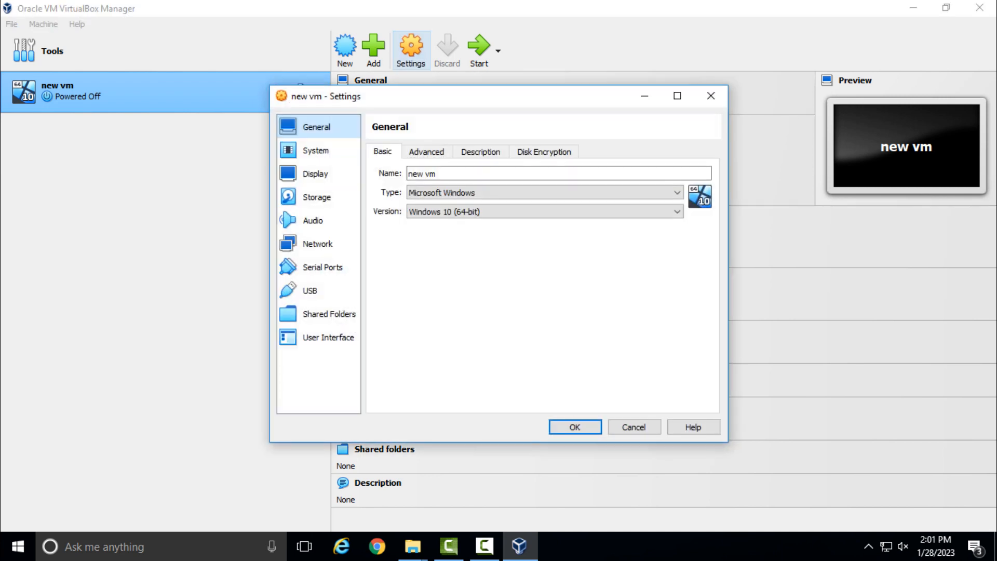
left_click(316, 198)
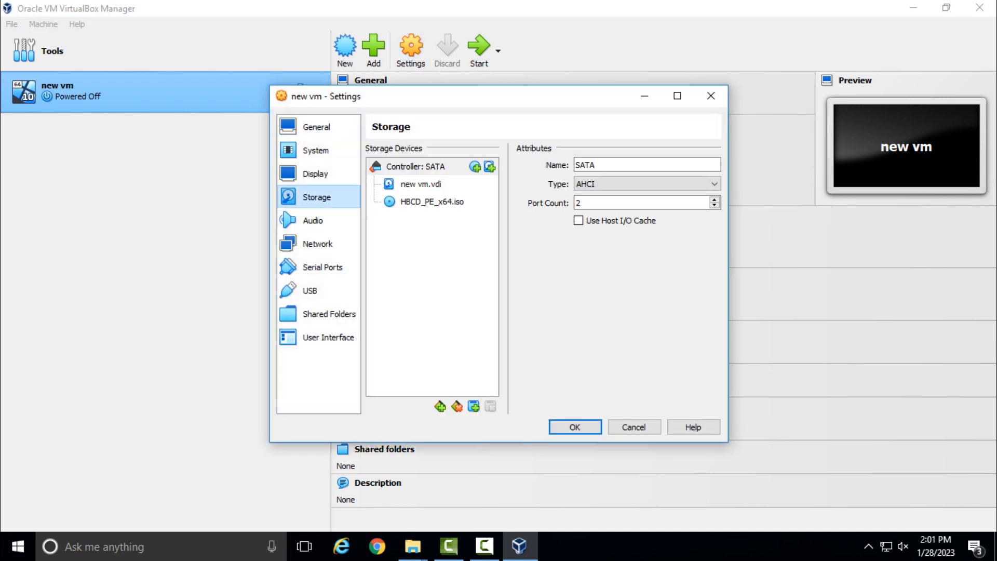
left_click(432, 202)
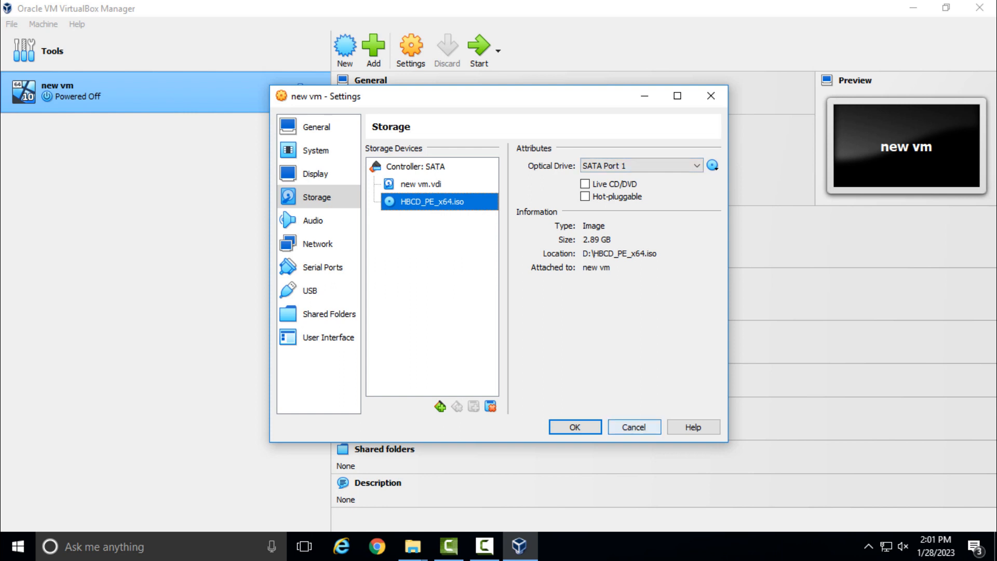
left_click(712, 165)
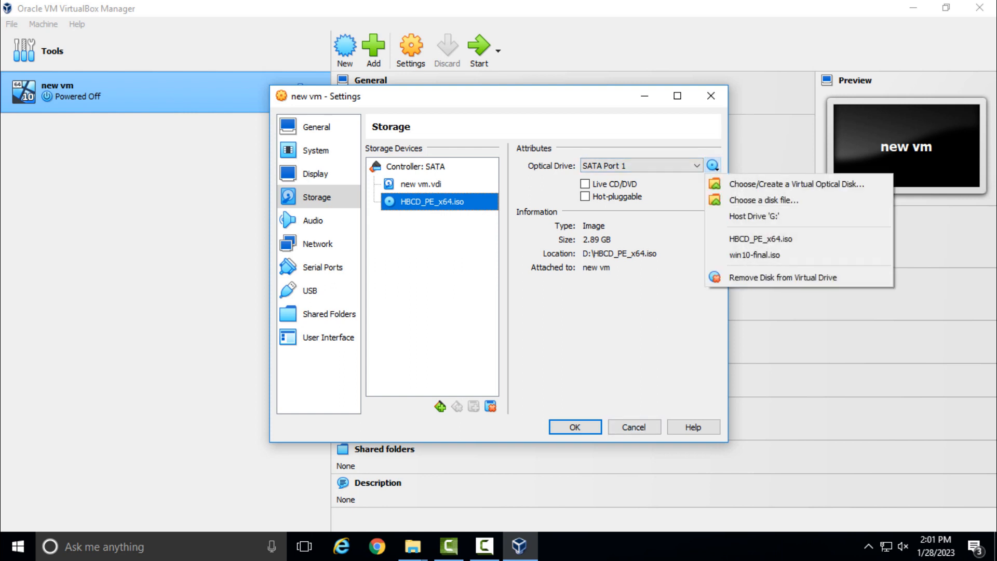
left_click(782, 278)
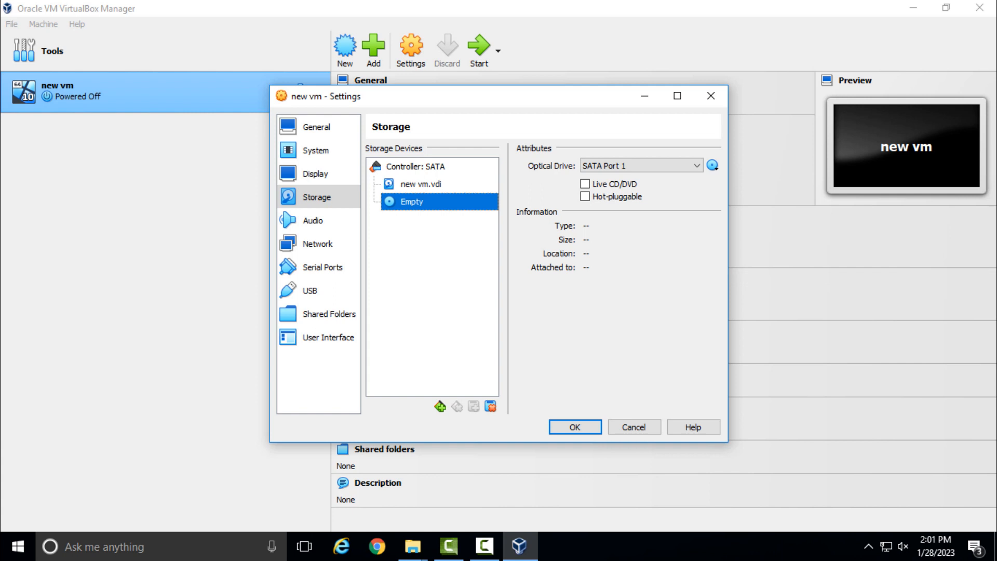
key("Return")
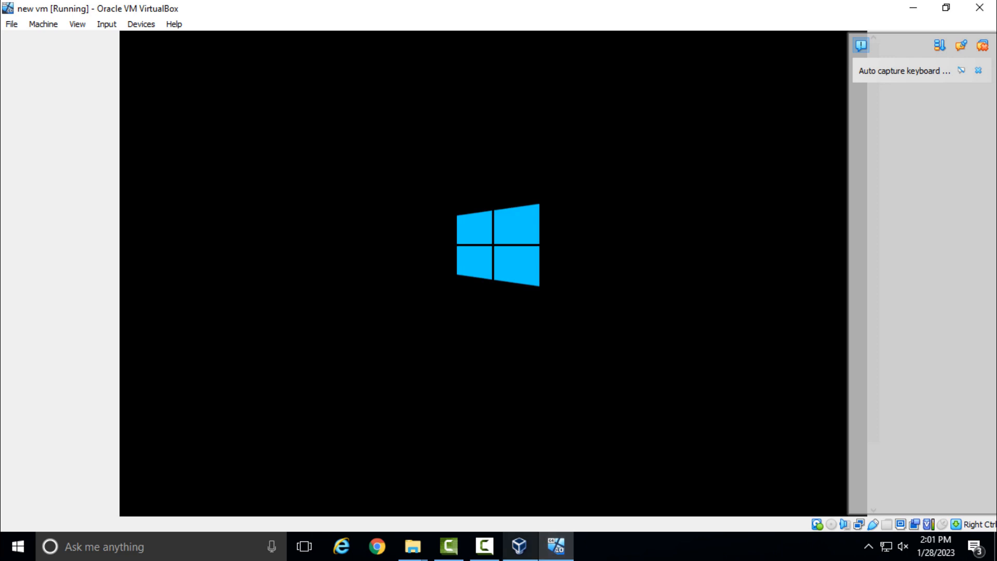
mouse_move(484, 545)
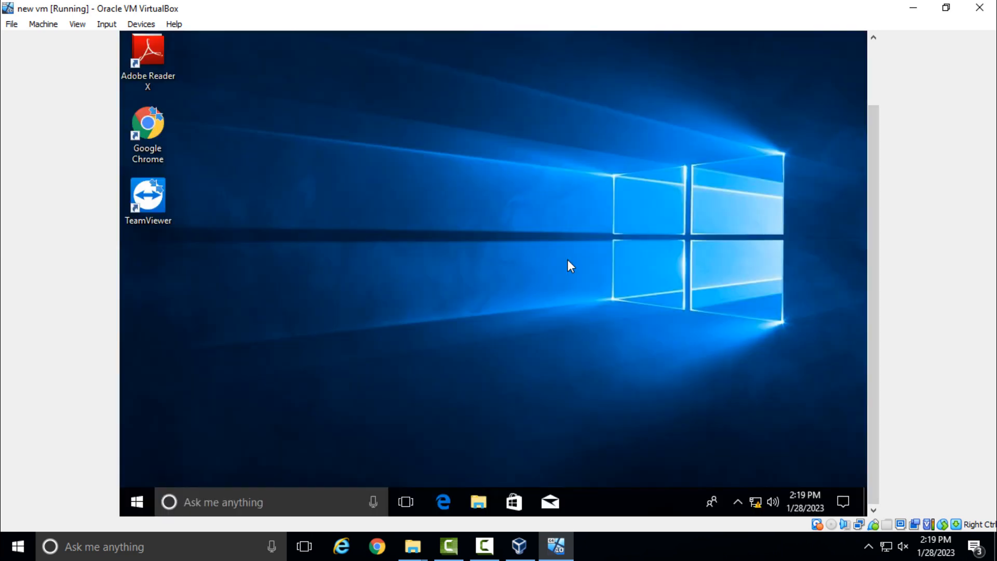
Search the guest's Start menu for 'pc' and launch This PC
left_click(143, 500)
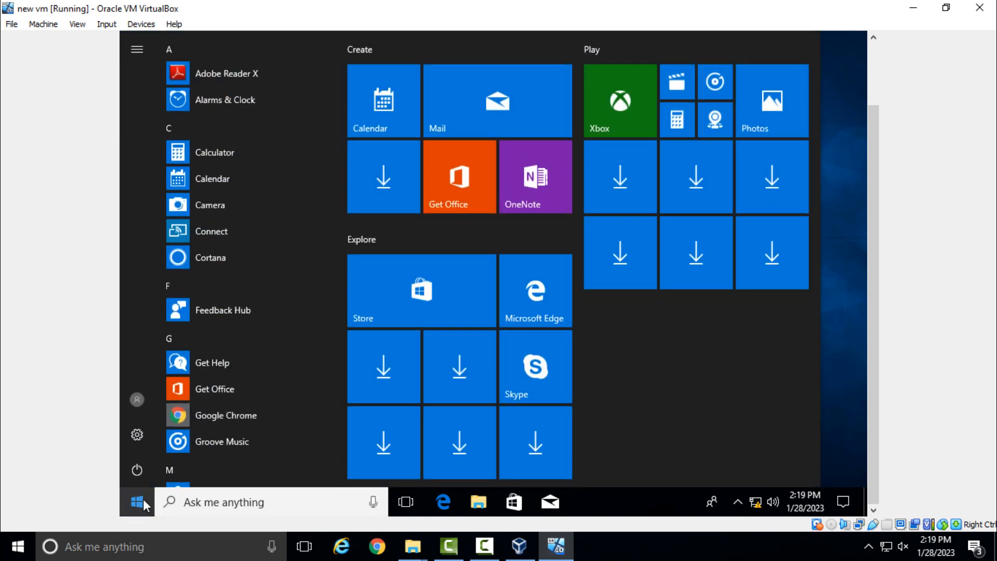
type("p")
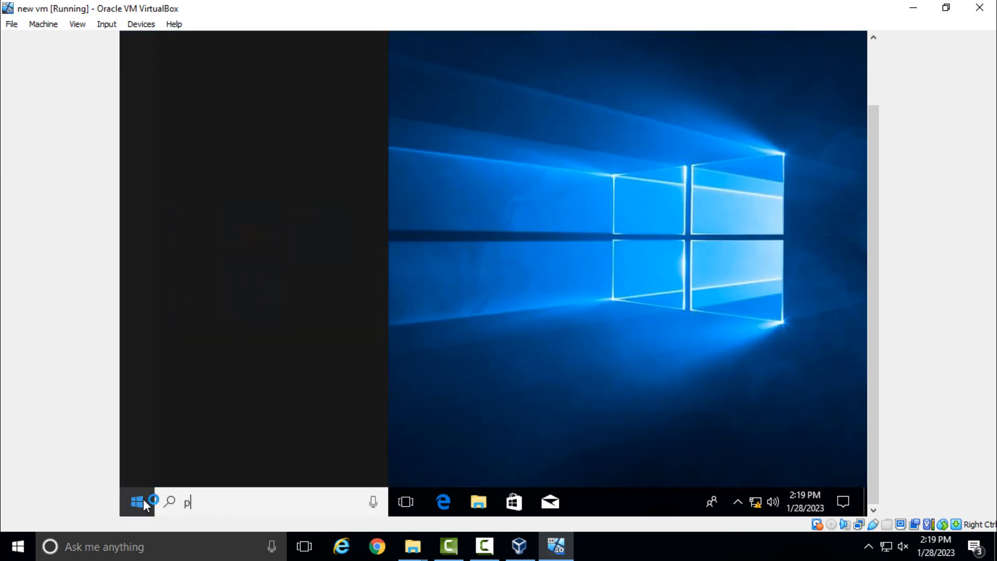
type("c")
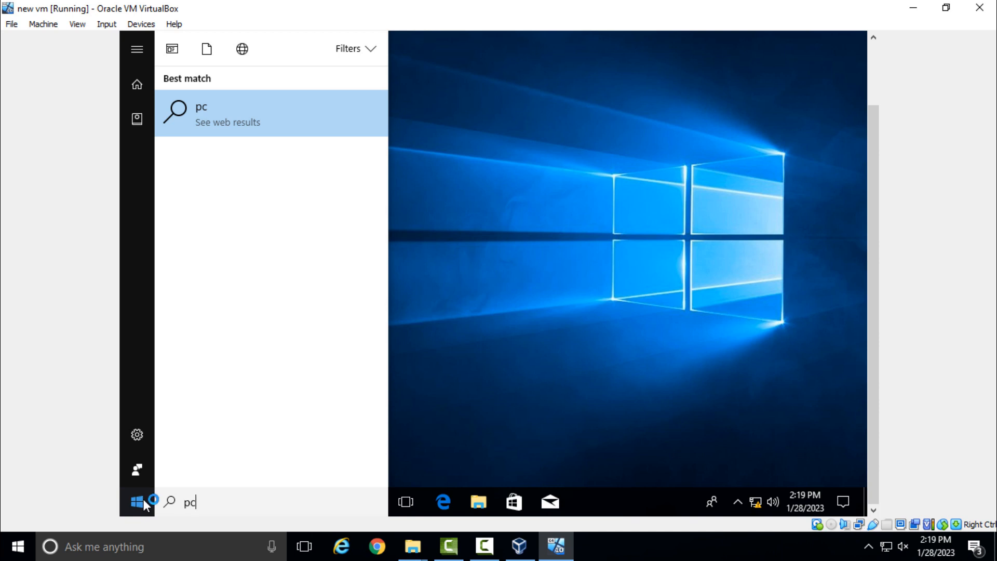
left_click(435, 253)
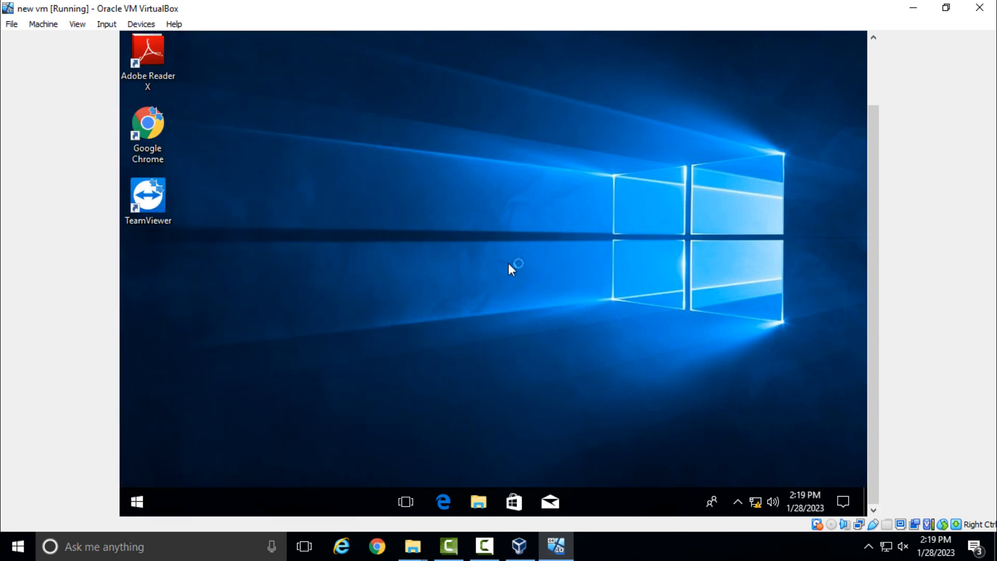
left_click(142, 500)
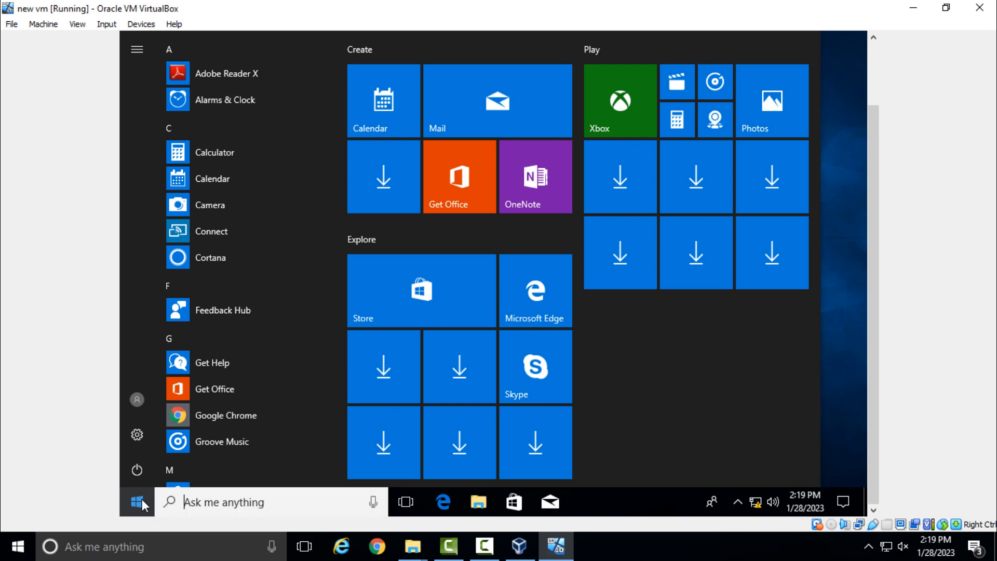
type("pc")
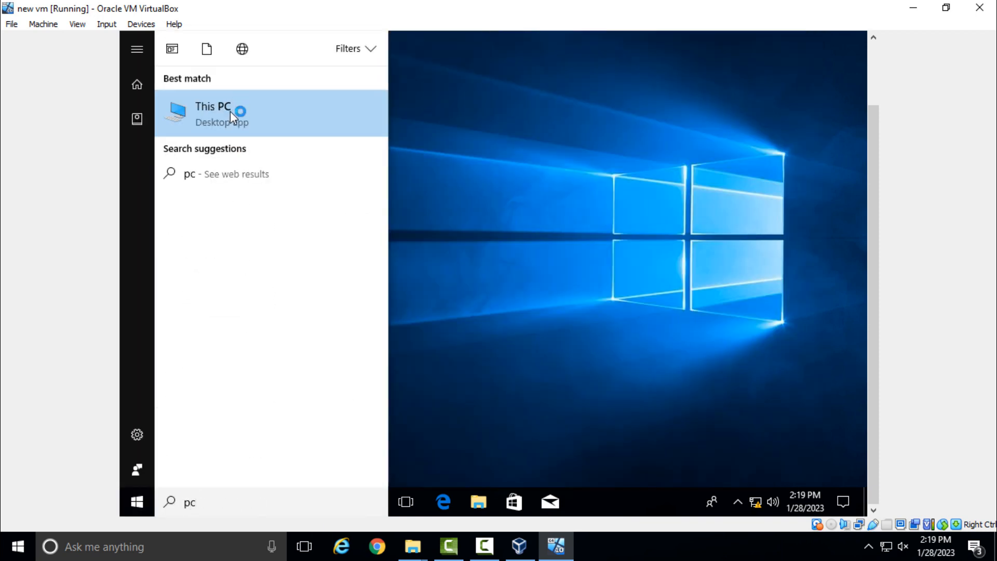
left_click(523, 173)
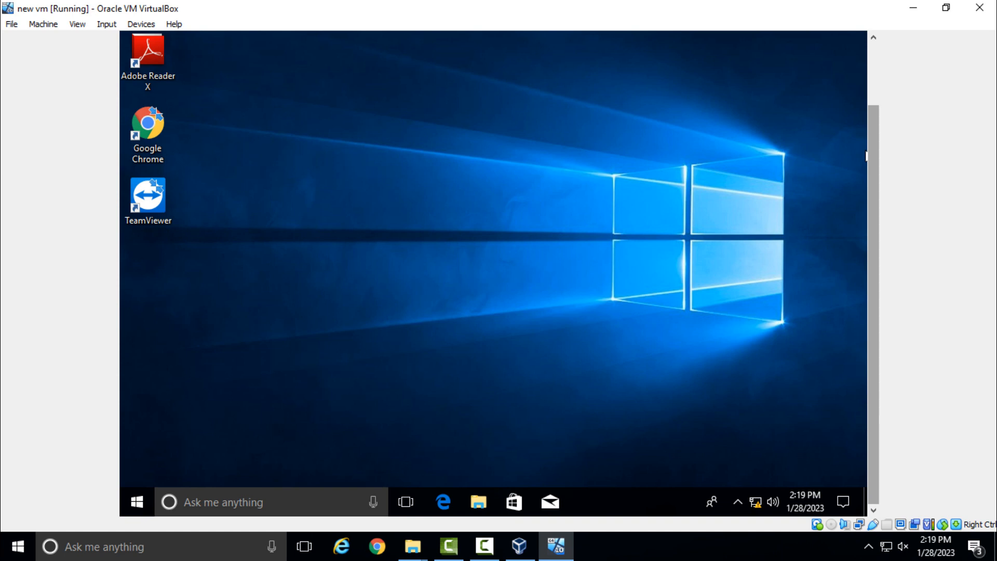
Check Local Disk (D:)'s contents, then open its Properties
key("super+e")
scroll(866, 166, "up", 1)
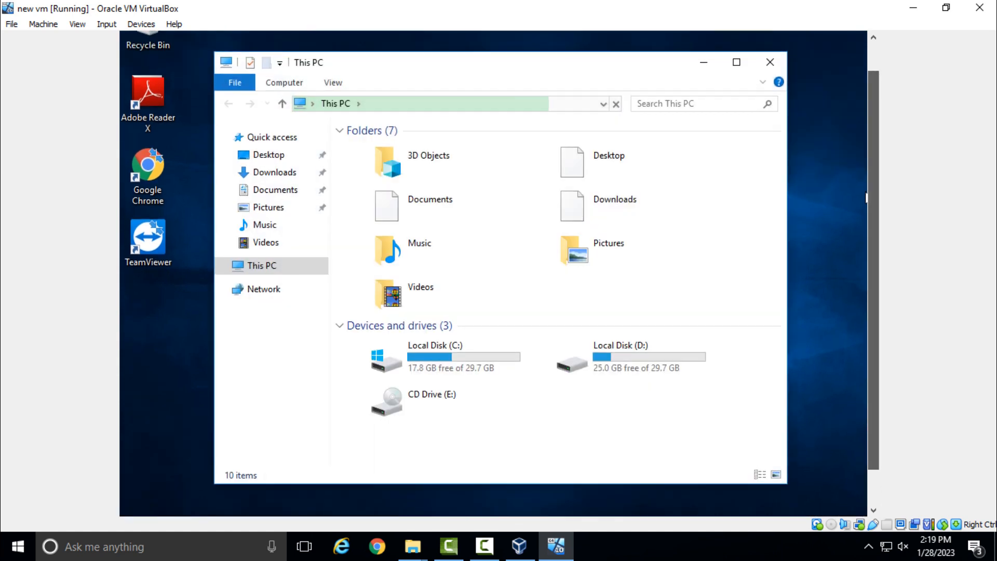
double_click(644, 332)
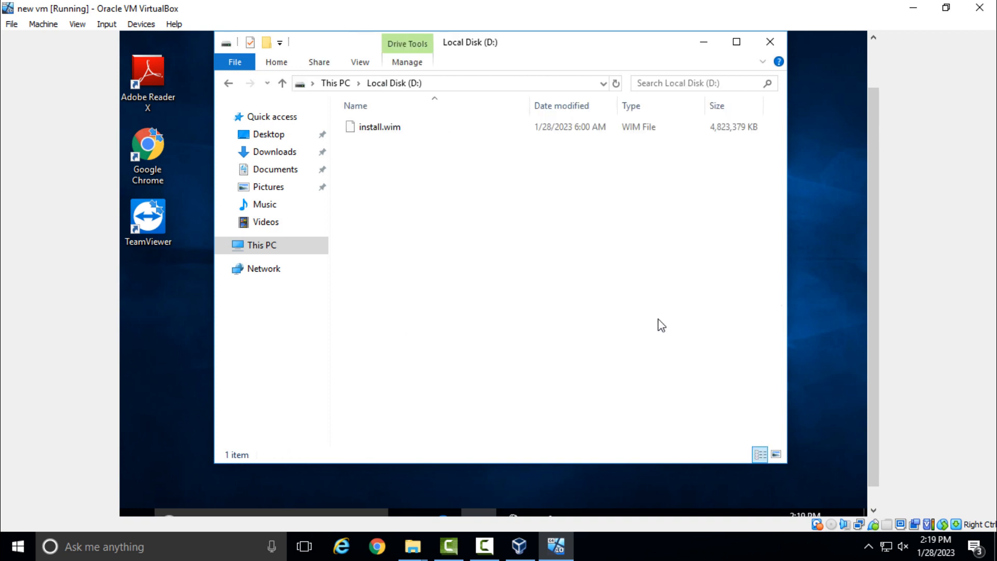
left_click(229, 83)
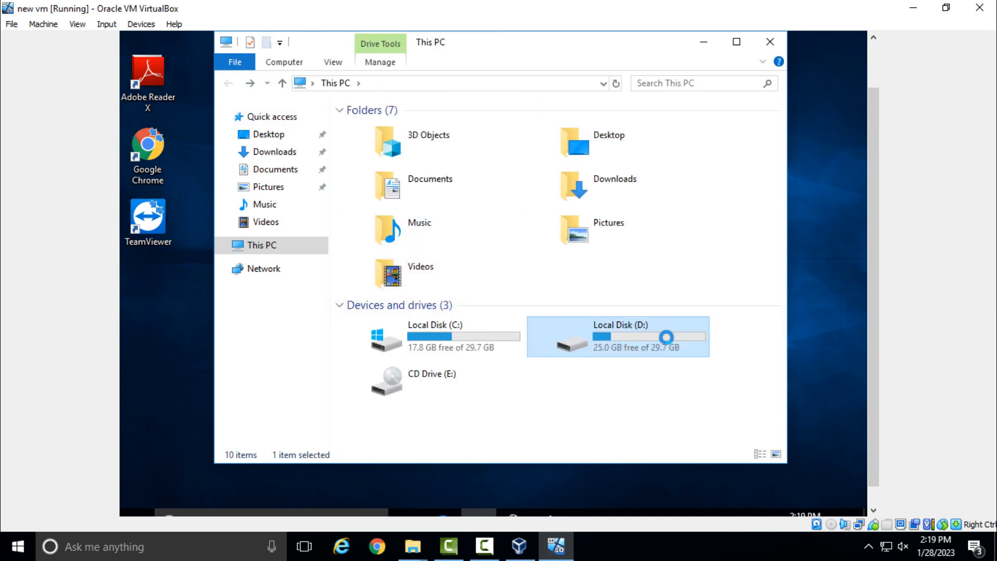
right_click(616, 364)
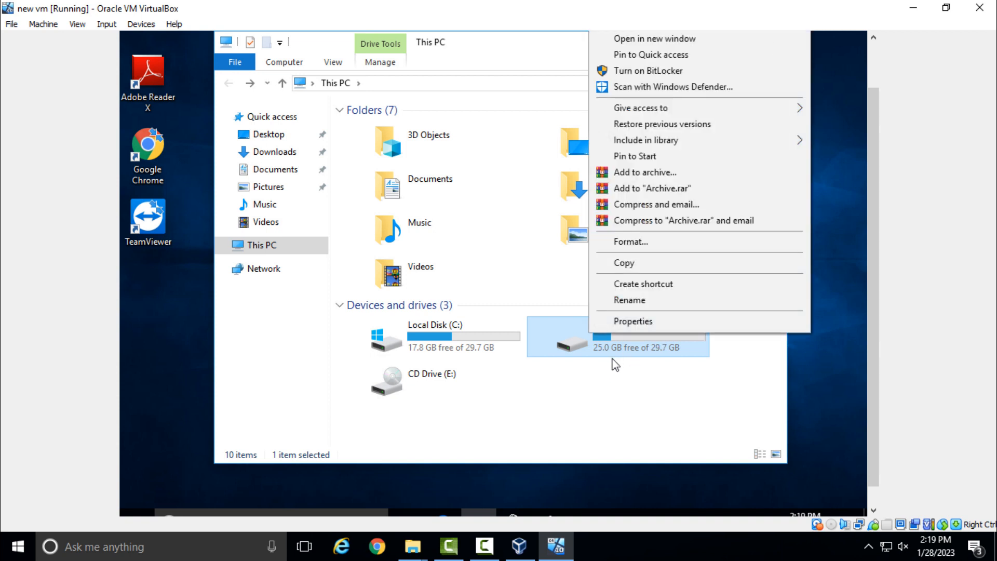
left_click(633, 321)
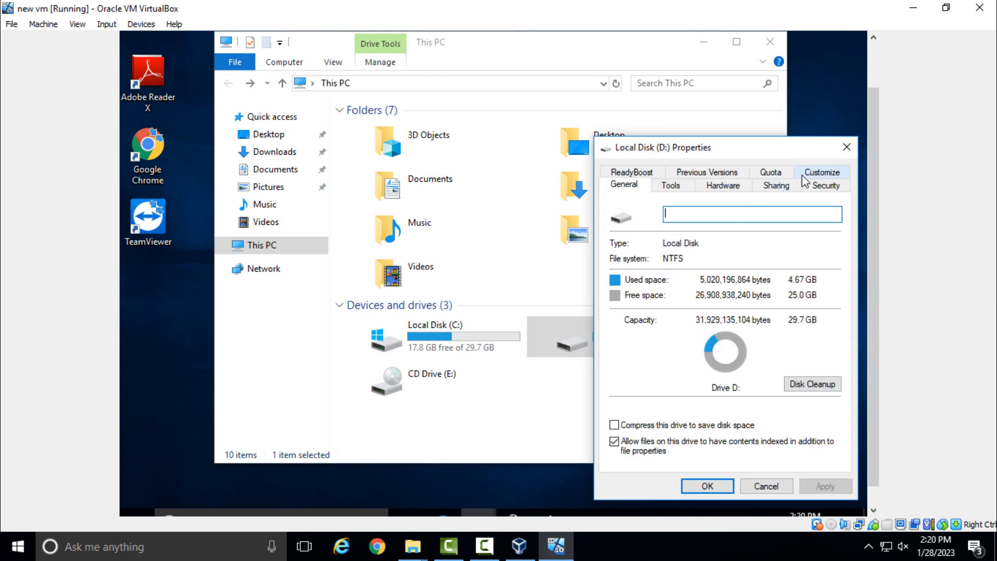
Turn on Advanced Sharing for D: with the comment 'everyon'
left_click(780, 186)
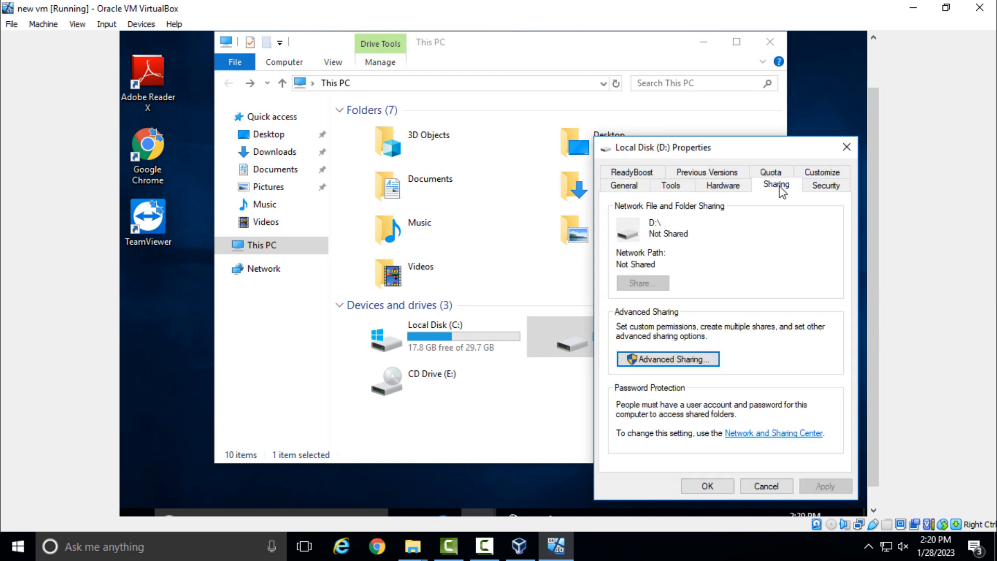
left_click(669, 360)
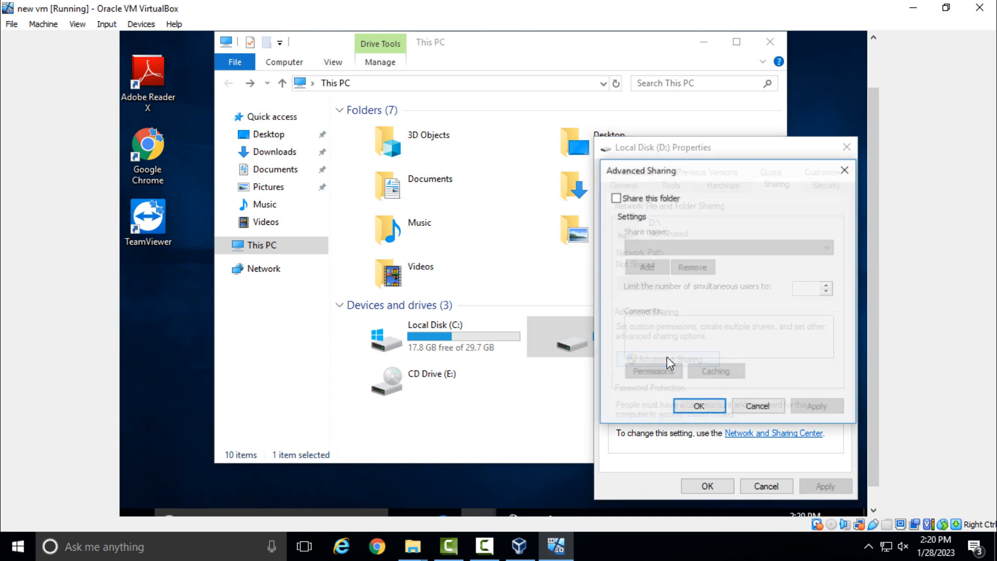
left_click(615, 199)
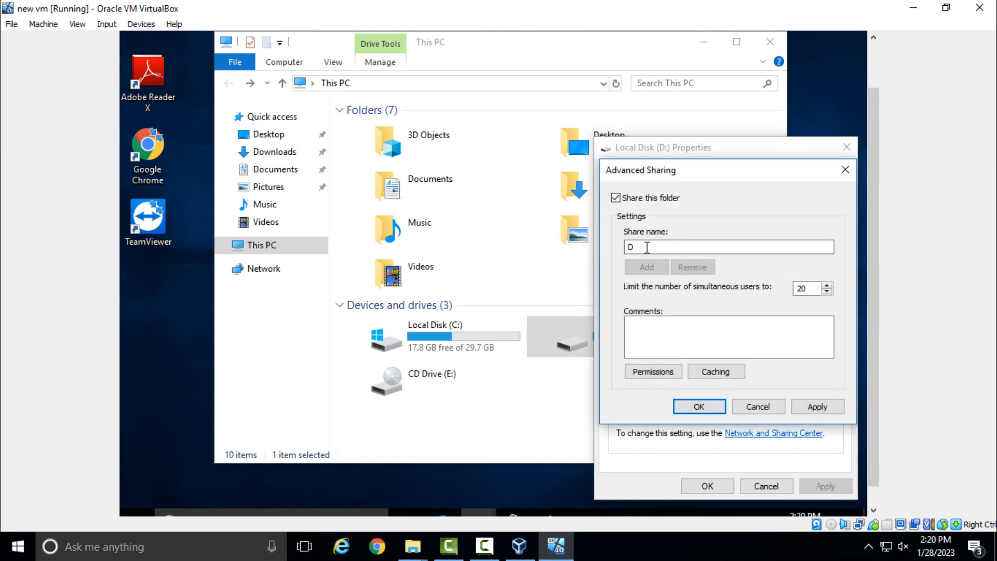
left_click(672, 326)
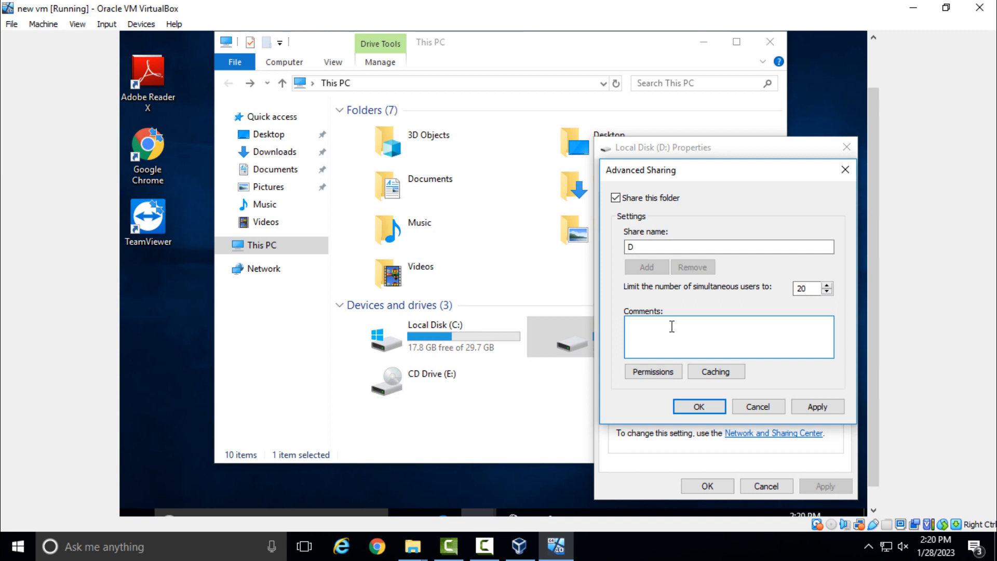
type("everyone")
Allow Everyone Full Control on the share and confirm the sharing settings
left_click(641, 372)
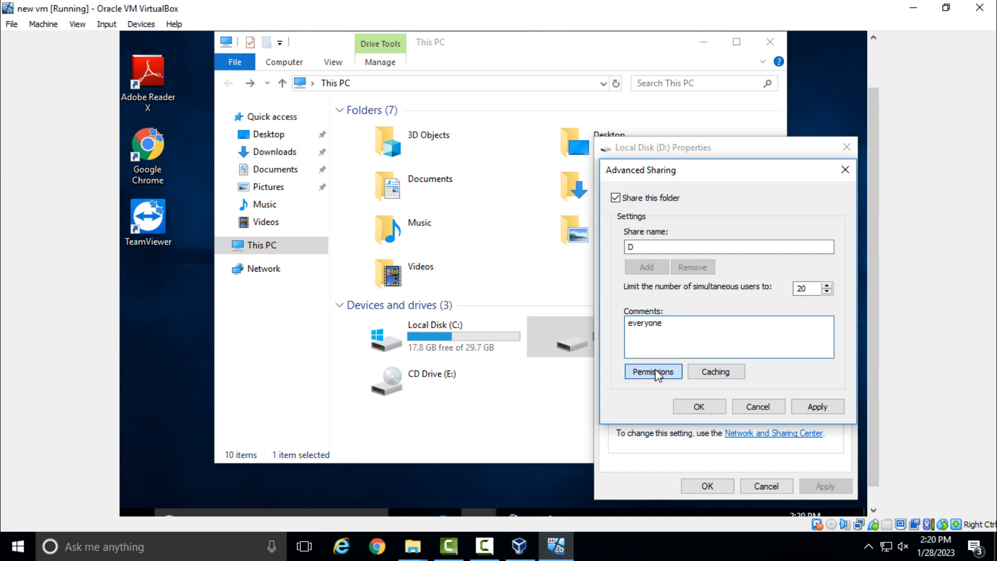
left_click(678, 375)
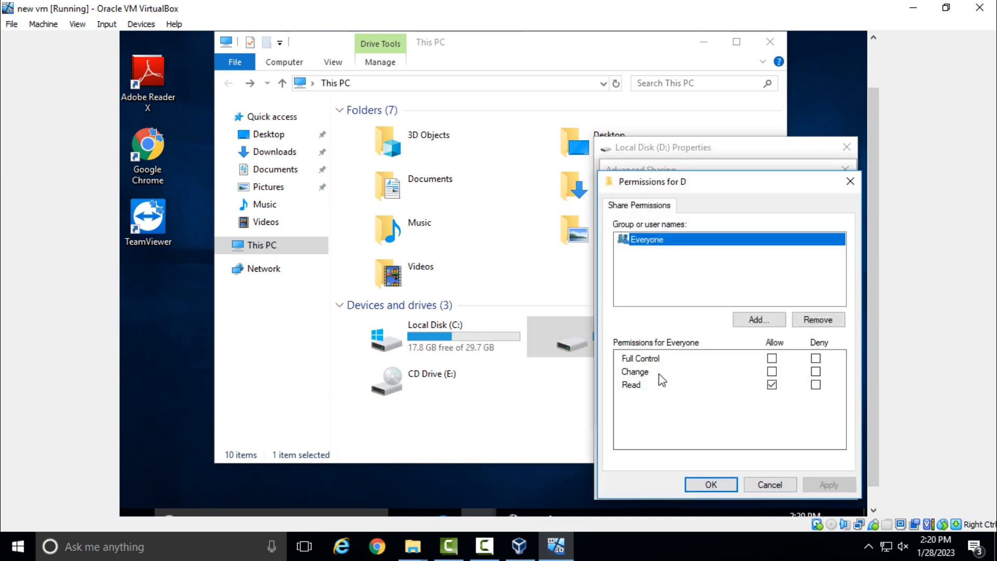
left_click(772, 358)
left_click(772, 371)
left_click(772, 359)
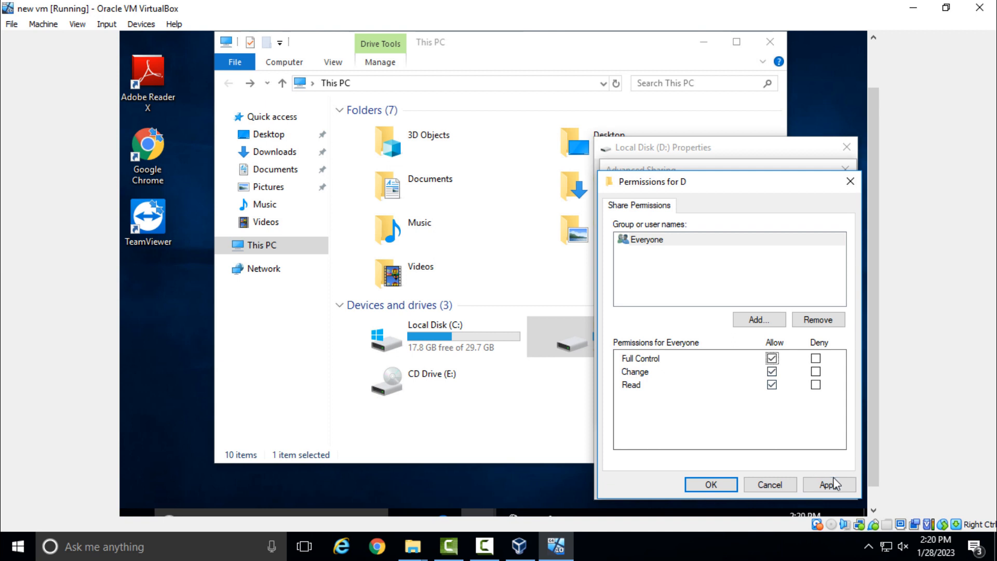
left_click(831, 484)
left_click(717, 484)
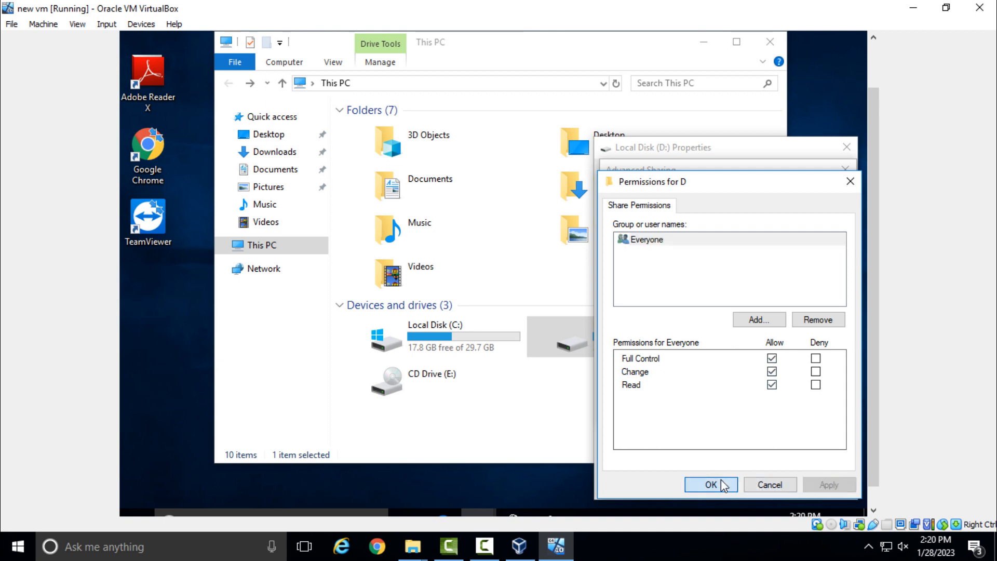
left_click(698, 408)
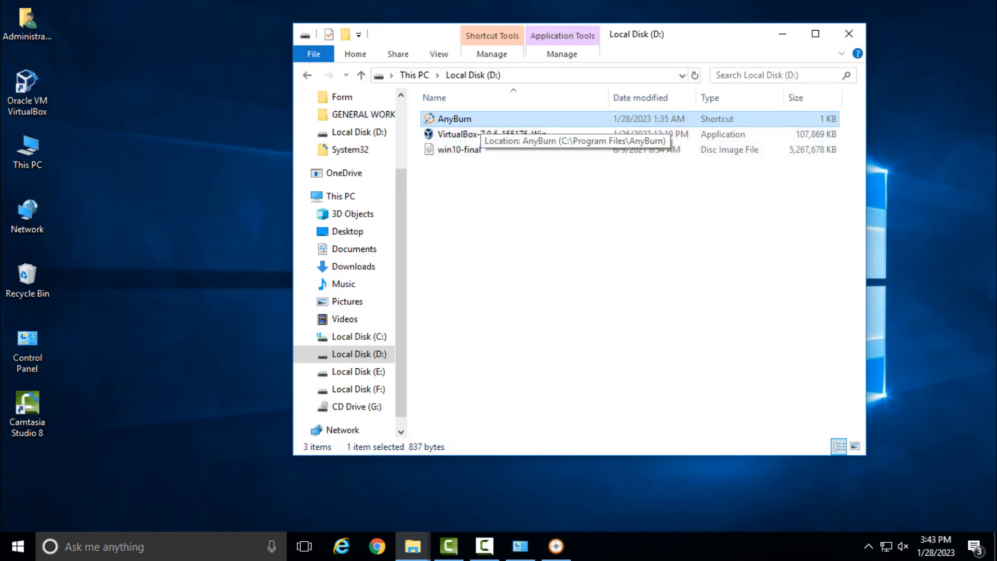
Load D:\win10-final.iso into AnyBurn's image editor
key("Return")
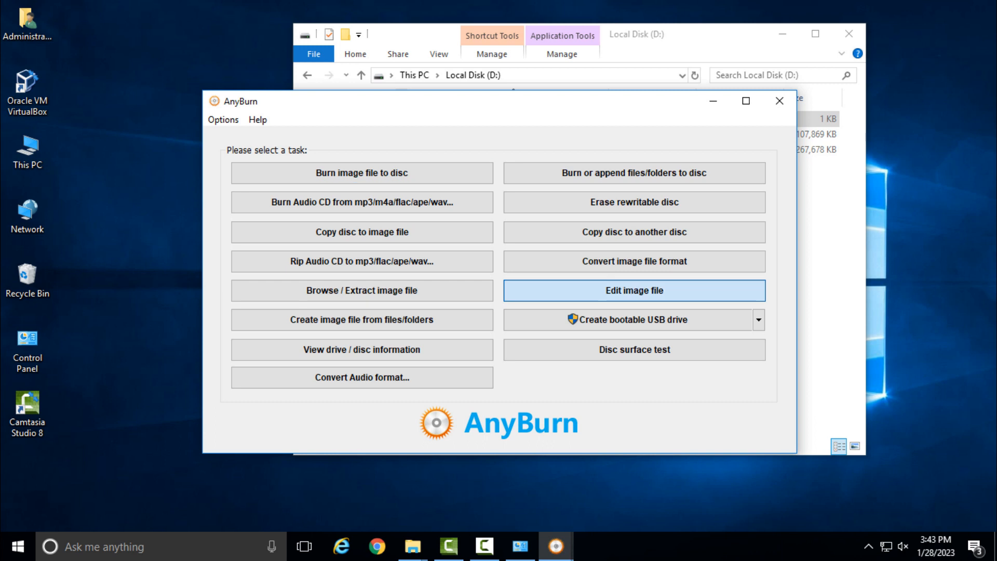
key("Return")
left_click(757, 164)
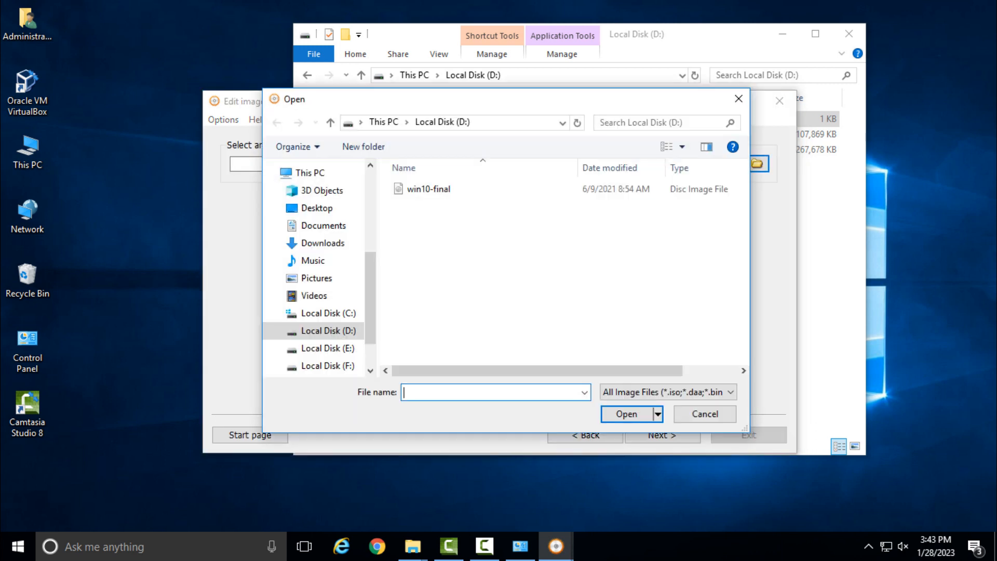
left_click(520, 191)
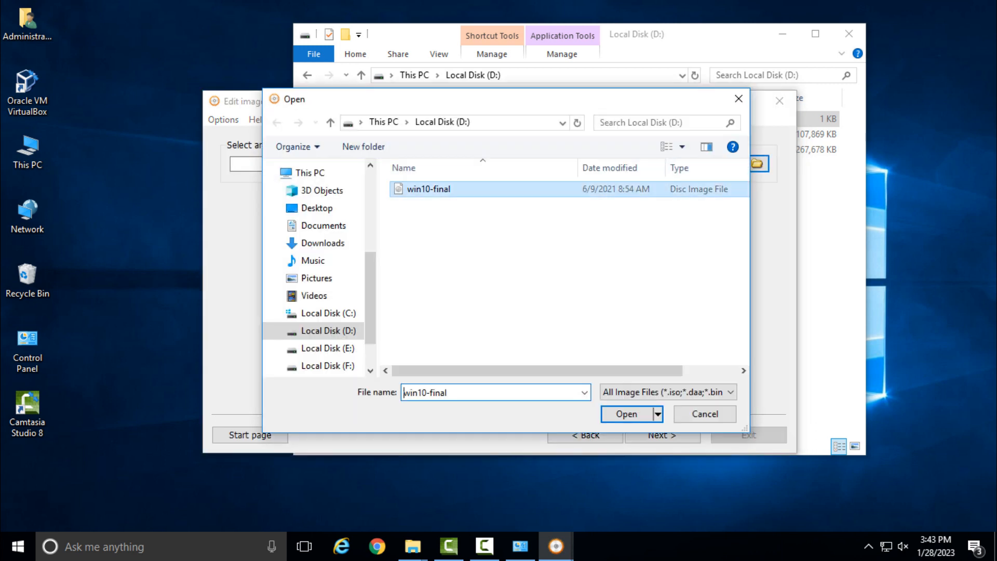
left_click(626, 414)
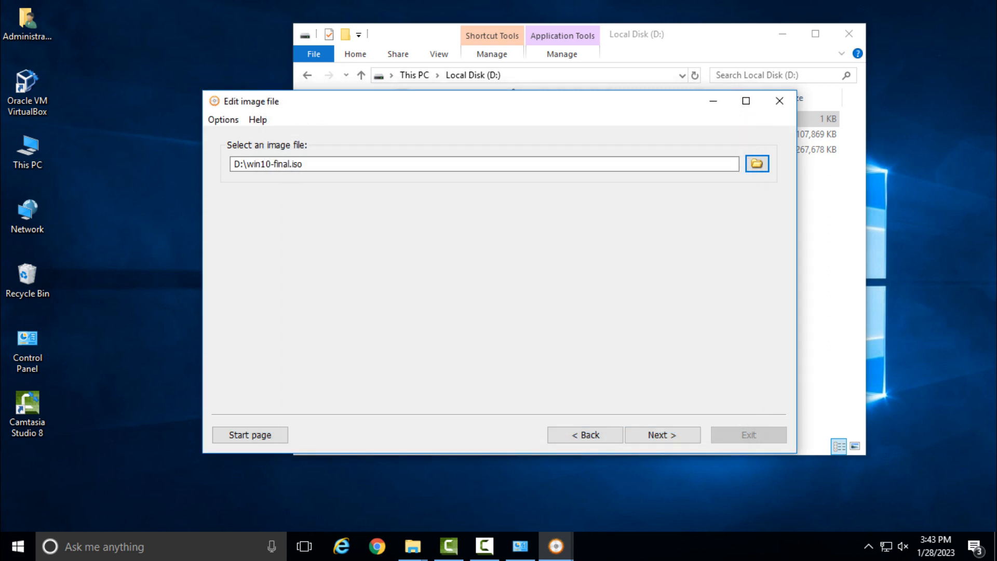
left_click(662, 435)
double_click(454, 219)
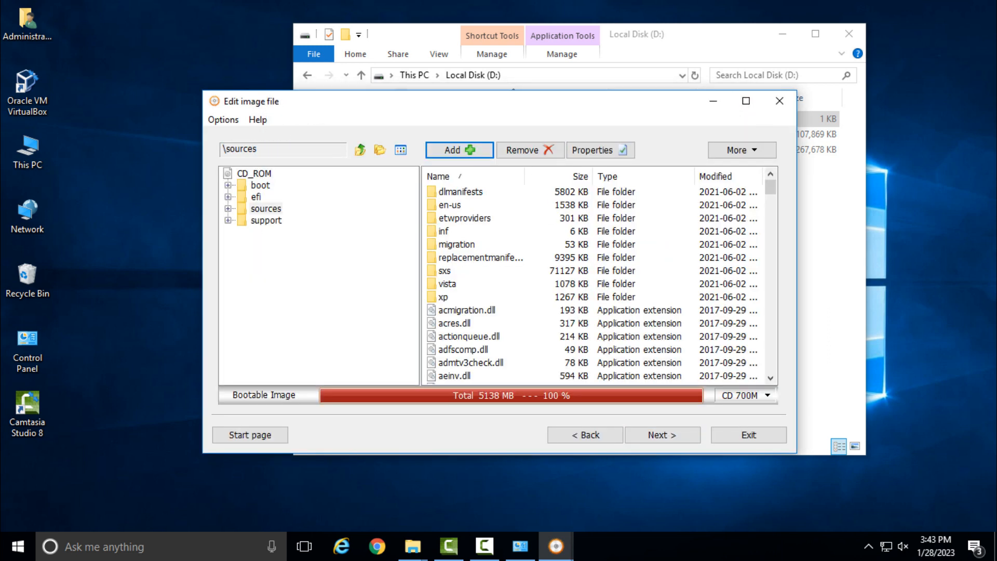
double_click(444, 231)
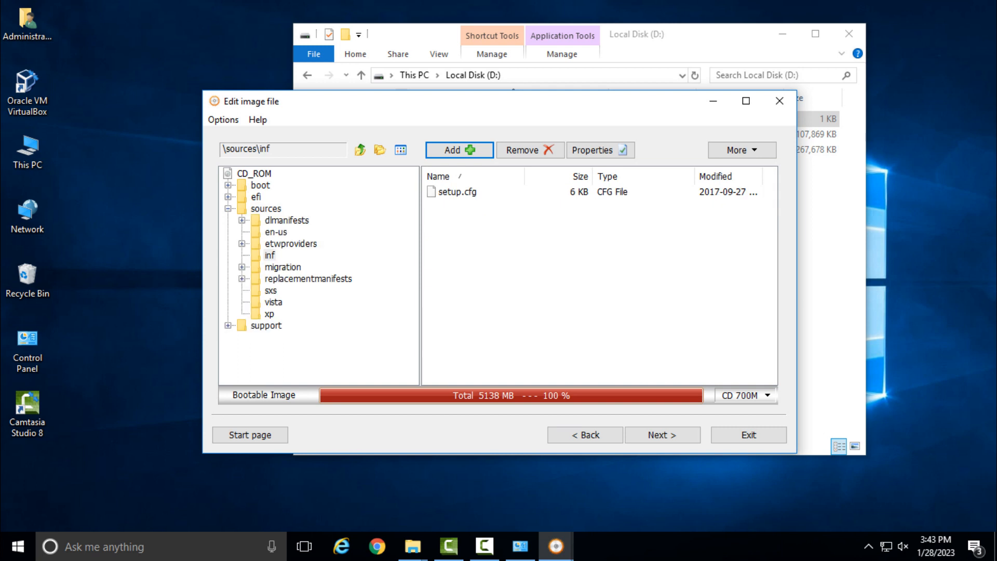
left_click(585, 435)
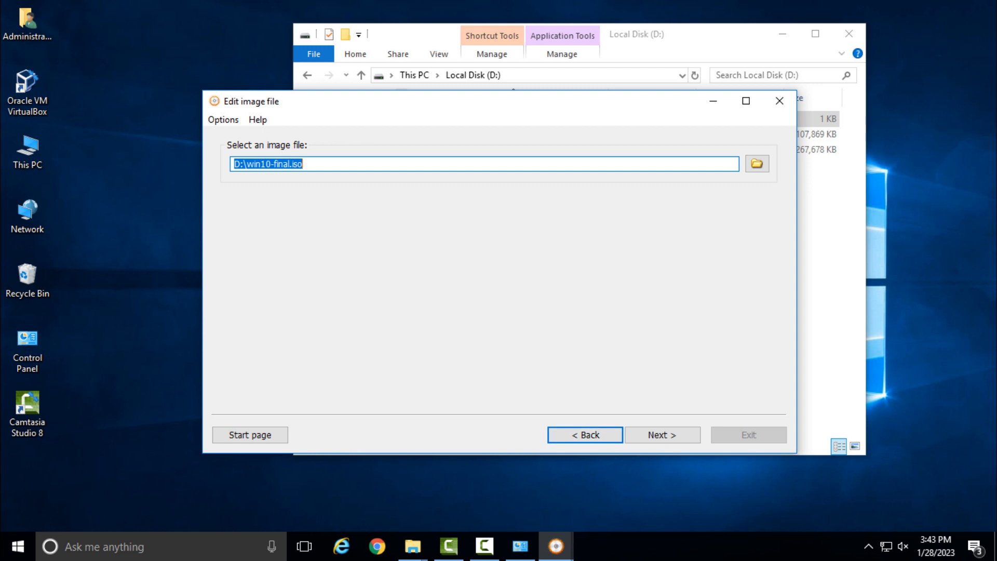
left_click(662, 435)
key("Return")
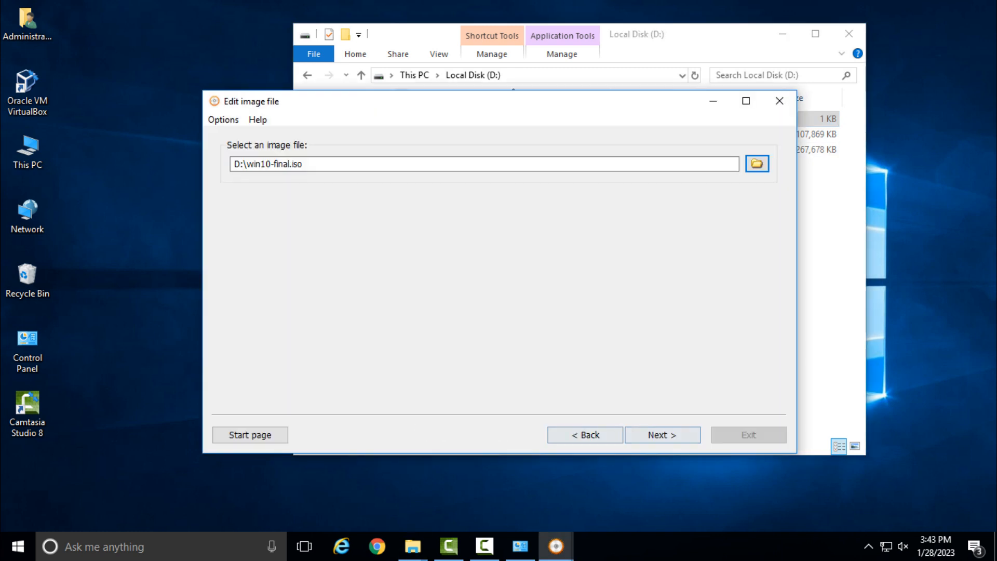
left_click(662, 435)
Delete the old install.wim from the image's sources folder
left_click(454, 218)
double_click(453, 218)
left_click(467, 311)
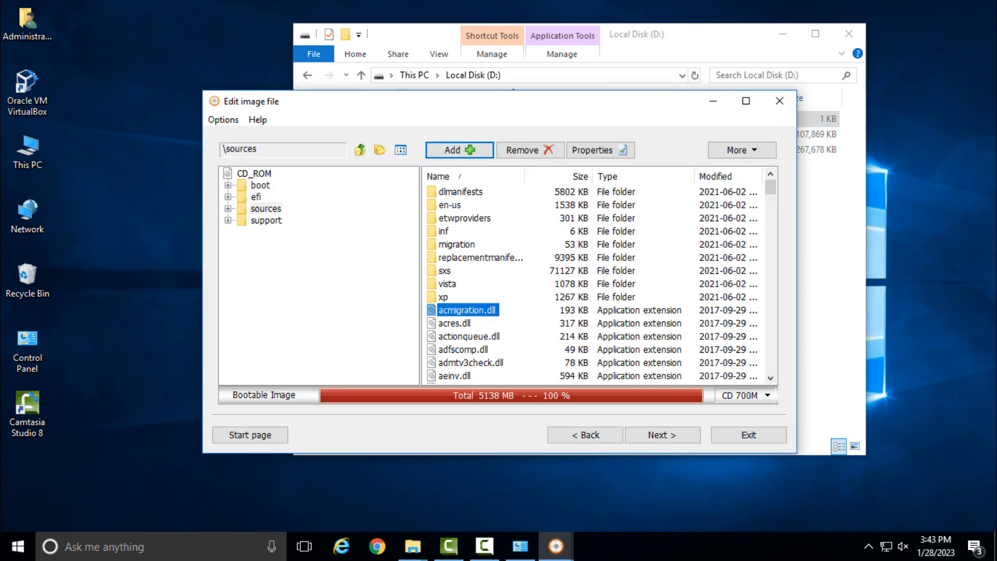
key("i")
key("Down")
key("Down")
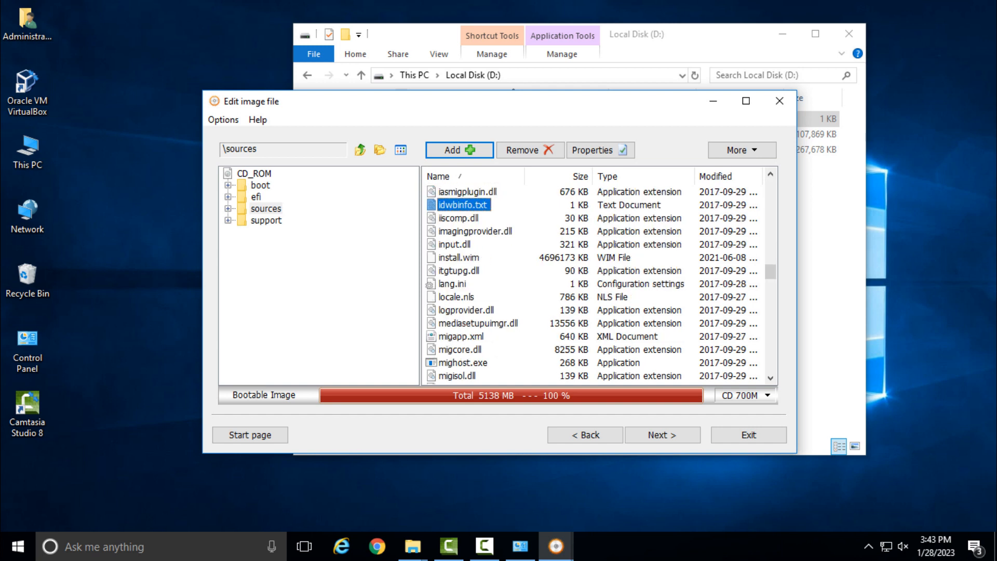
key("Down")
key("Down")
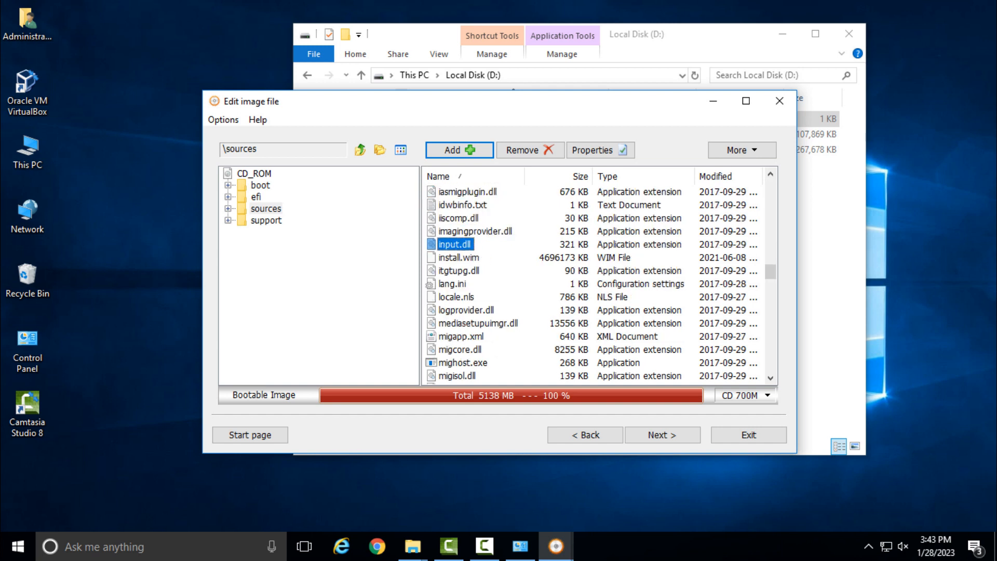
key("Down")
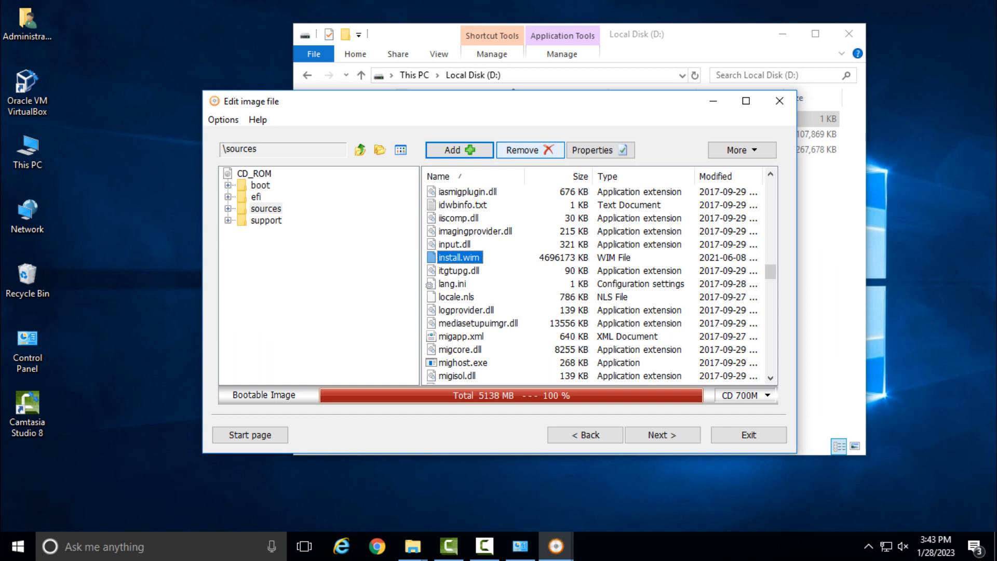
key("Delete")
key("Left")
key("Return")
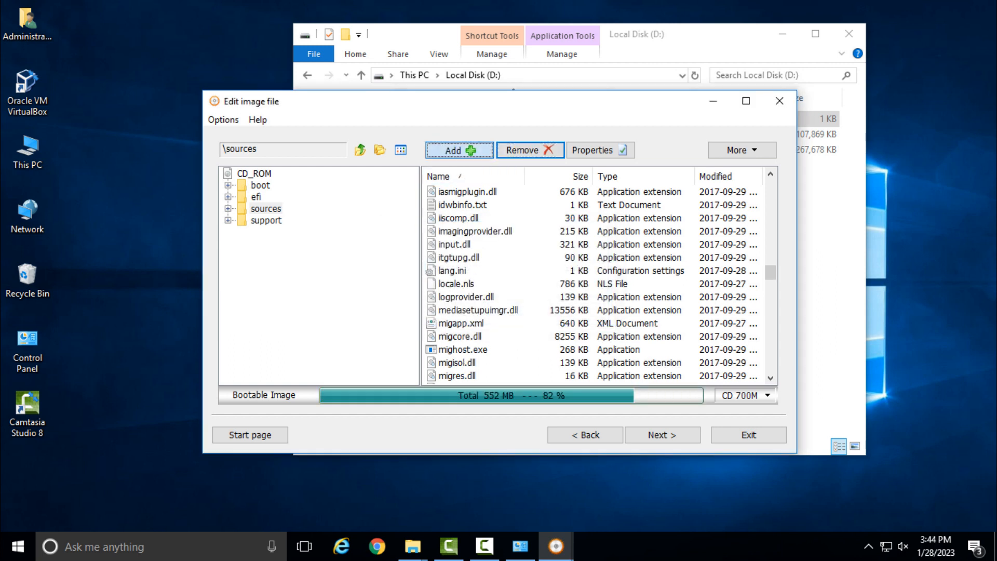
Add install.wim from Local Disk (F:) into sources
key("Return")
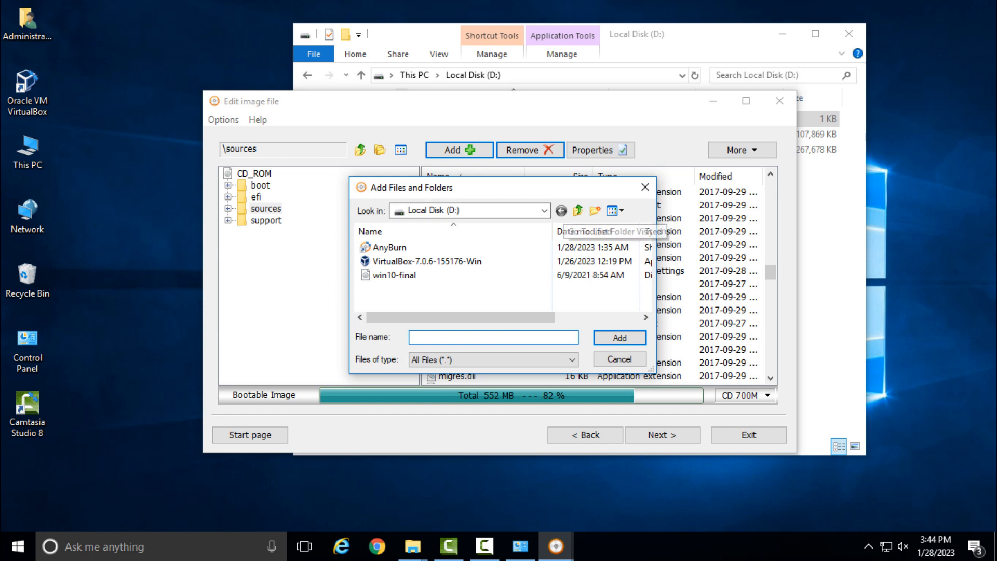
left_click(561, 210)
key("Down")
key("Down")
key("Return")
key("Down")
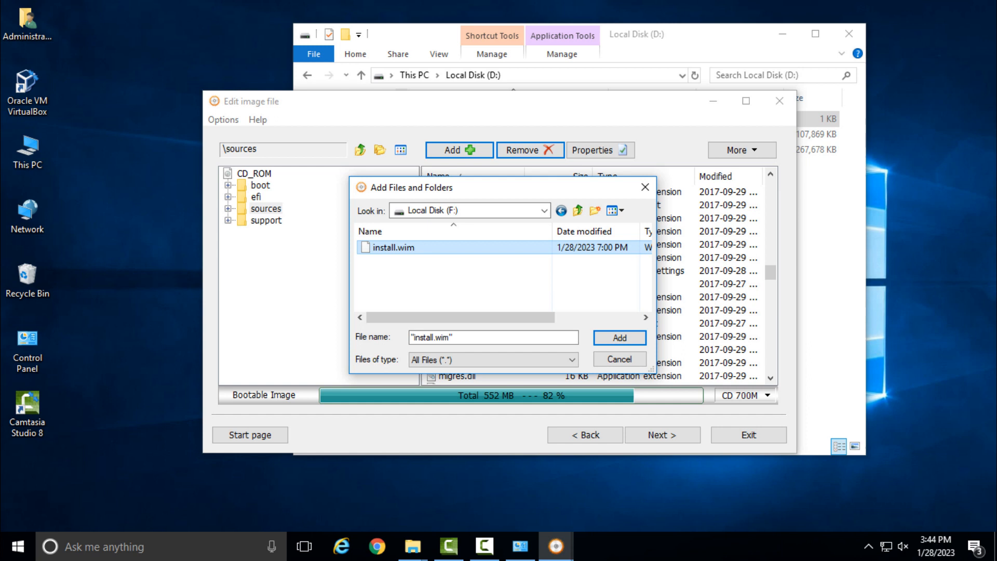
key("Return")
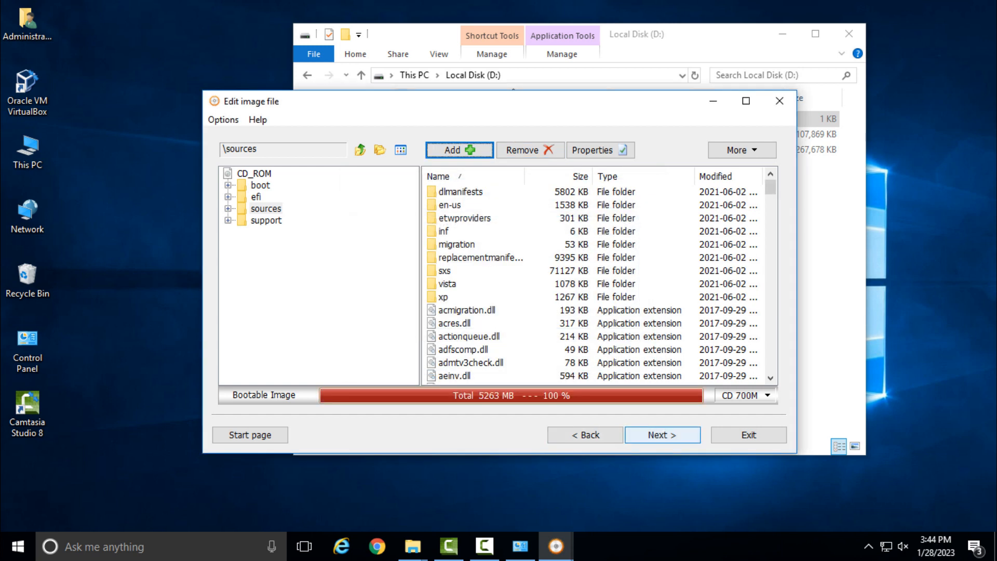
Name the output D:\win10-final2.iso and start creating the image
left_click(662, 435)
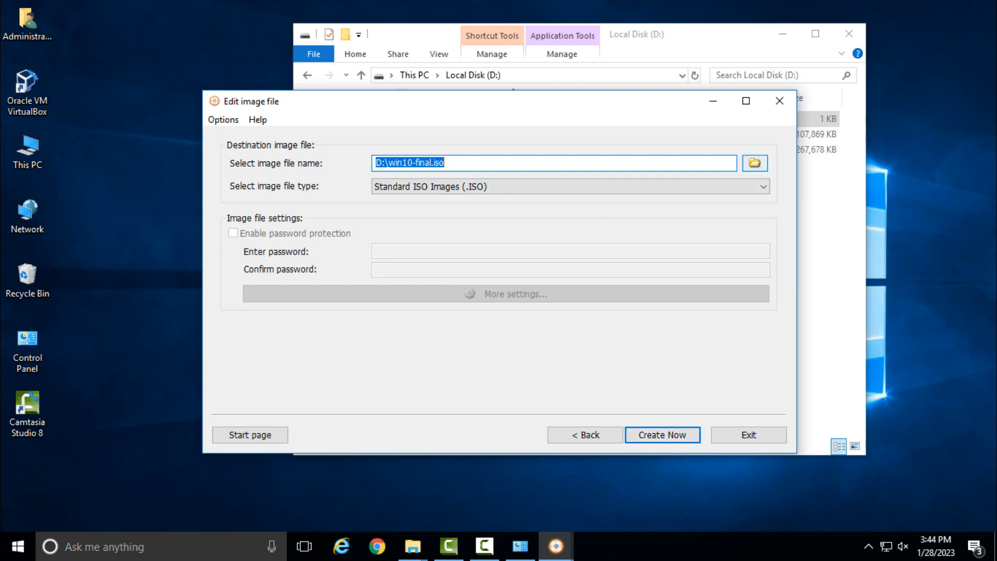
key("Tab")
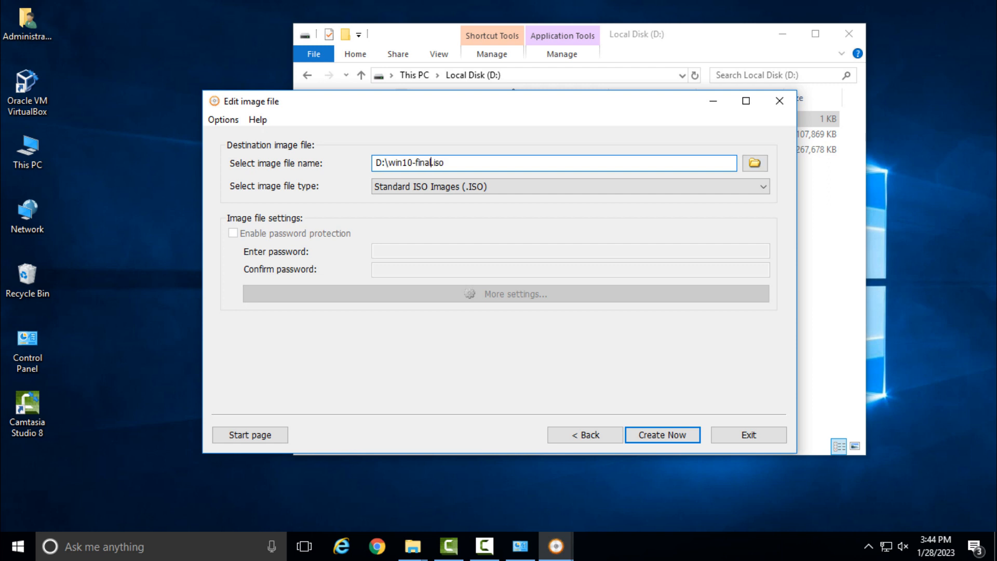
type("2")
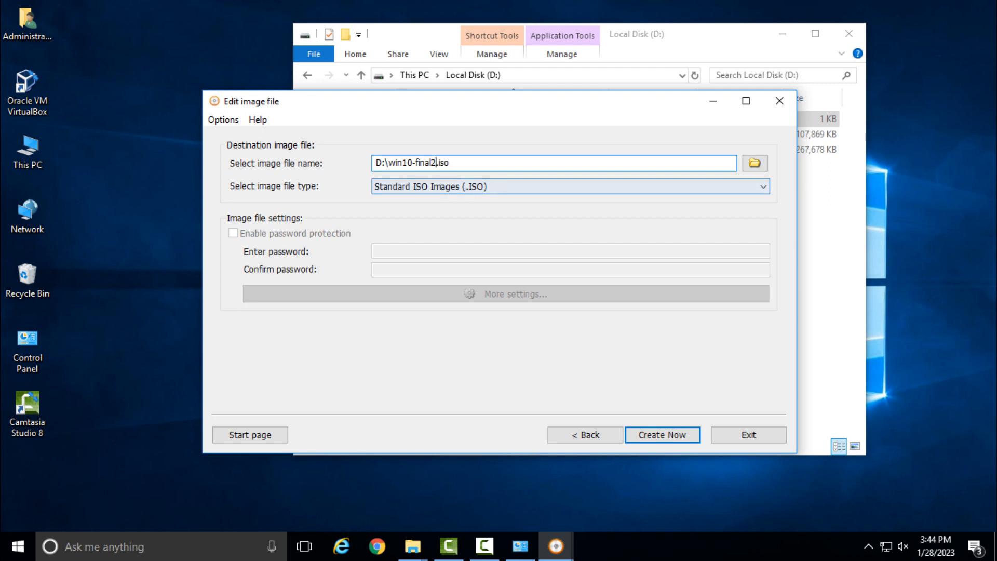
key("Return")
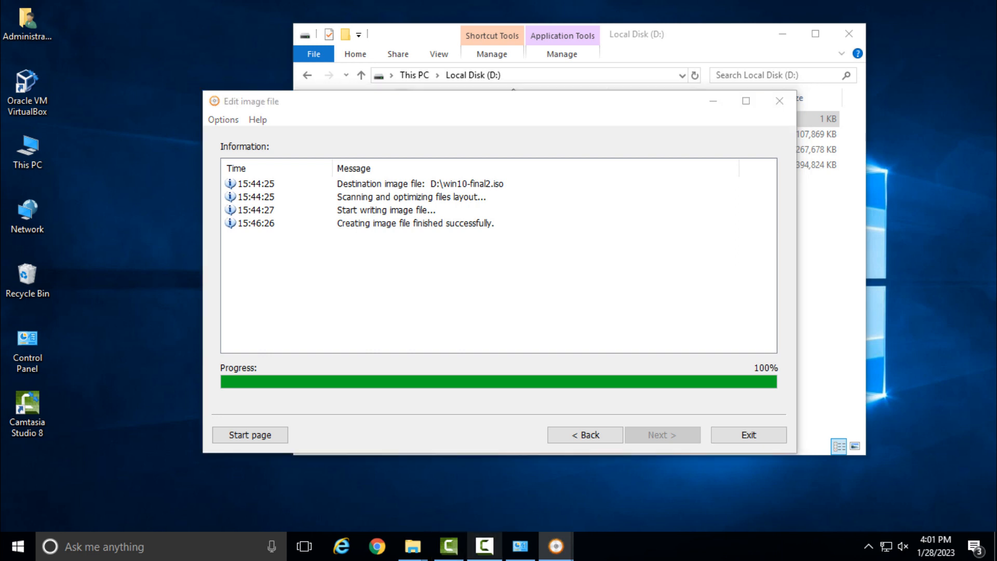
Restore the finished AnyBurn window from the taskbar to view the 100% log
left_click(484, 546)
left_click(484, 545)
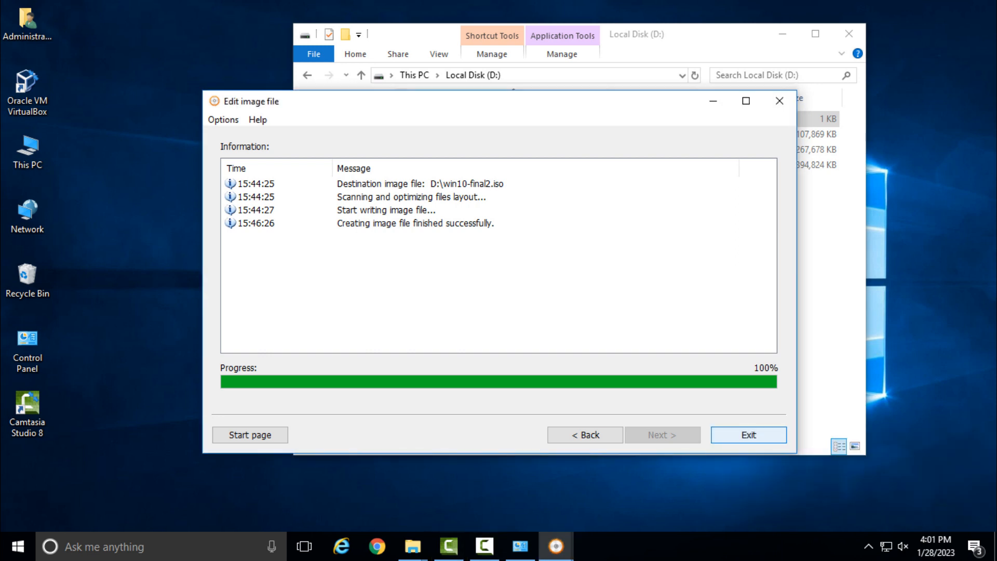
Exit AnyBurn, browse drives F: and E: in This PC, then open Local Disk (D:)
left_click(748, 435)
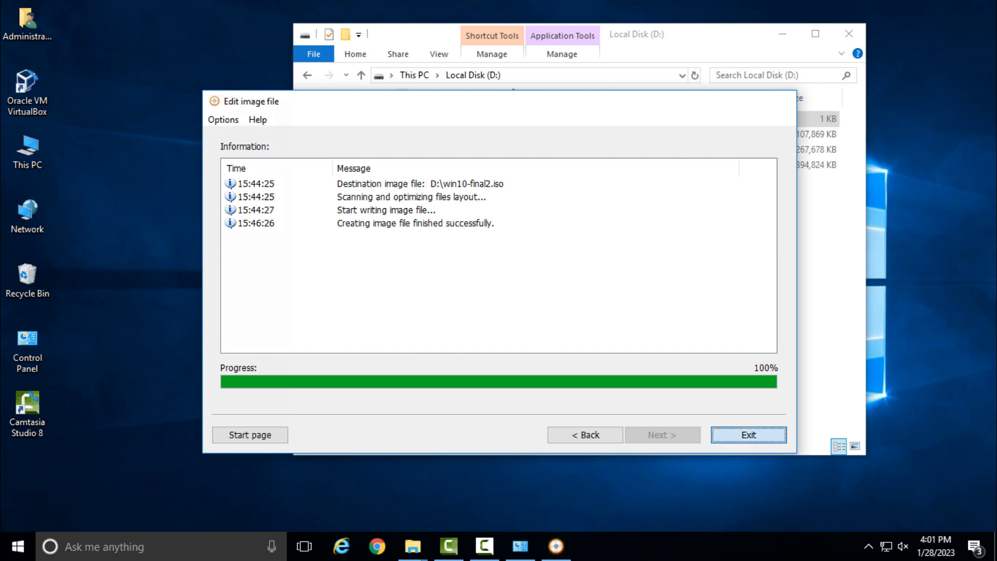
key("super+d")
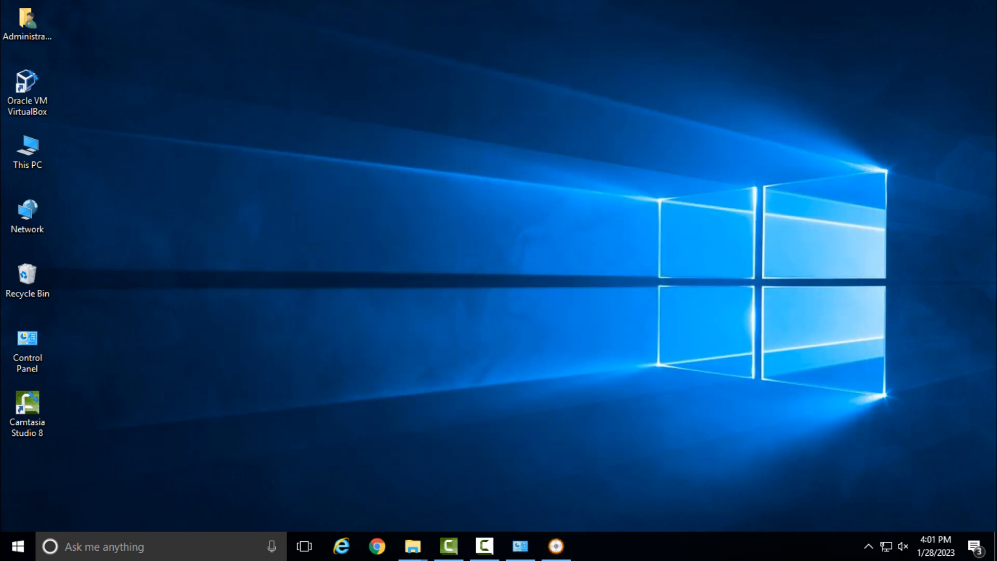
double_click(27, 151)
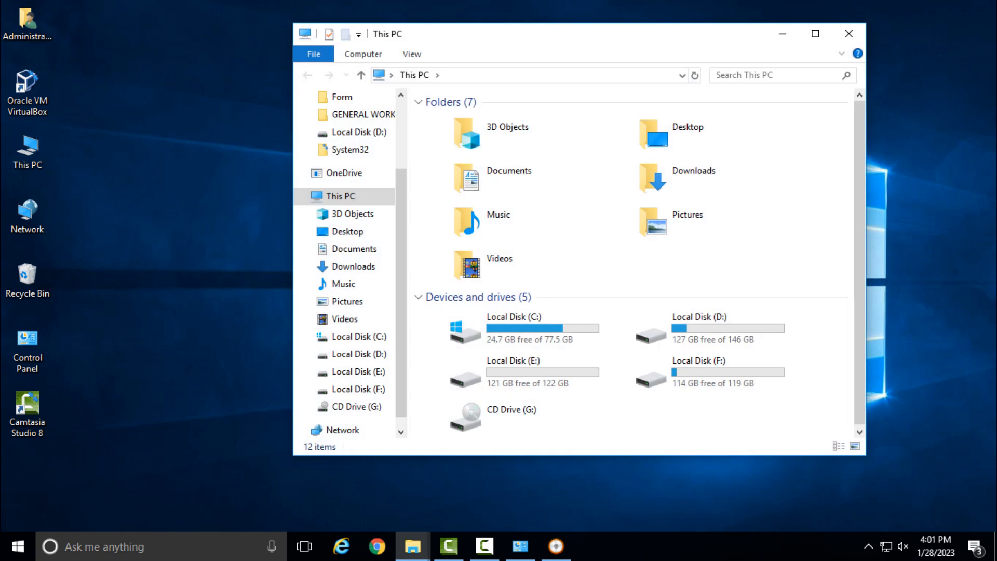
double_click(696, 371)
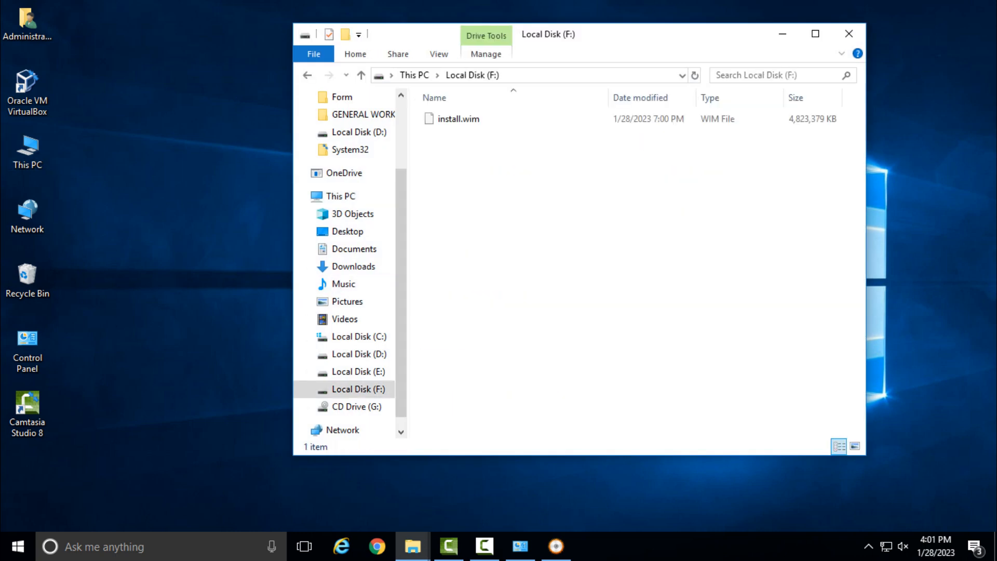
left_click(849, 34)
double_click(27, 152)
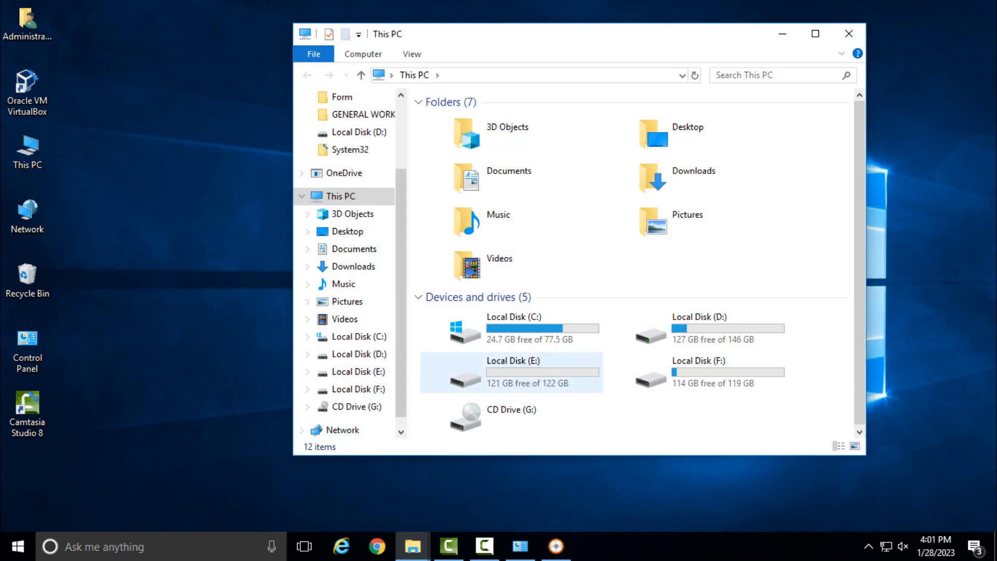
double_click(514, 370)
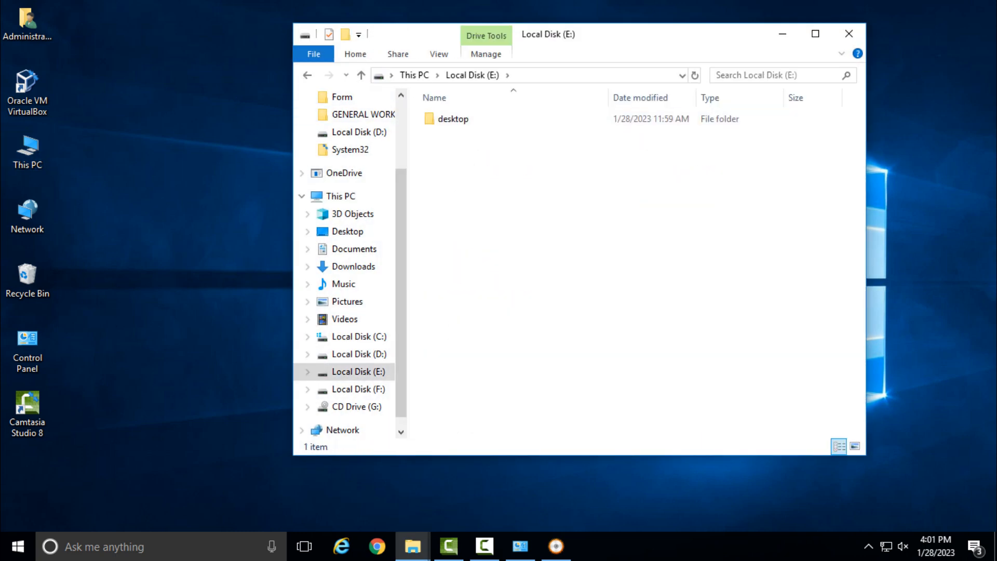
key("alt+Left")
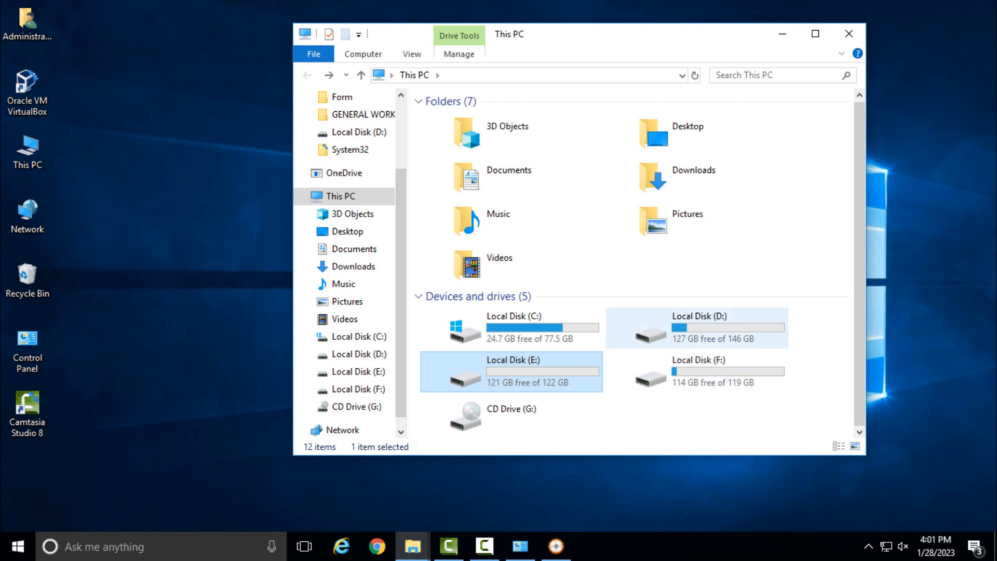
double_click(675, 325)
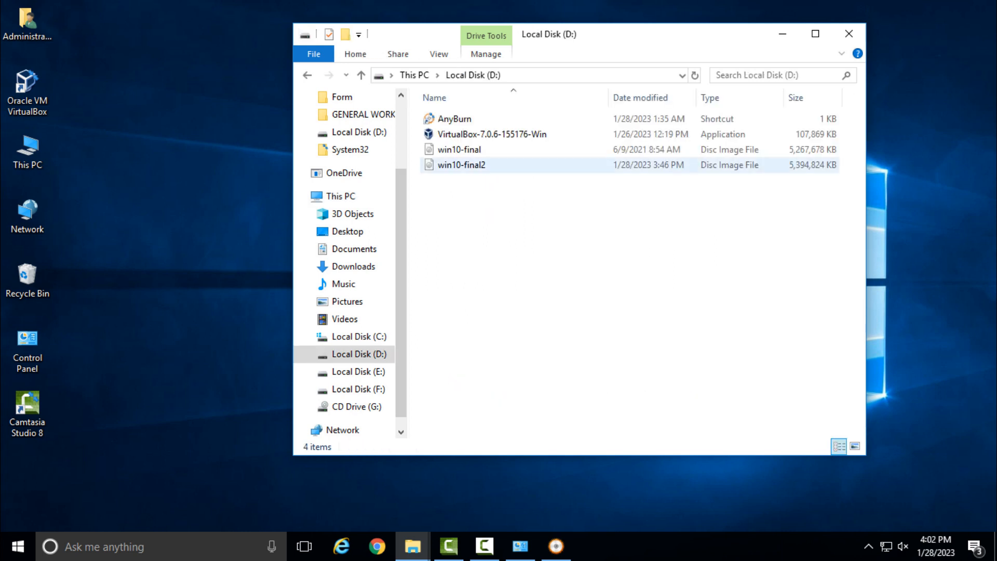
right_click(475, 165)
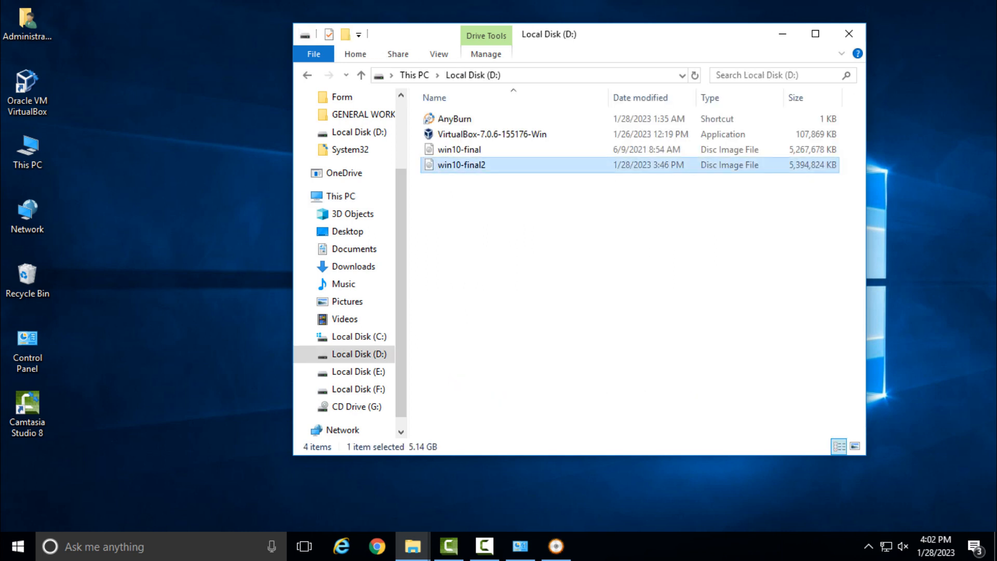
left_click(519, 502)
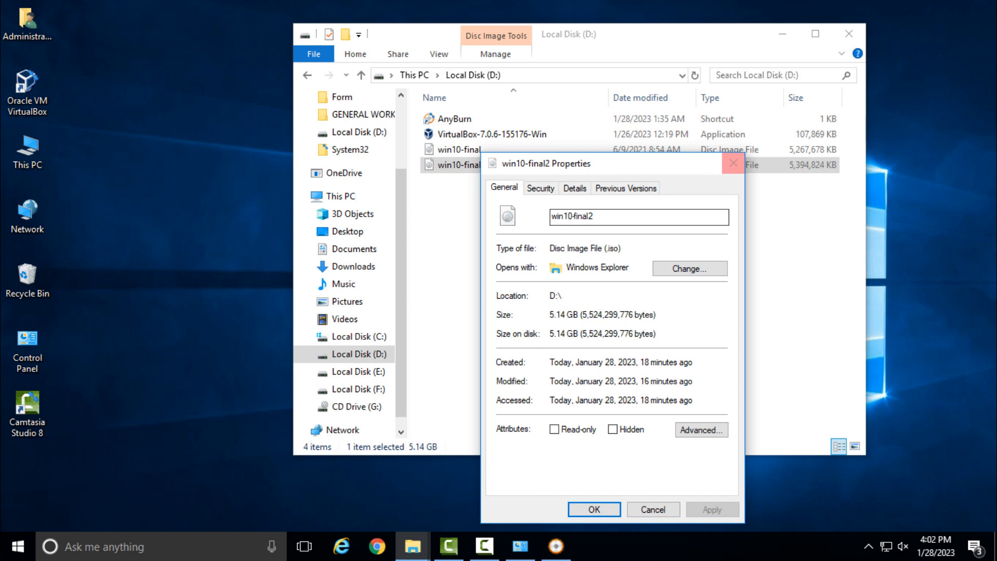
left_click(733, 163)
right_click(471, 150)
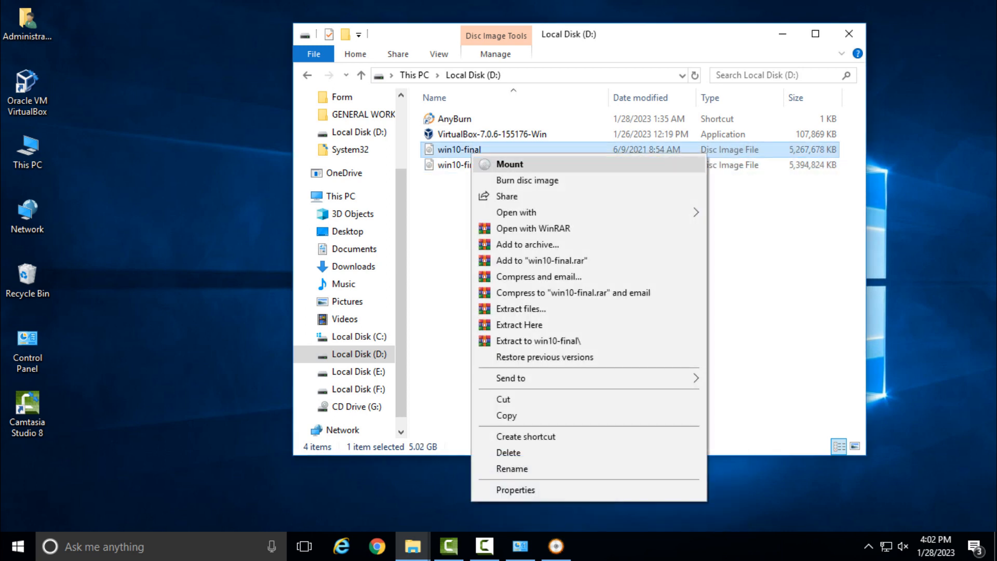
left_click(516, 489)
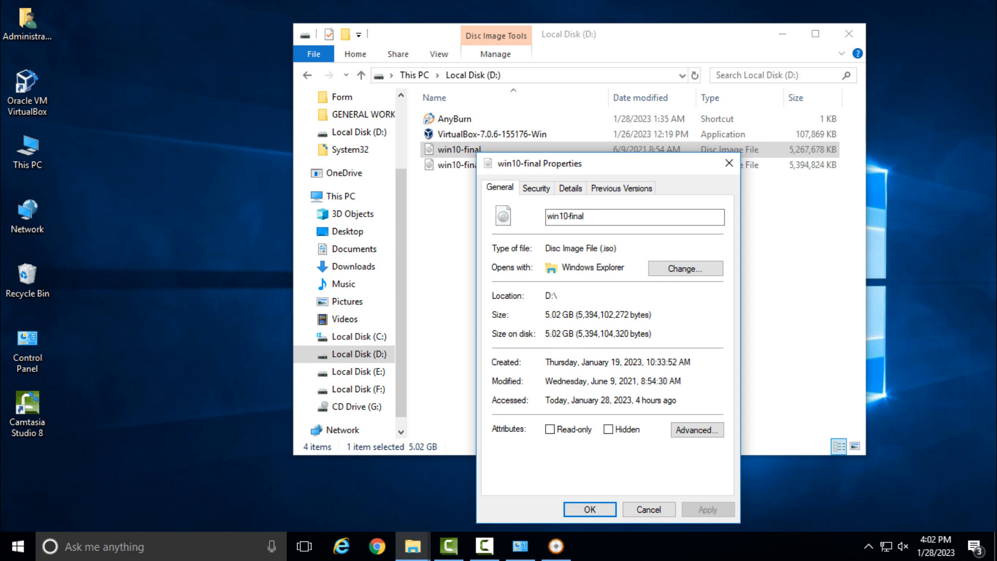
left_click(728, 163)
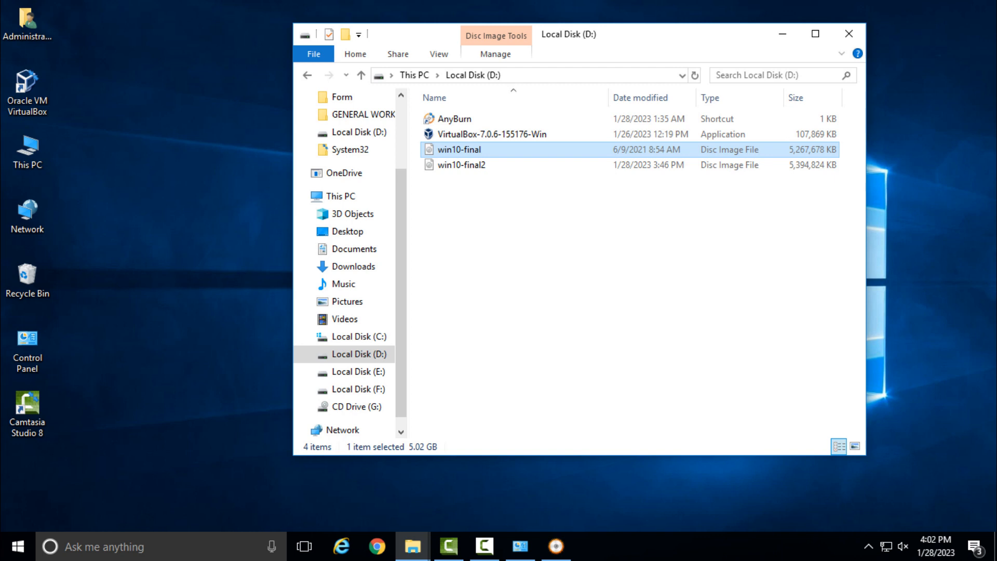
left_click(720, 165)
right_click(720, 165)
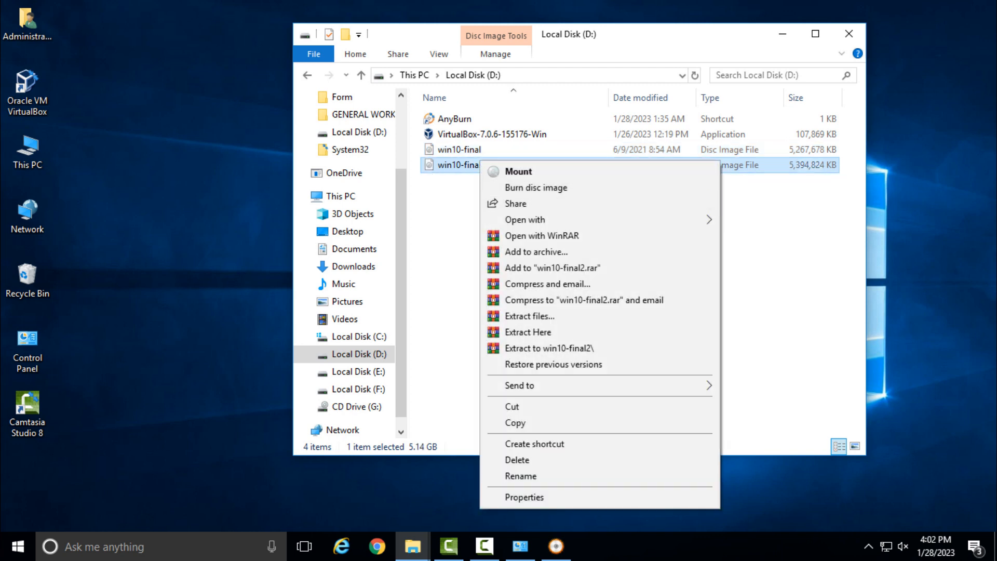
left_click(774, 270)
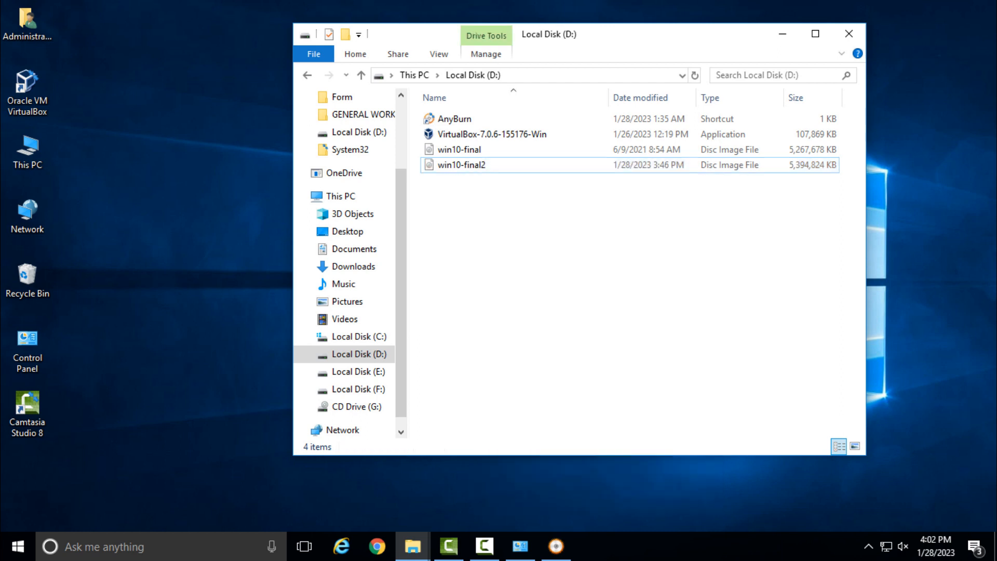
Move the Explorer window aside, refresh the desktop twice, and close the Local Disk (D:) window
left_click_drag(641, 42, 526, 37)
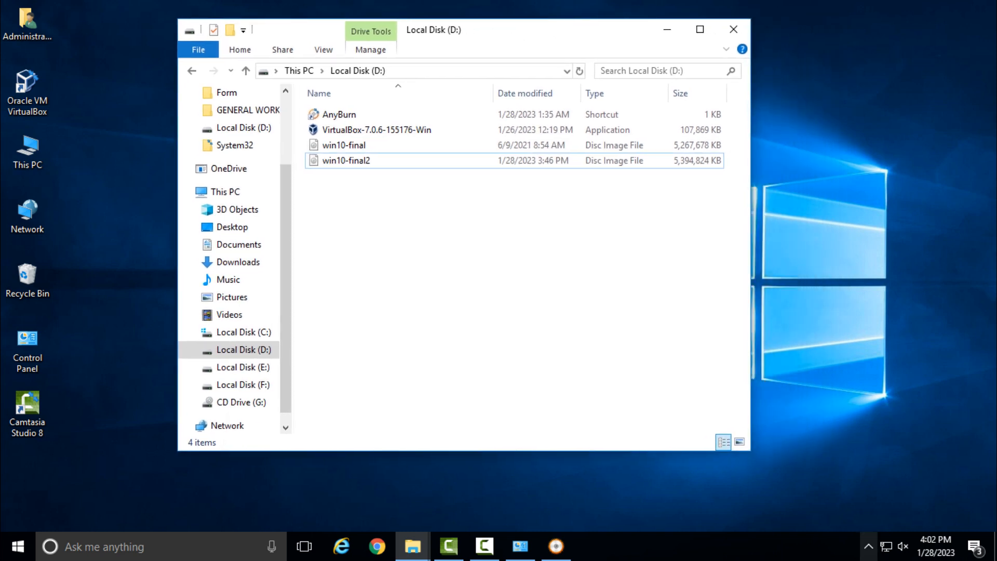
left_click(868, 546)
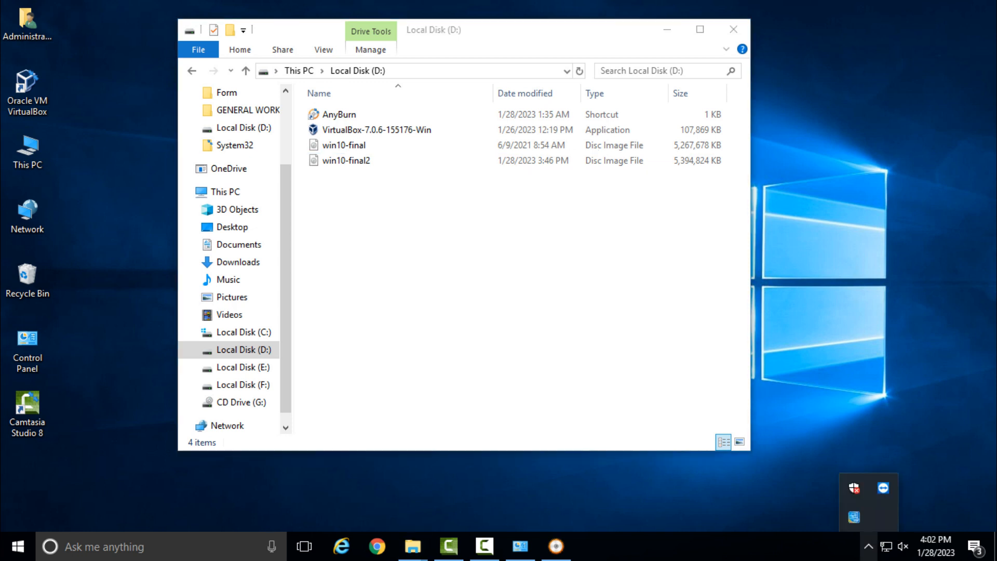
left_click(854, 487)
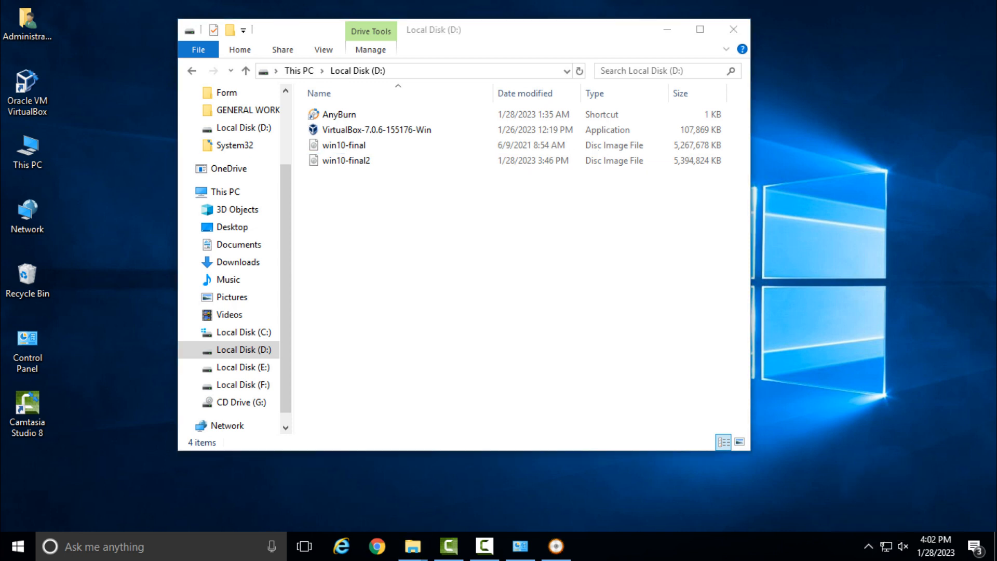
right_click(822, 328)
left_click(862, 372)
right_click(823, 248)
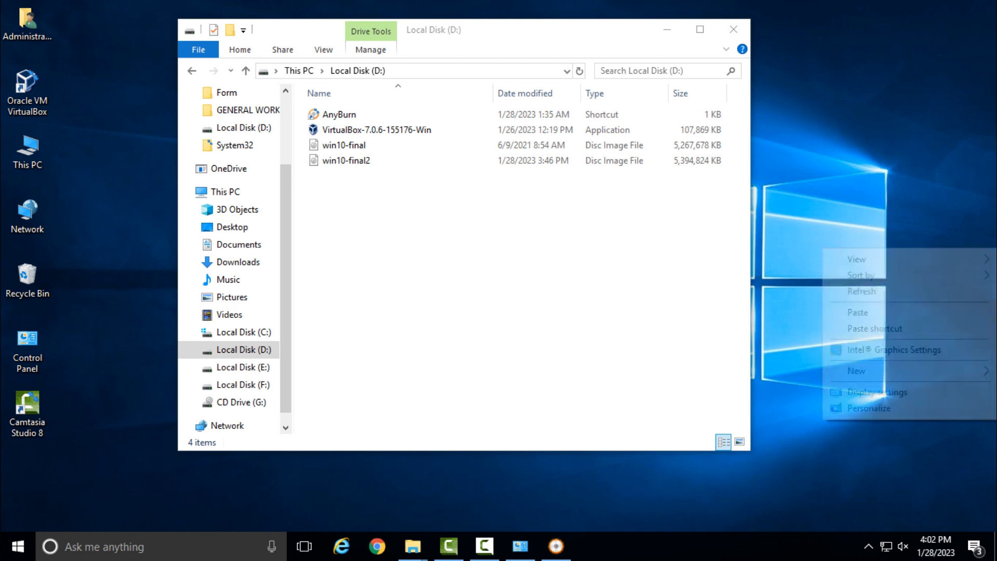
left_click(862, 291)
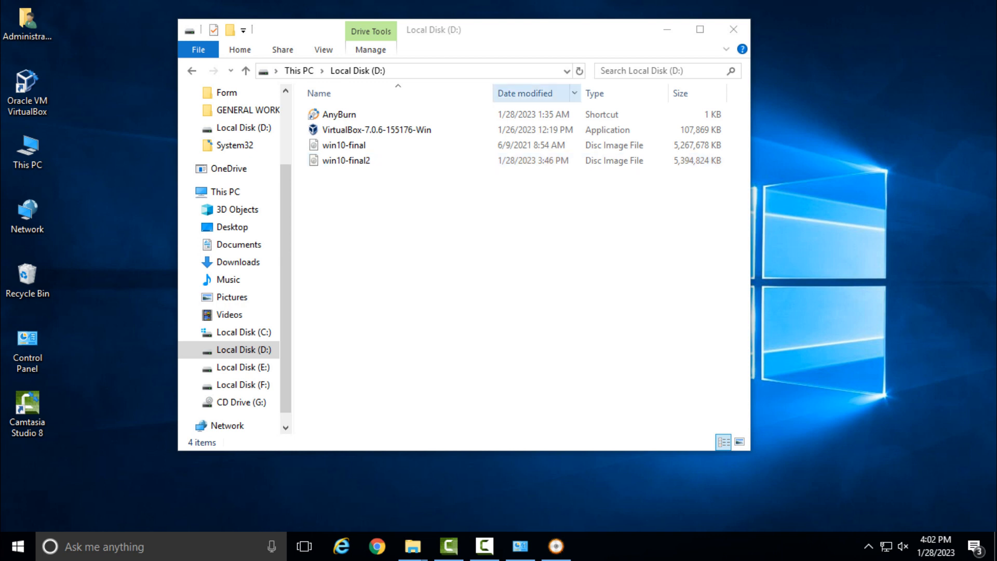
left_click(733, 30)
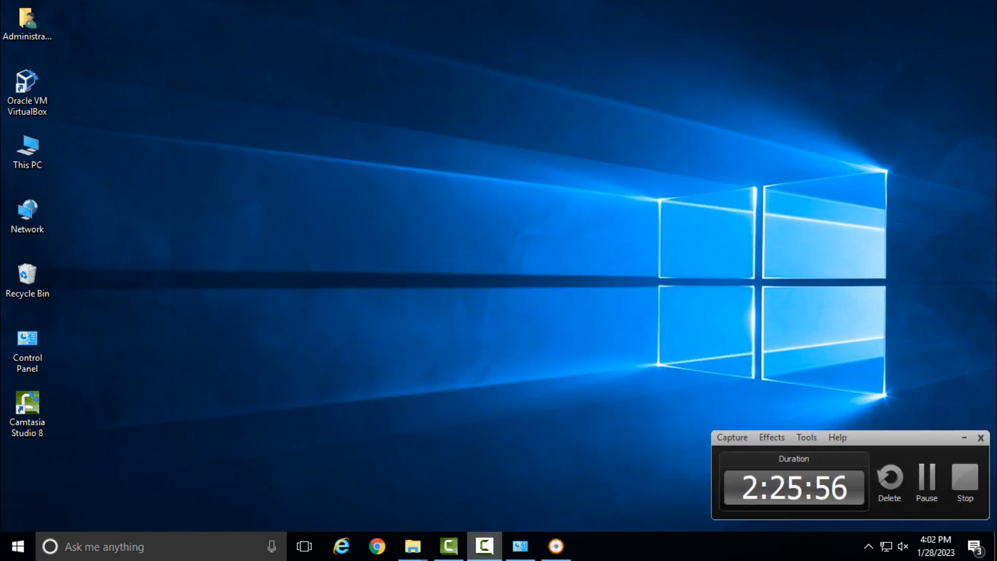